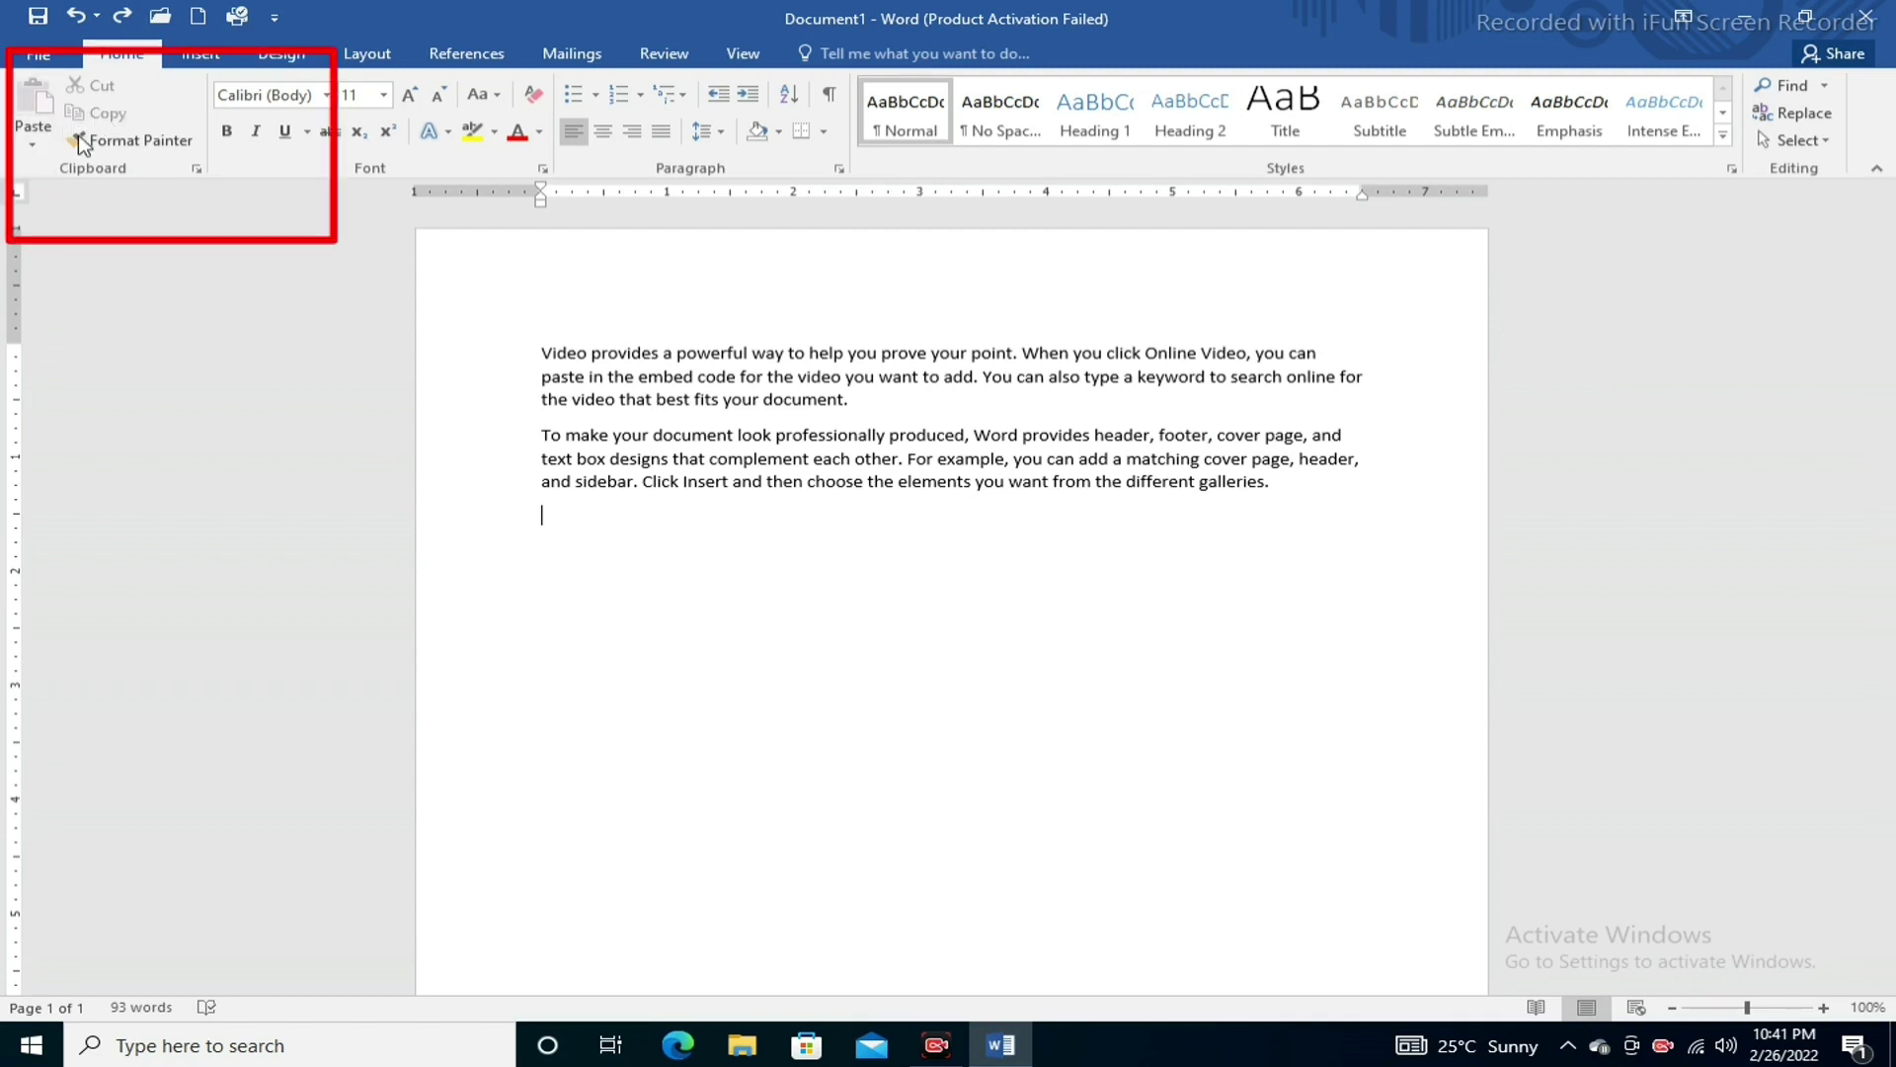
Glance at the Paste options, then show the empty Clipboard pane beside the document
left_click(31, 145)
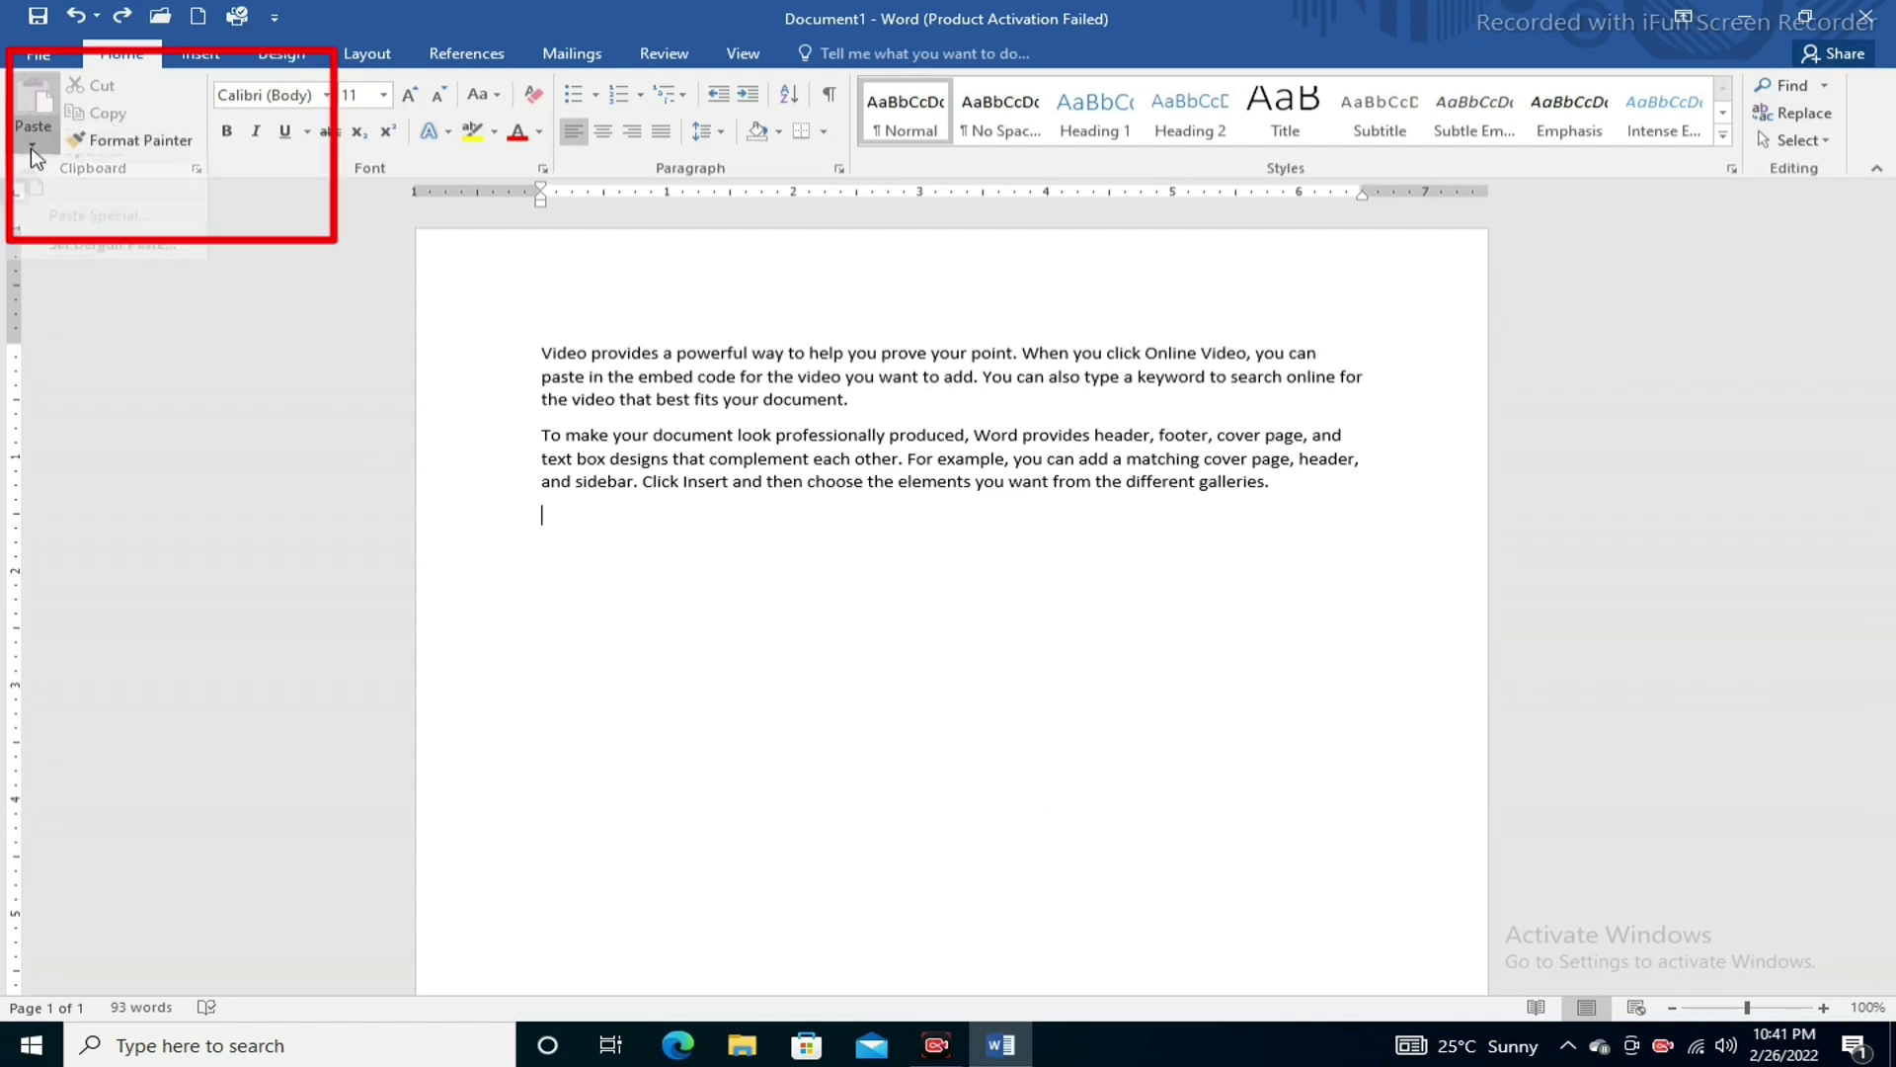
left_click(68, 292)
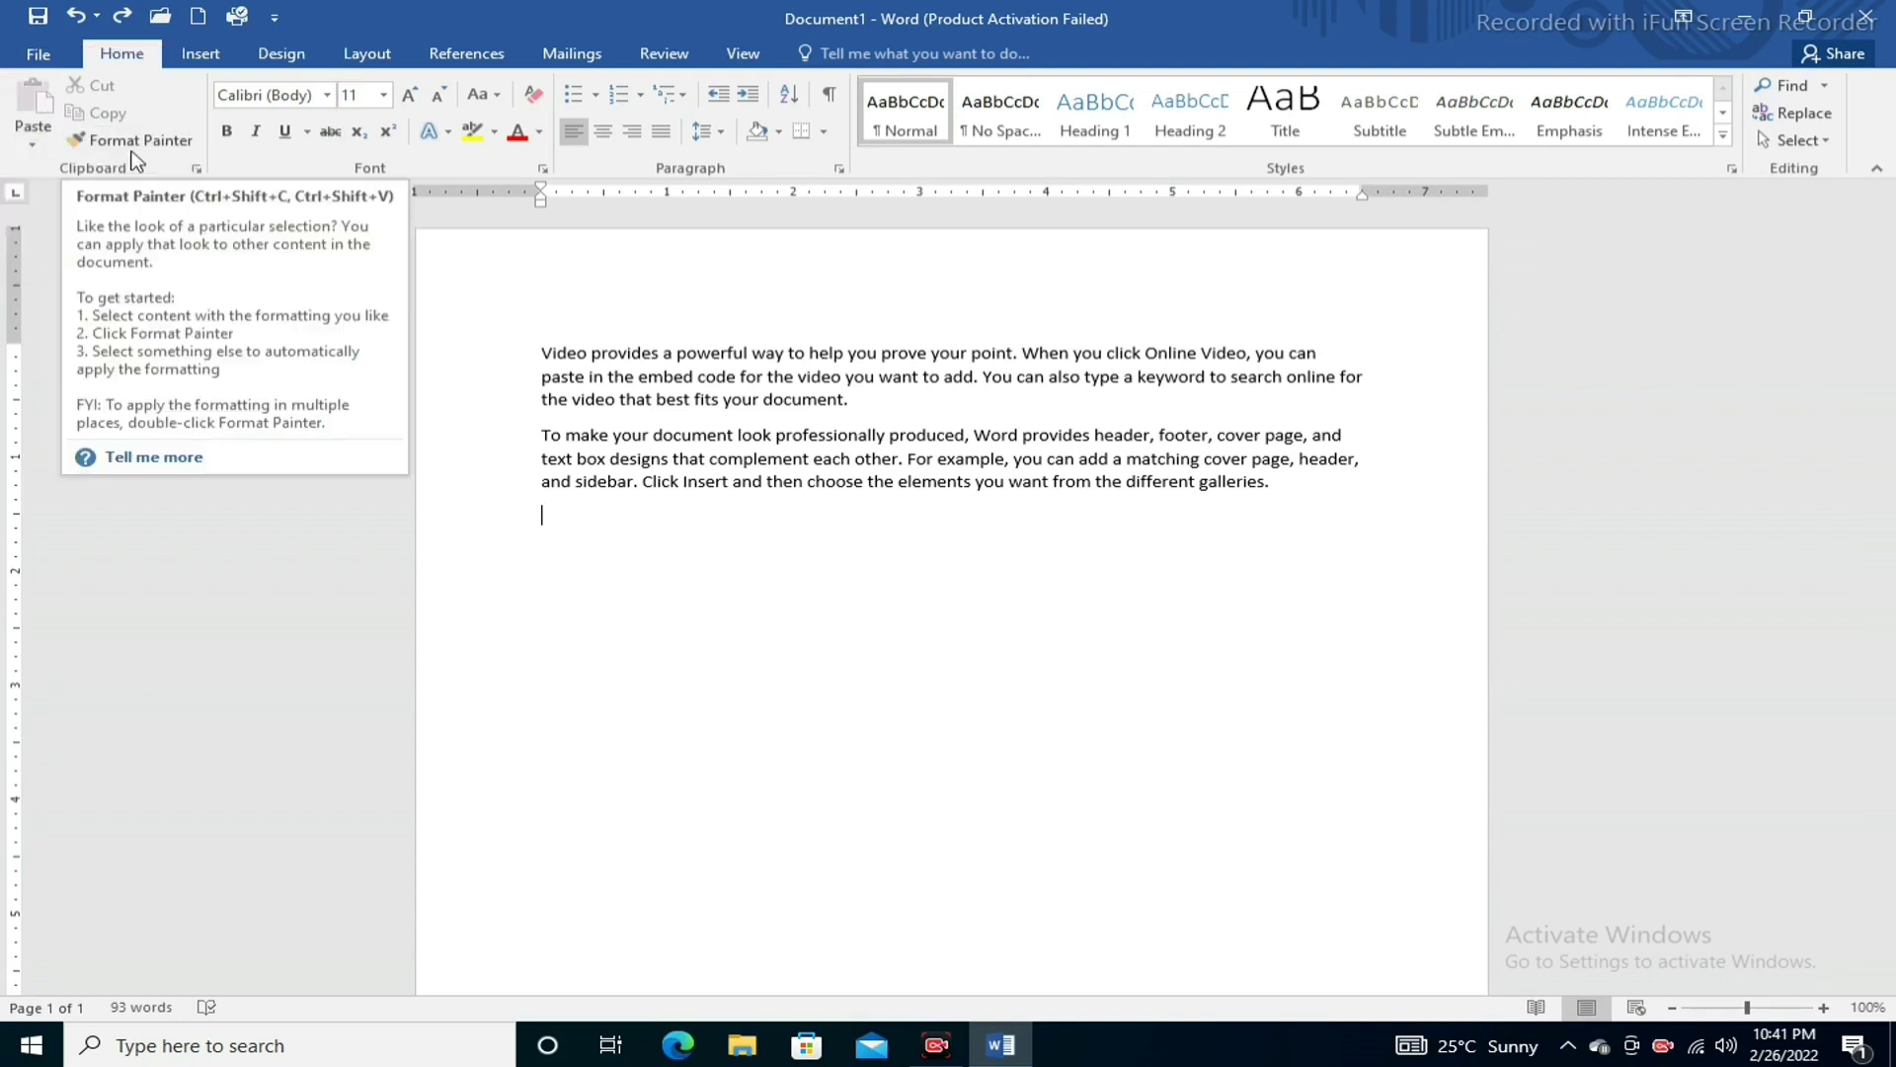
left_click(199, 169)
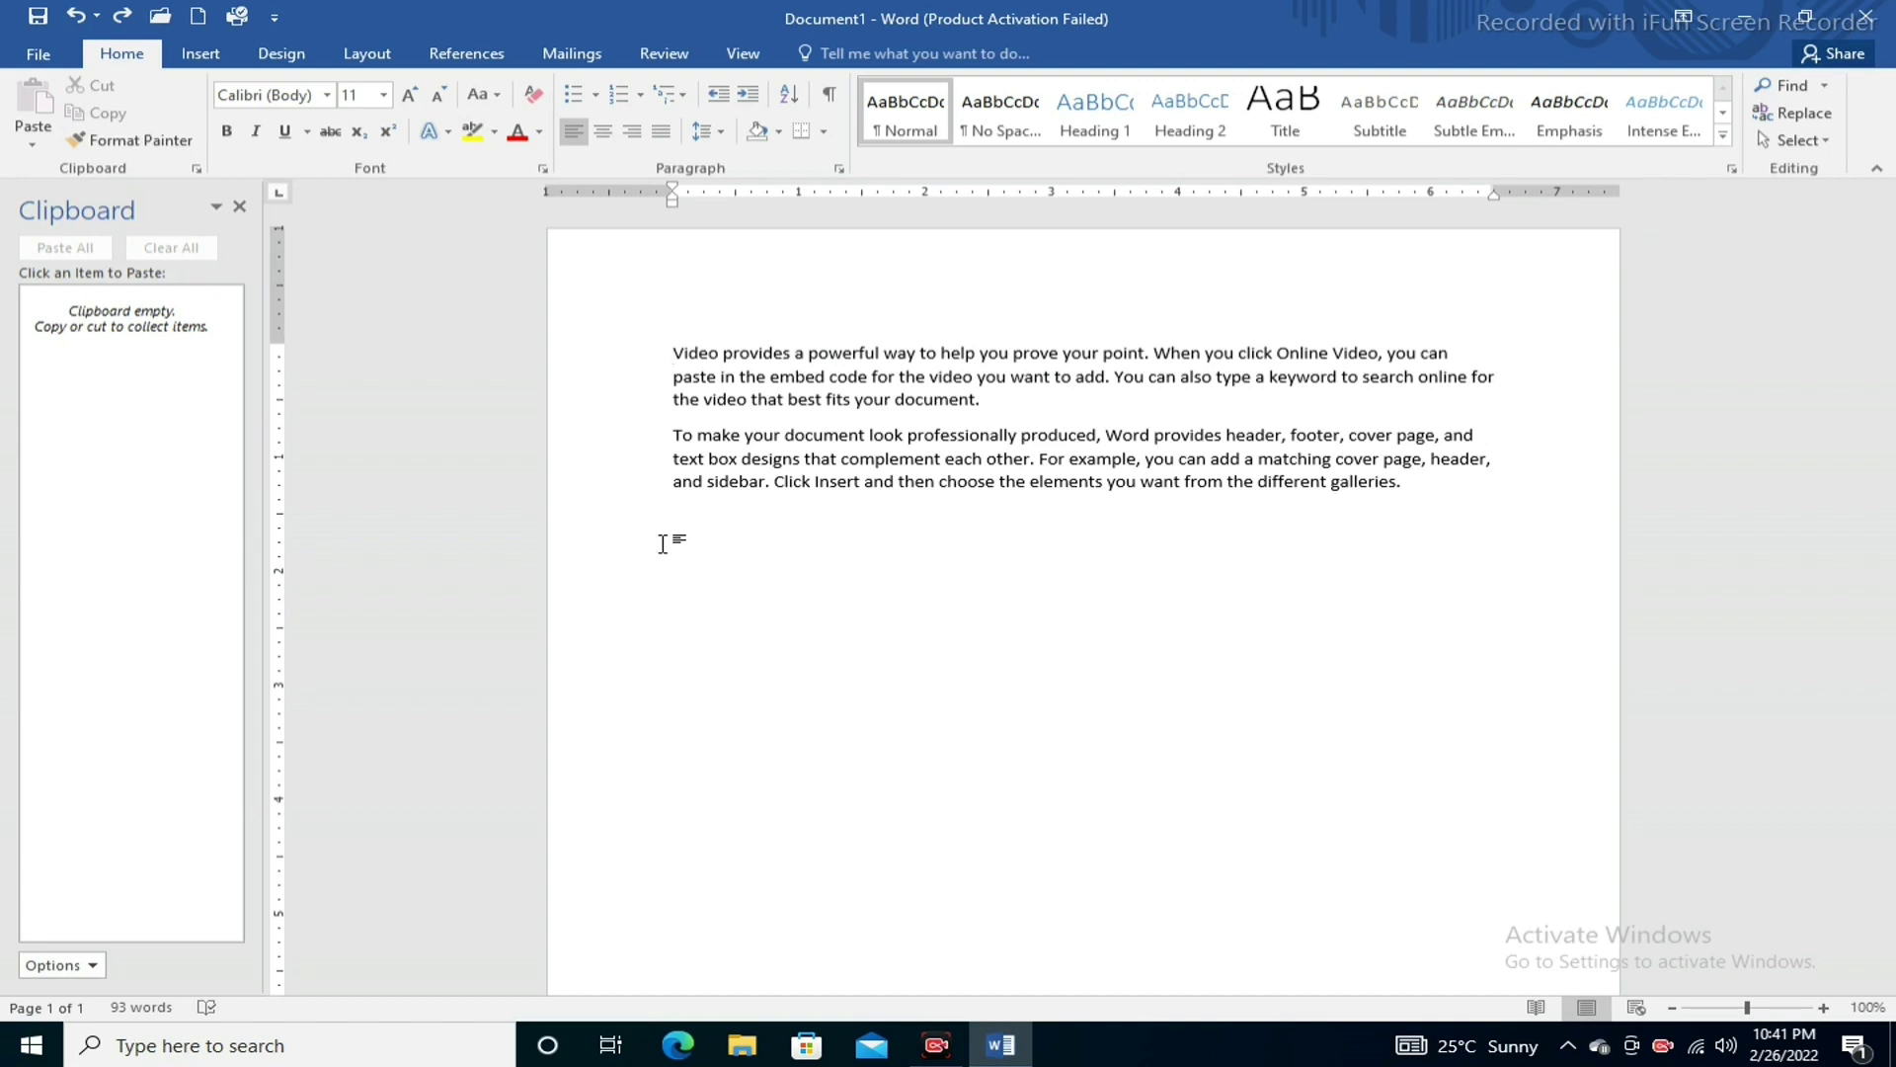
Style the first word 'Video' as 28 pt Arial Black with a blue gradient text effect
key("ctrl+Home")
key("shift+Right")
key("shift+Right")
key("shift+Right")
key("shift+Right")
key("shift+Right")
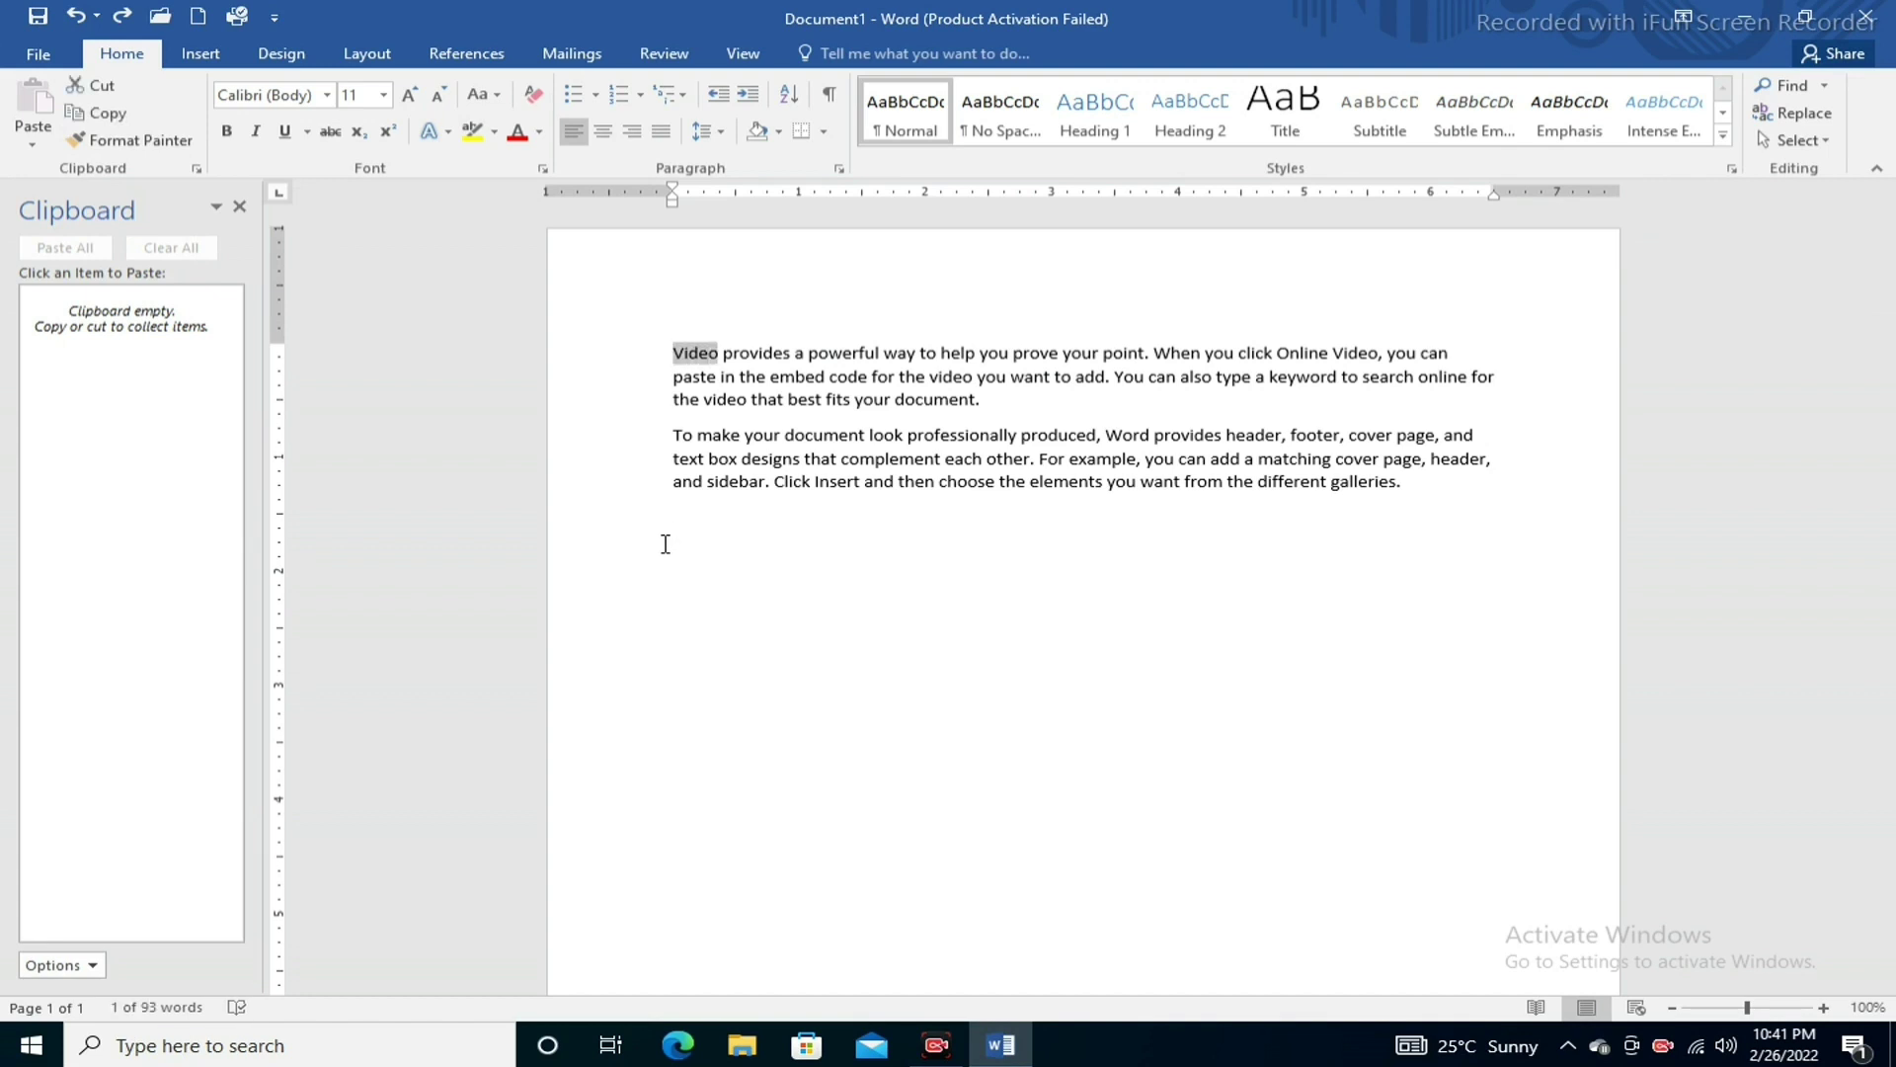
left_click(409, 96)
left_click(409, 95)
left_click(409, 96)
left_click(409, 96)
left_click(409, 96)
left_click(409, 96)
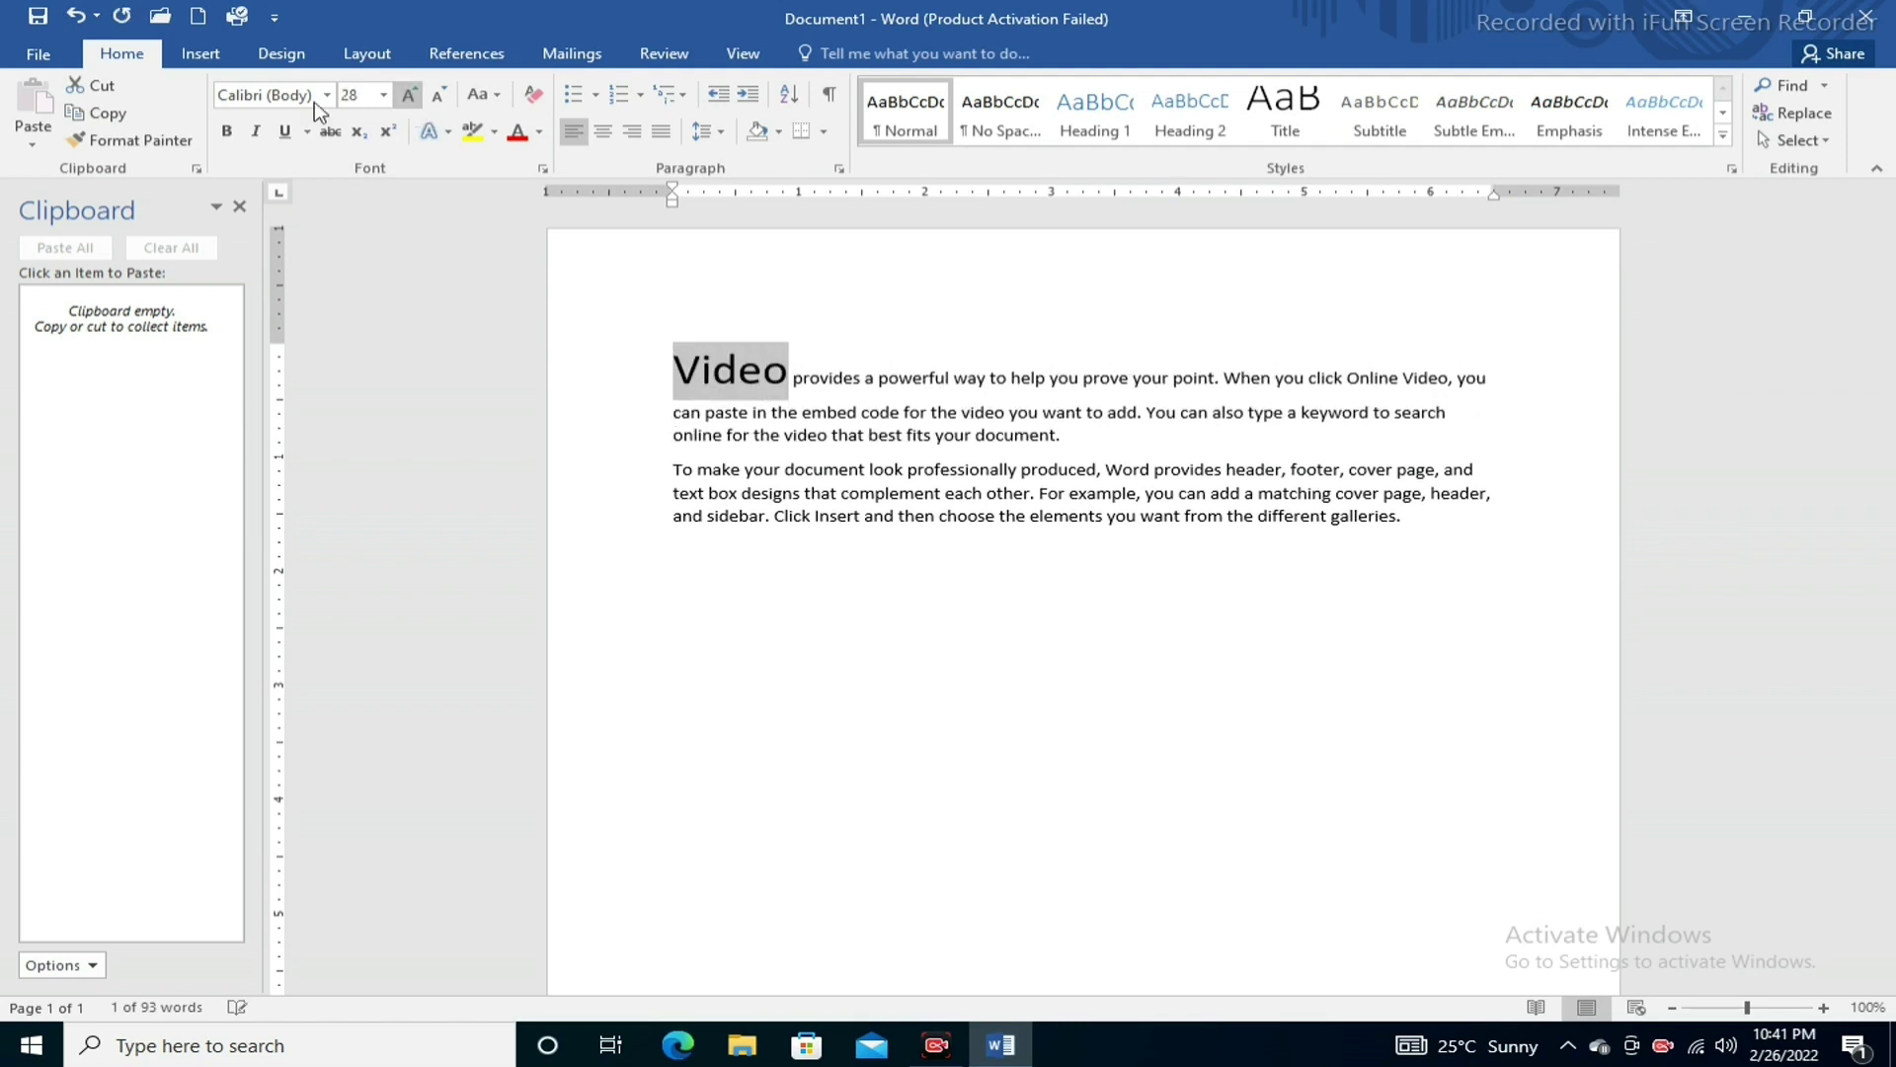
left_click(326, 96)
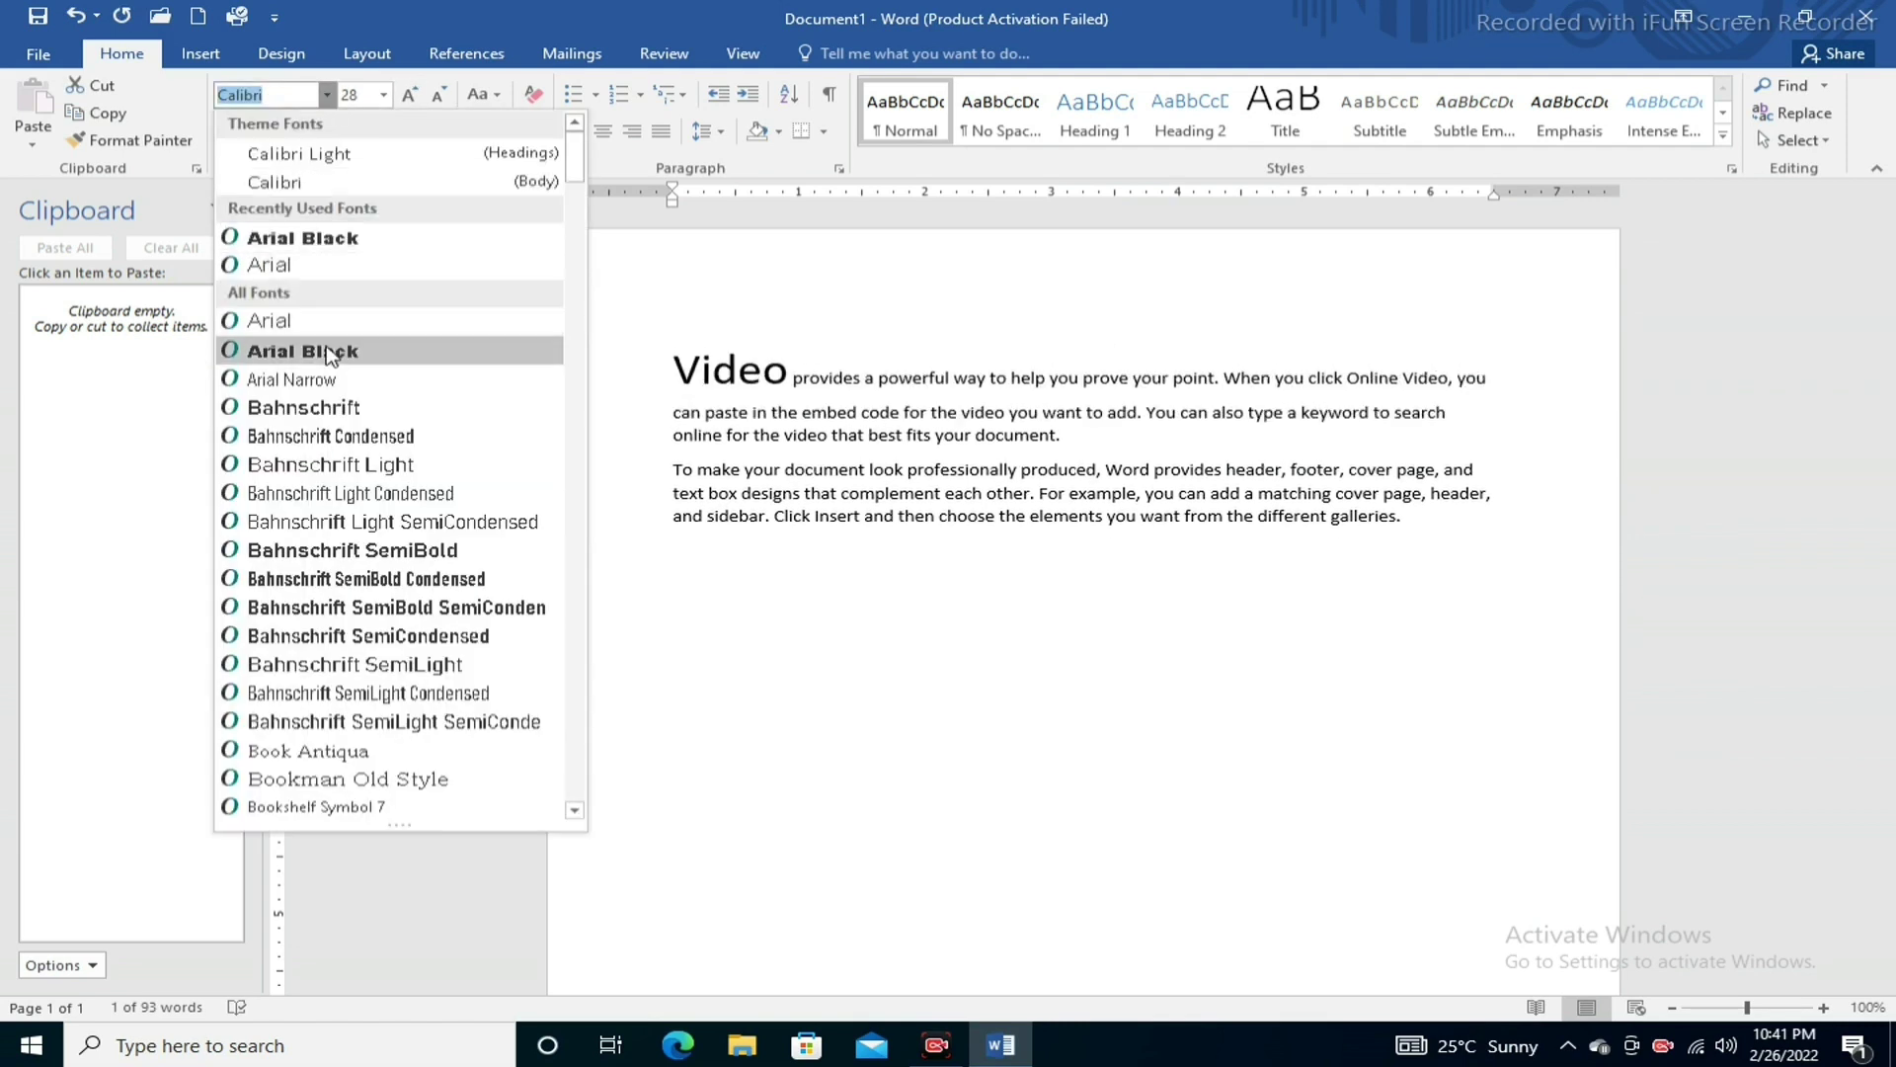
left_click(384, 238)
left_click(429, 132)
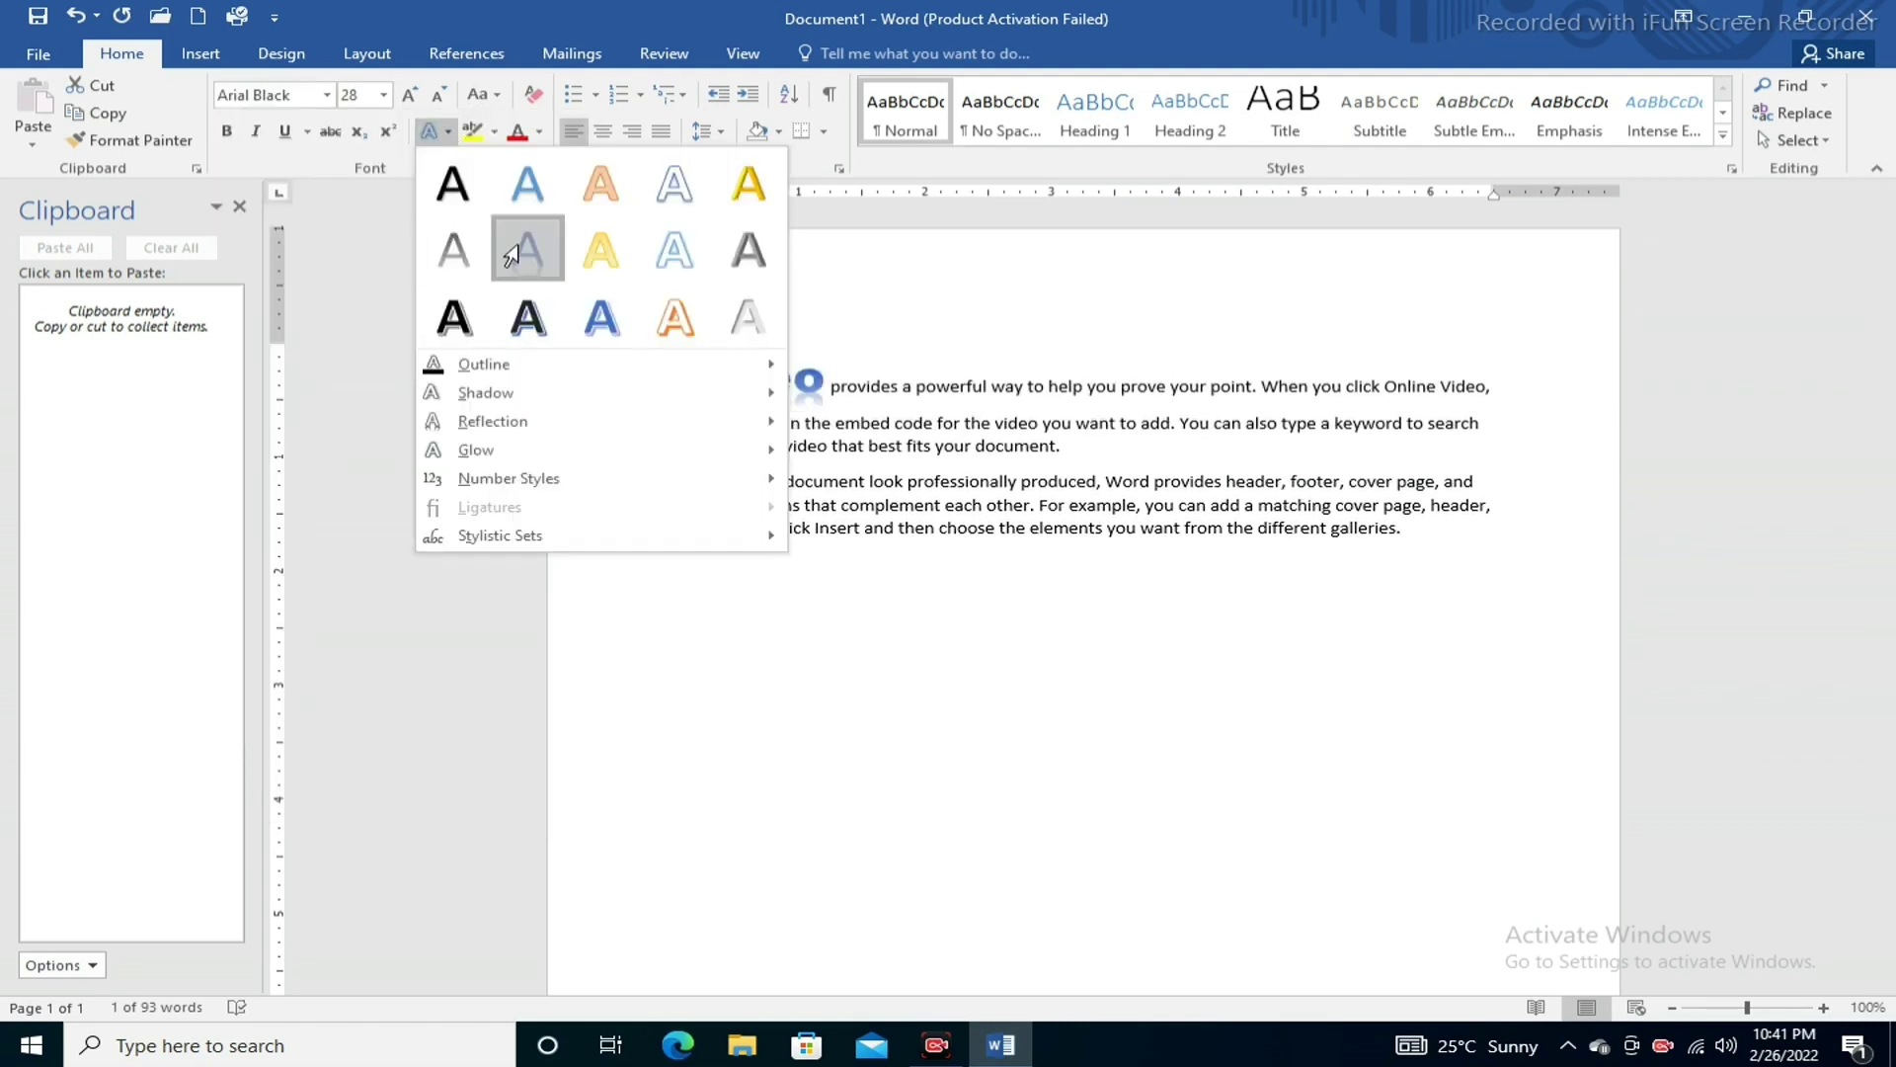
left_click(528, 247)
Reselect the newly styled word 'Video'
double_click(752, 388)
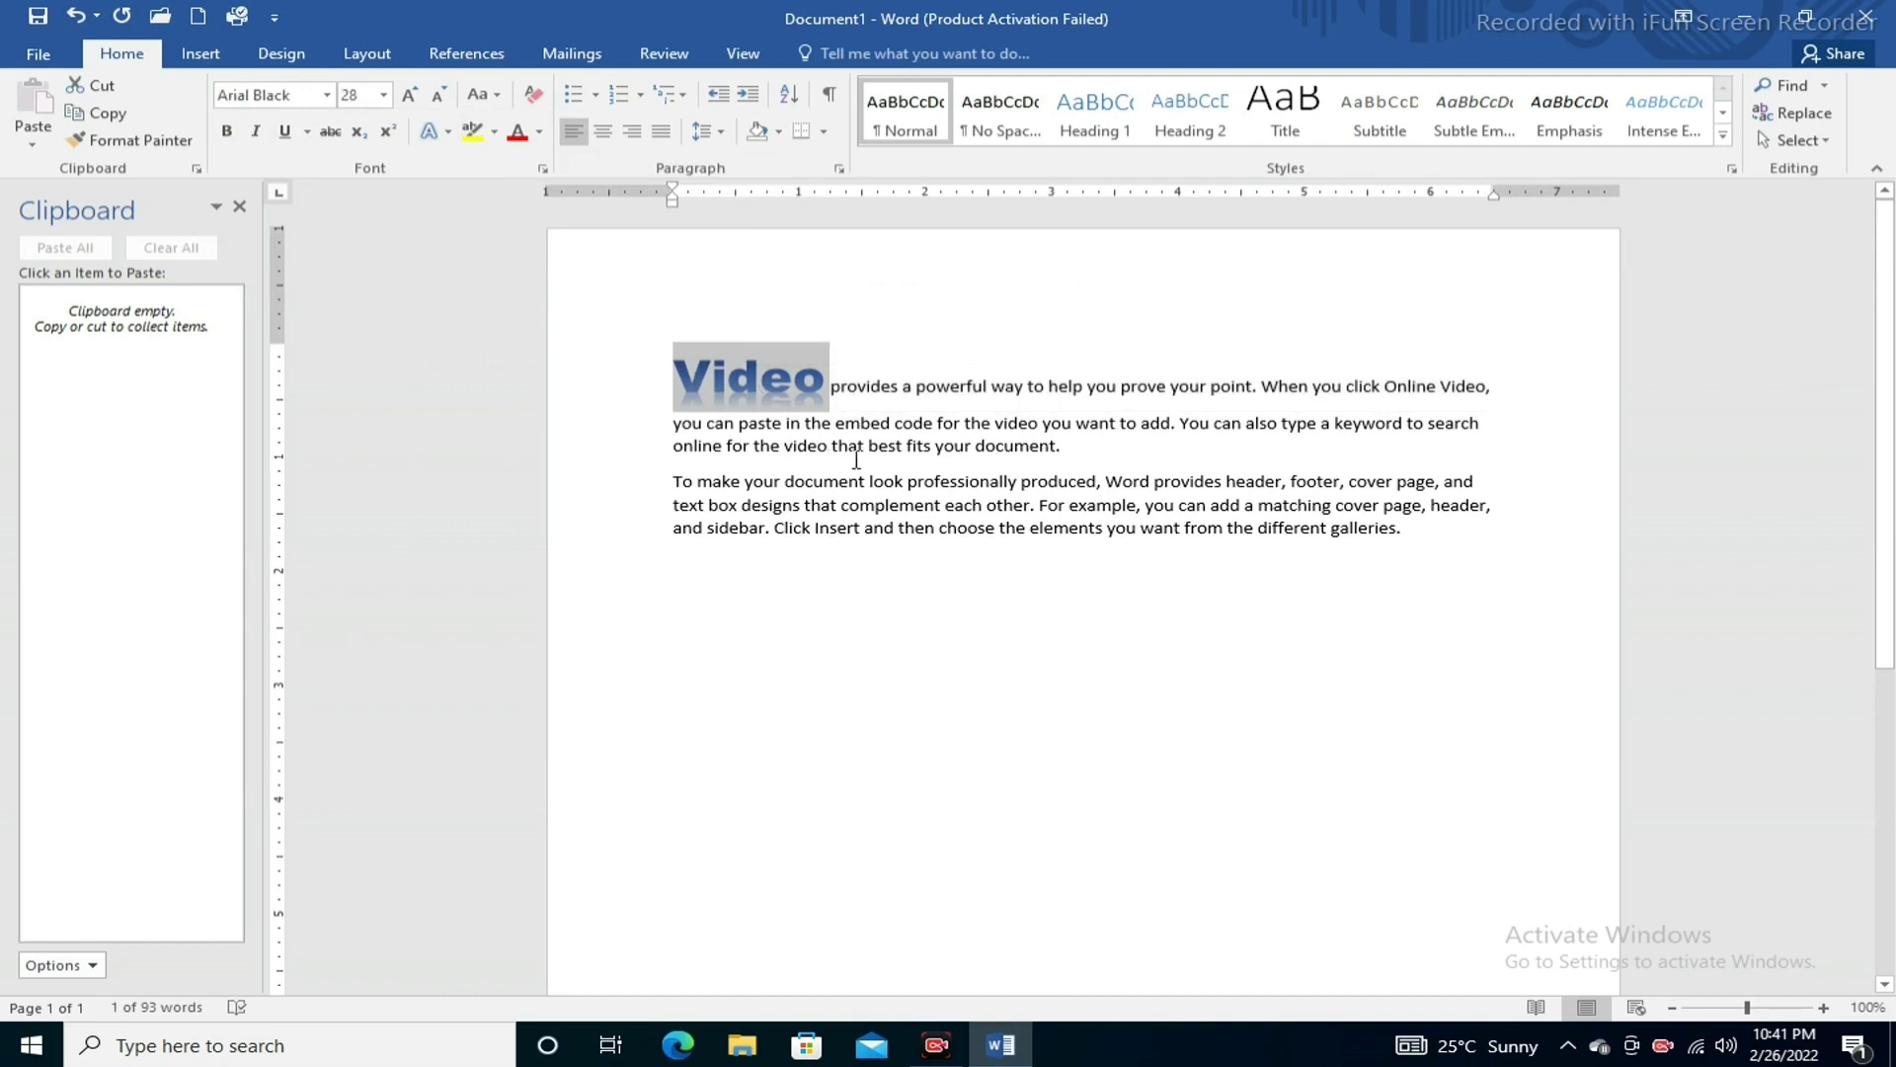
key("Down")
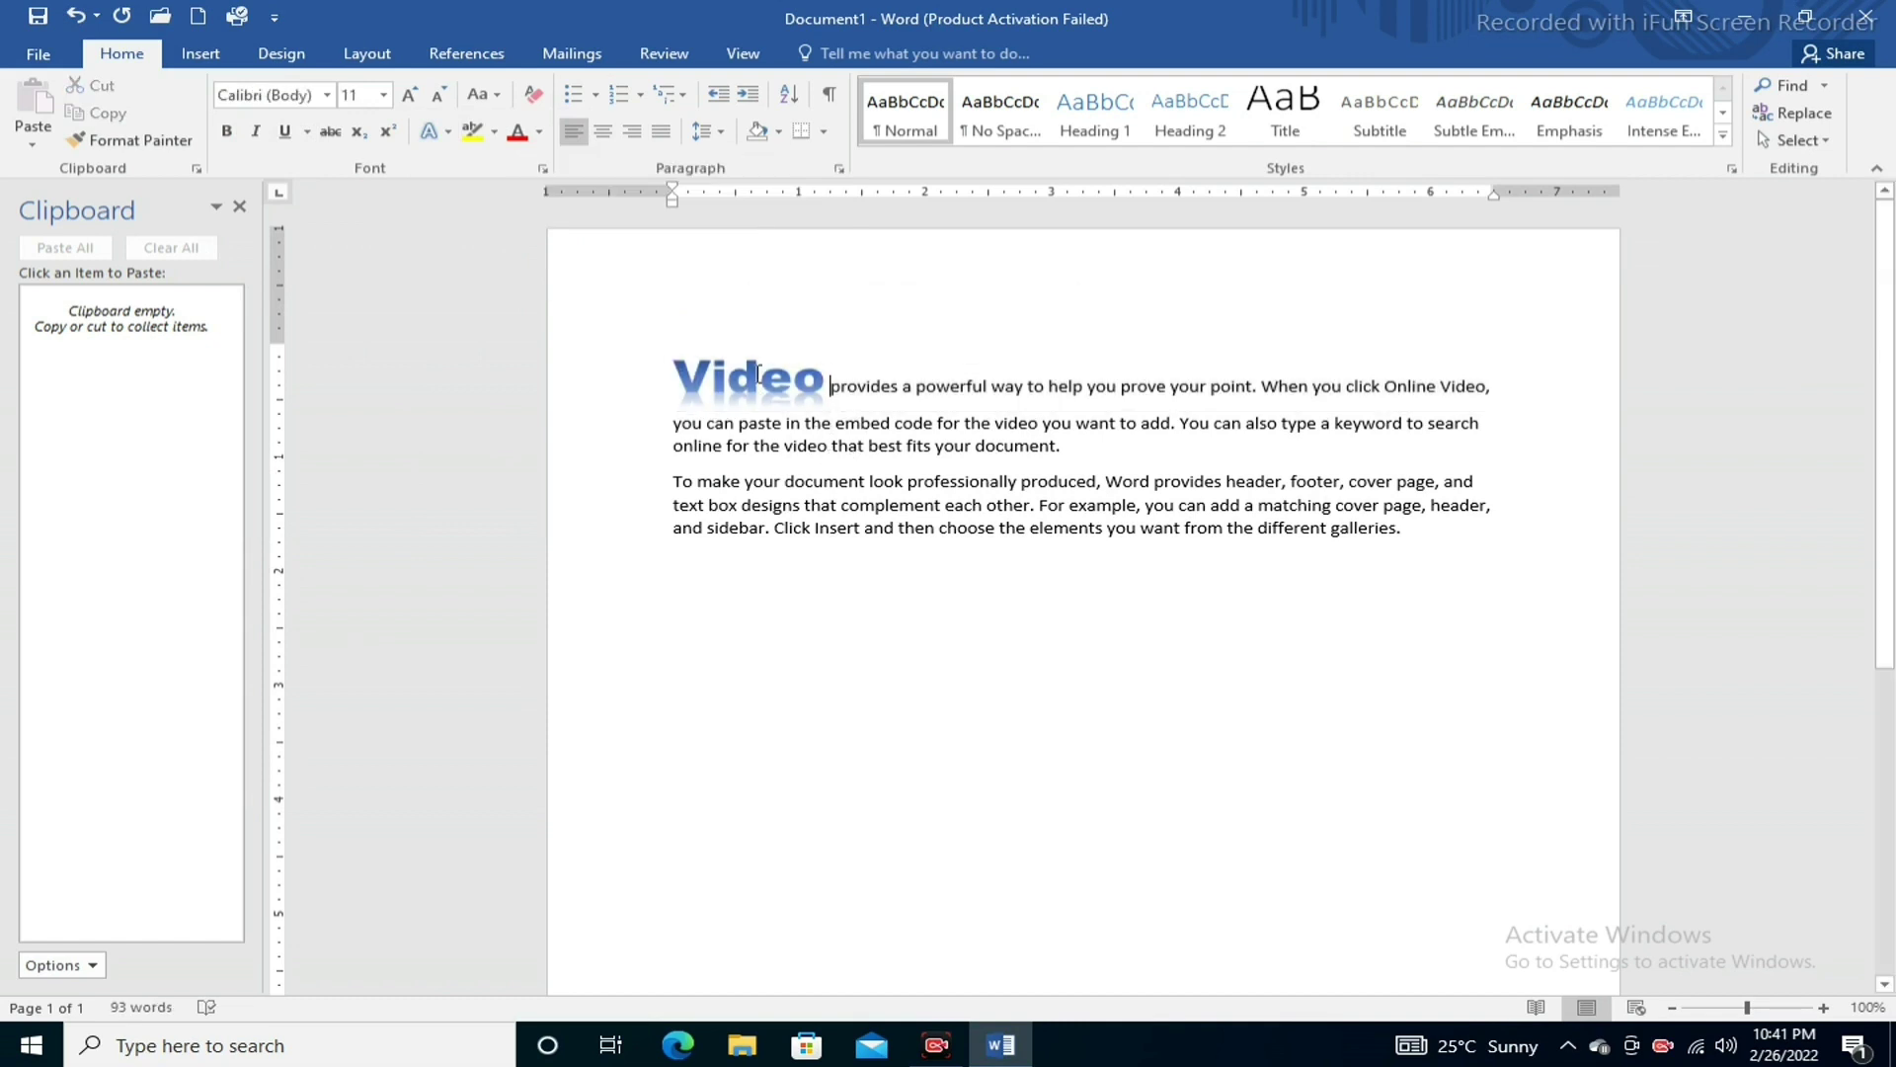
left_click(681, 385)
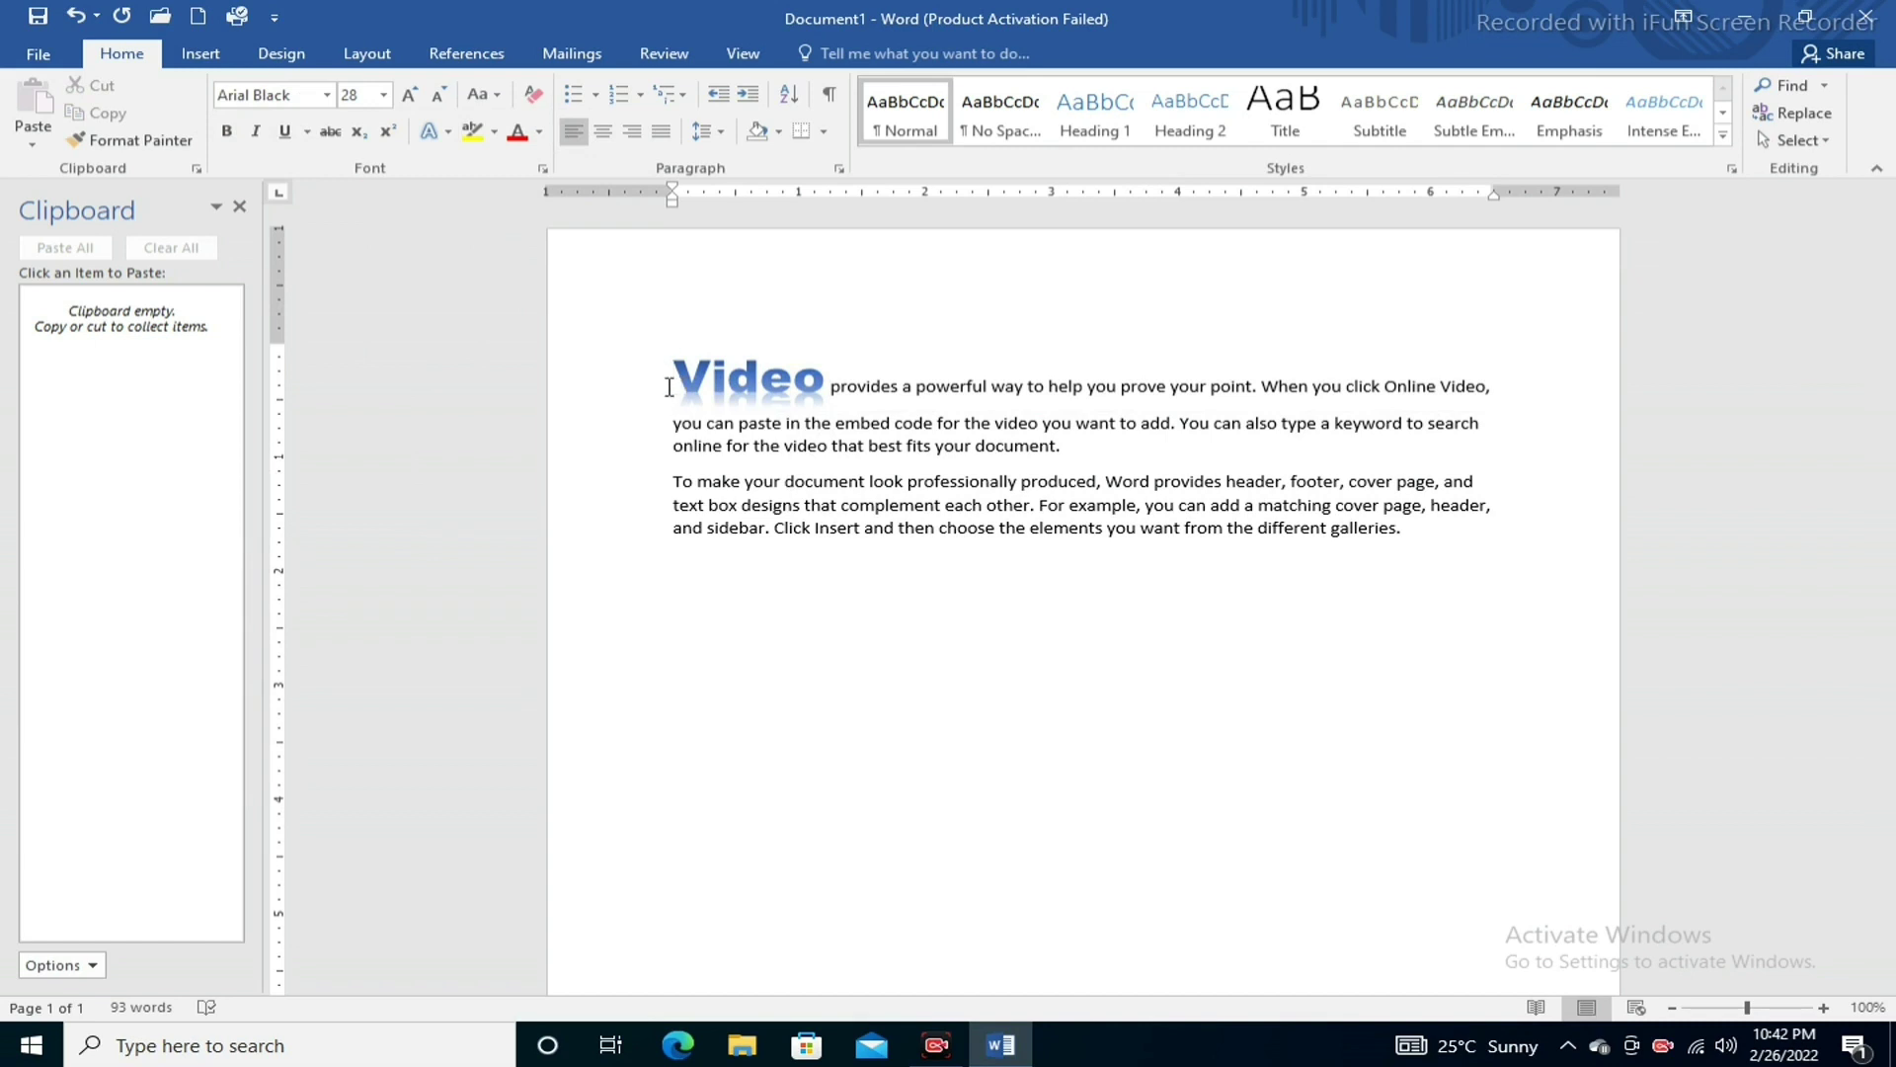
key("shift+Right")
key("shift+Right")
key("shift+Right")
key("shift+Right")
key("shift+Right")
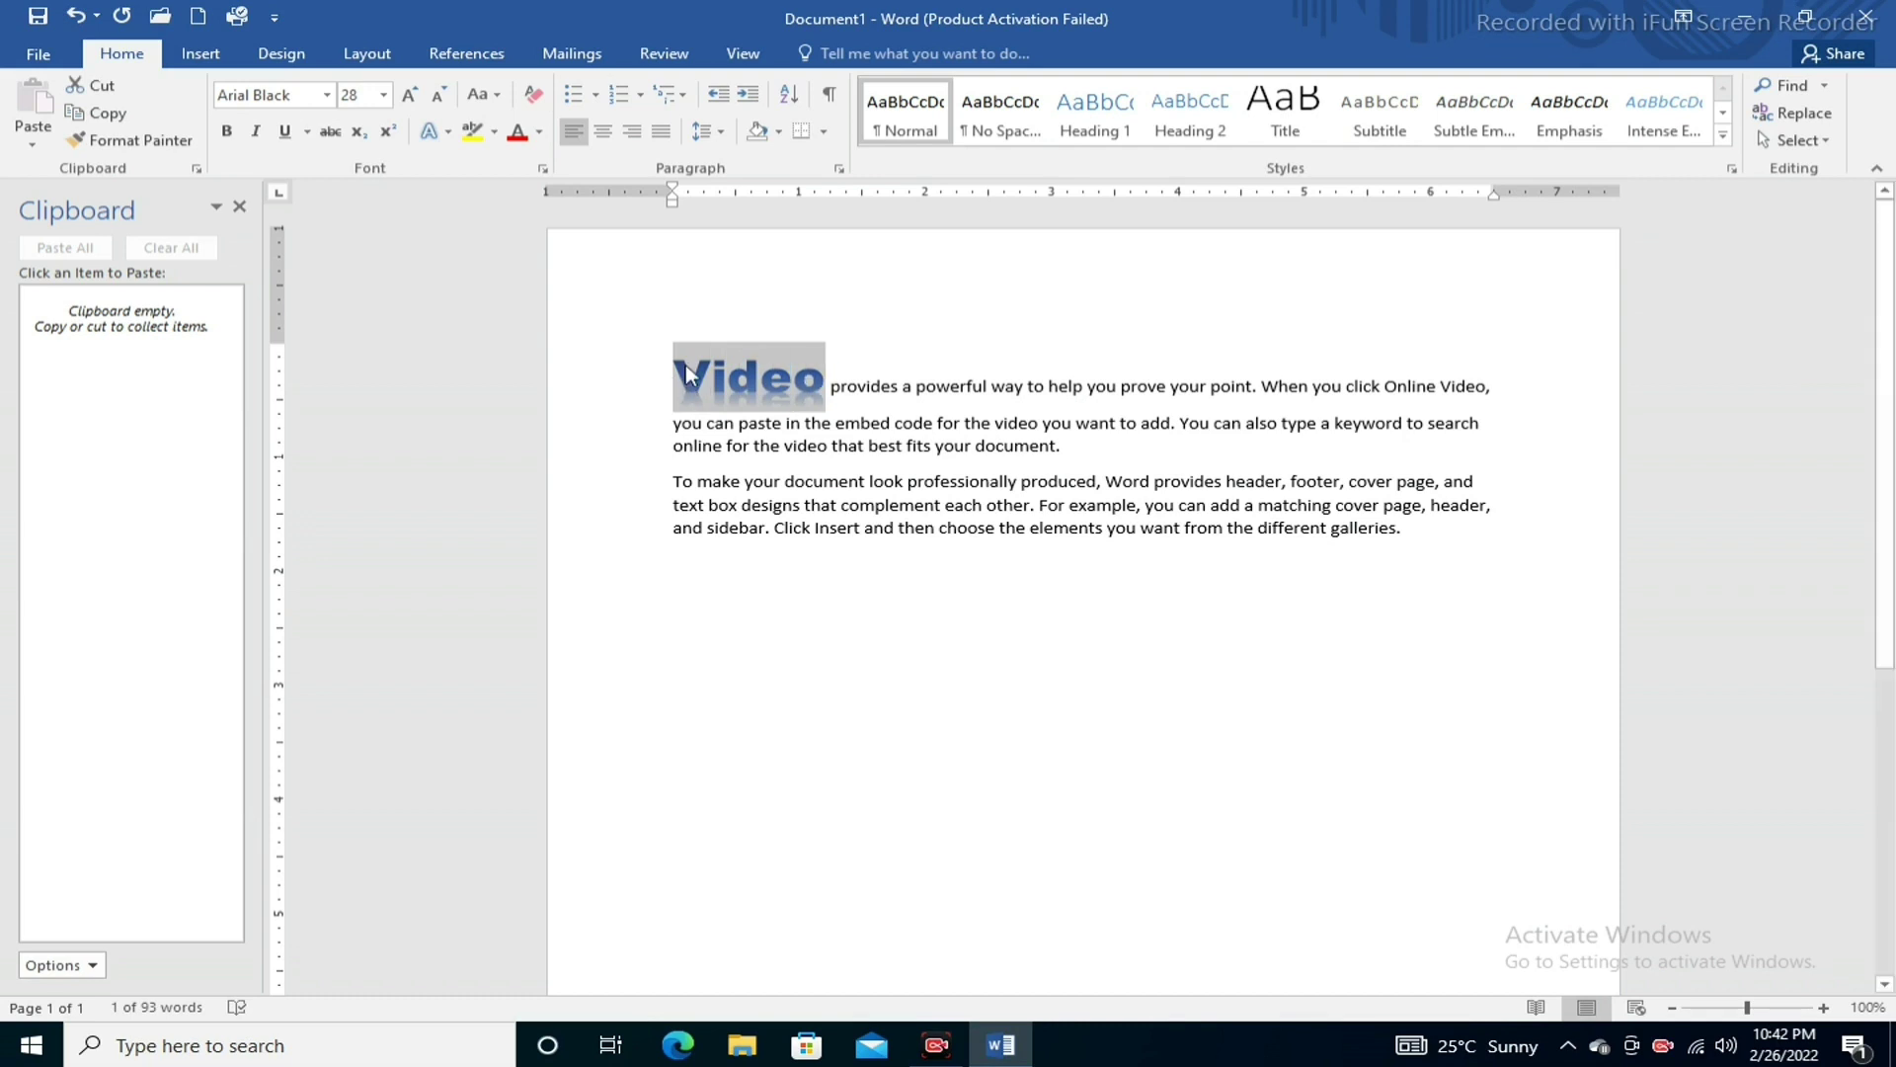
Format Painter Video's styling onto 'powerful', 'prove' and 'click', then select the last paragraph's first line
left_click(117, 140)
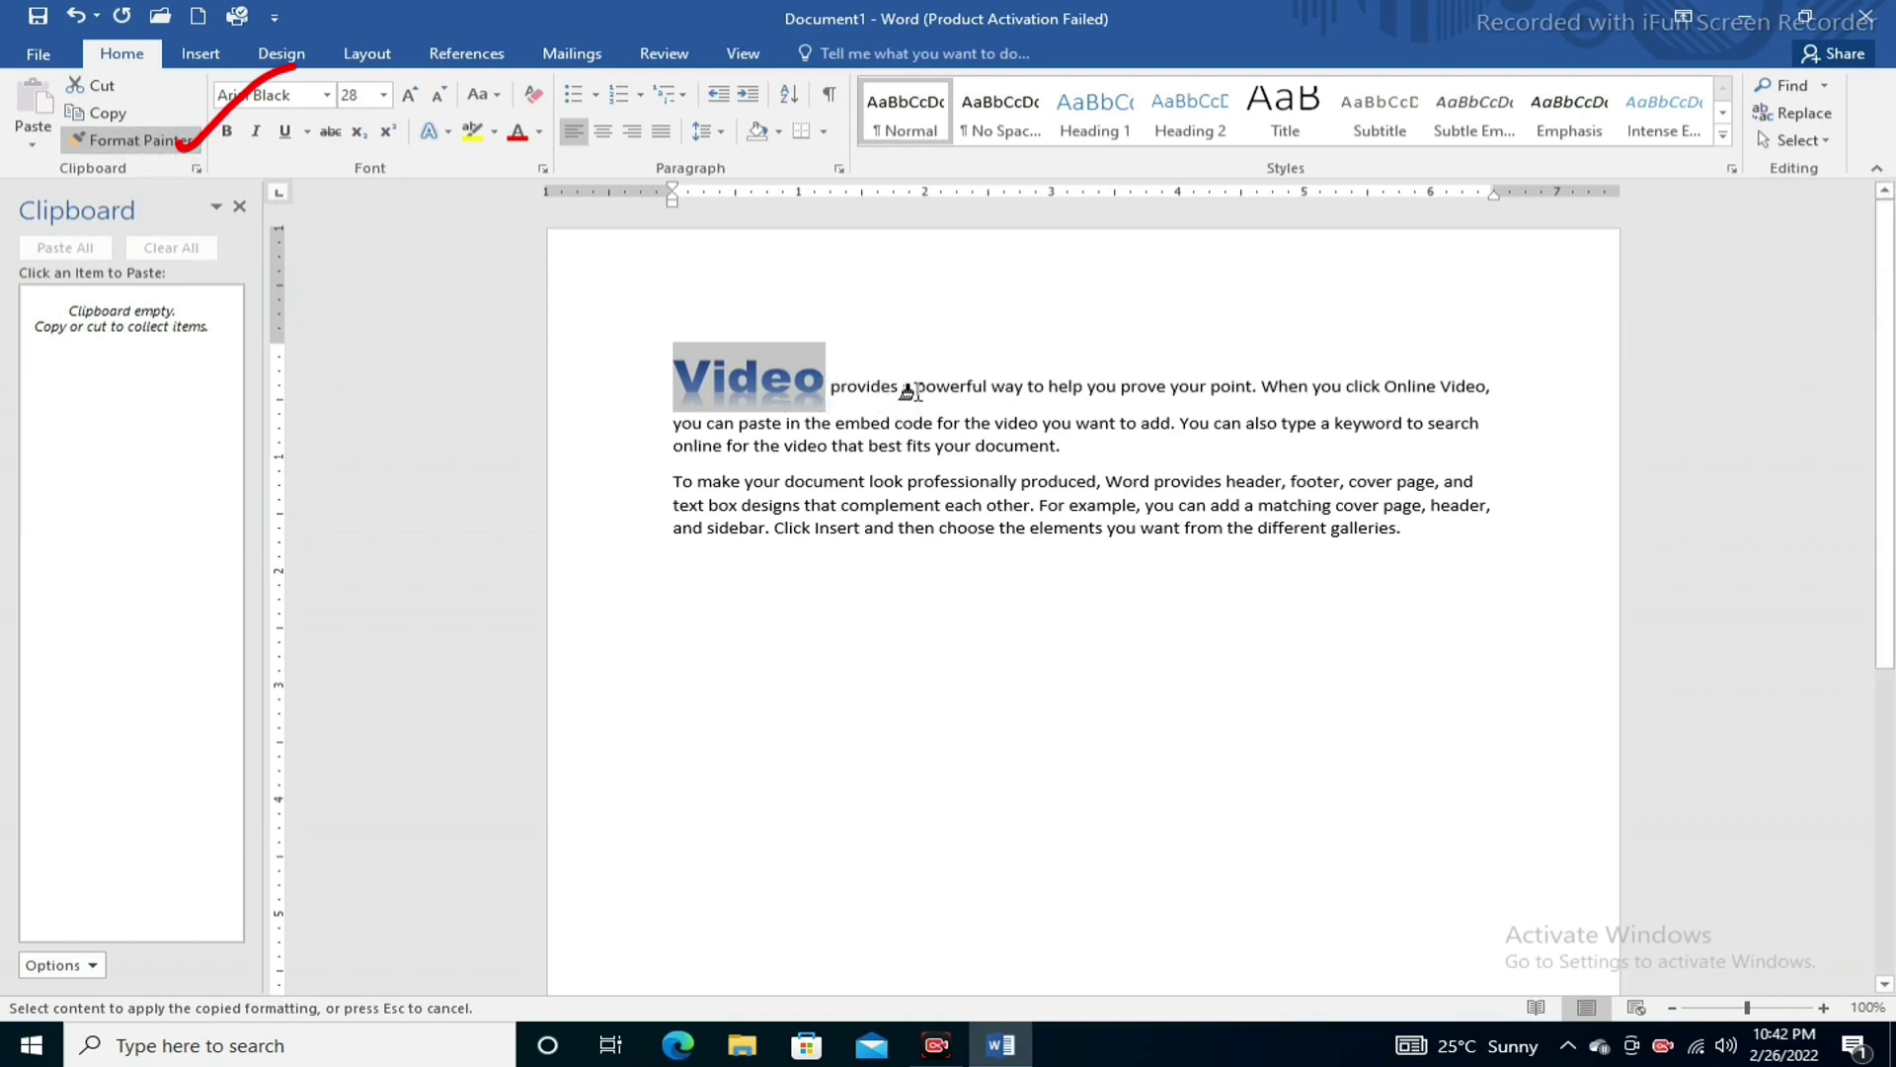
left_click_drag(915, 389, 988, 387)
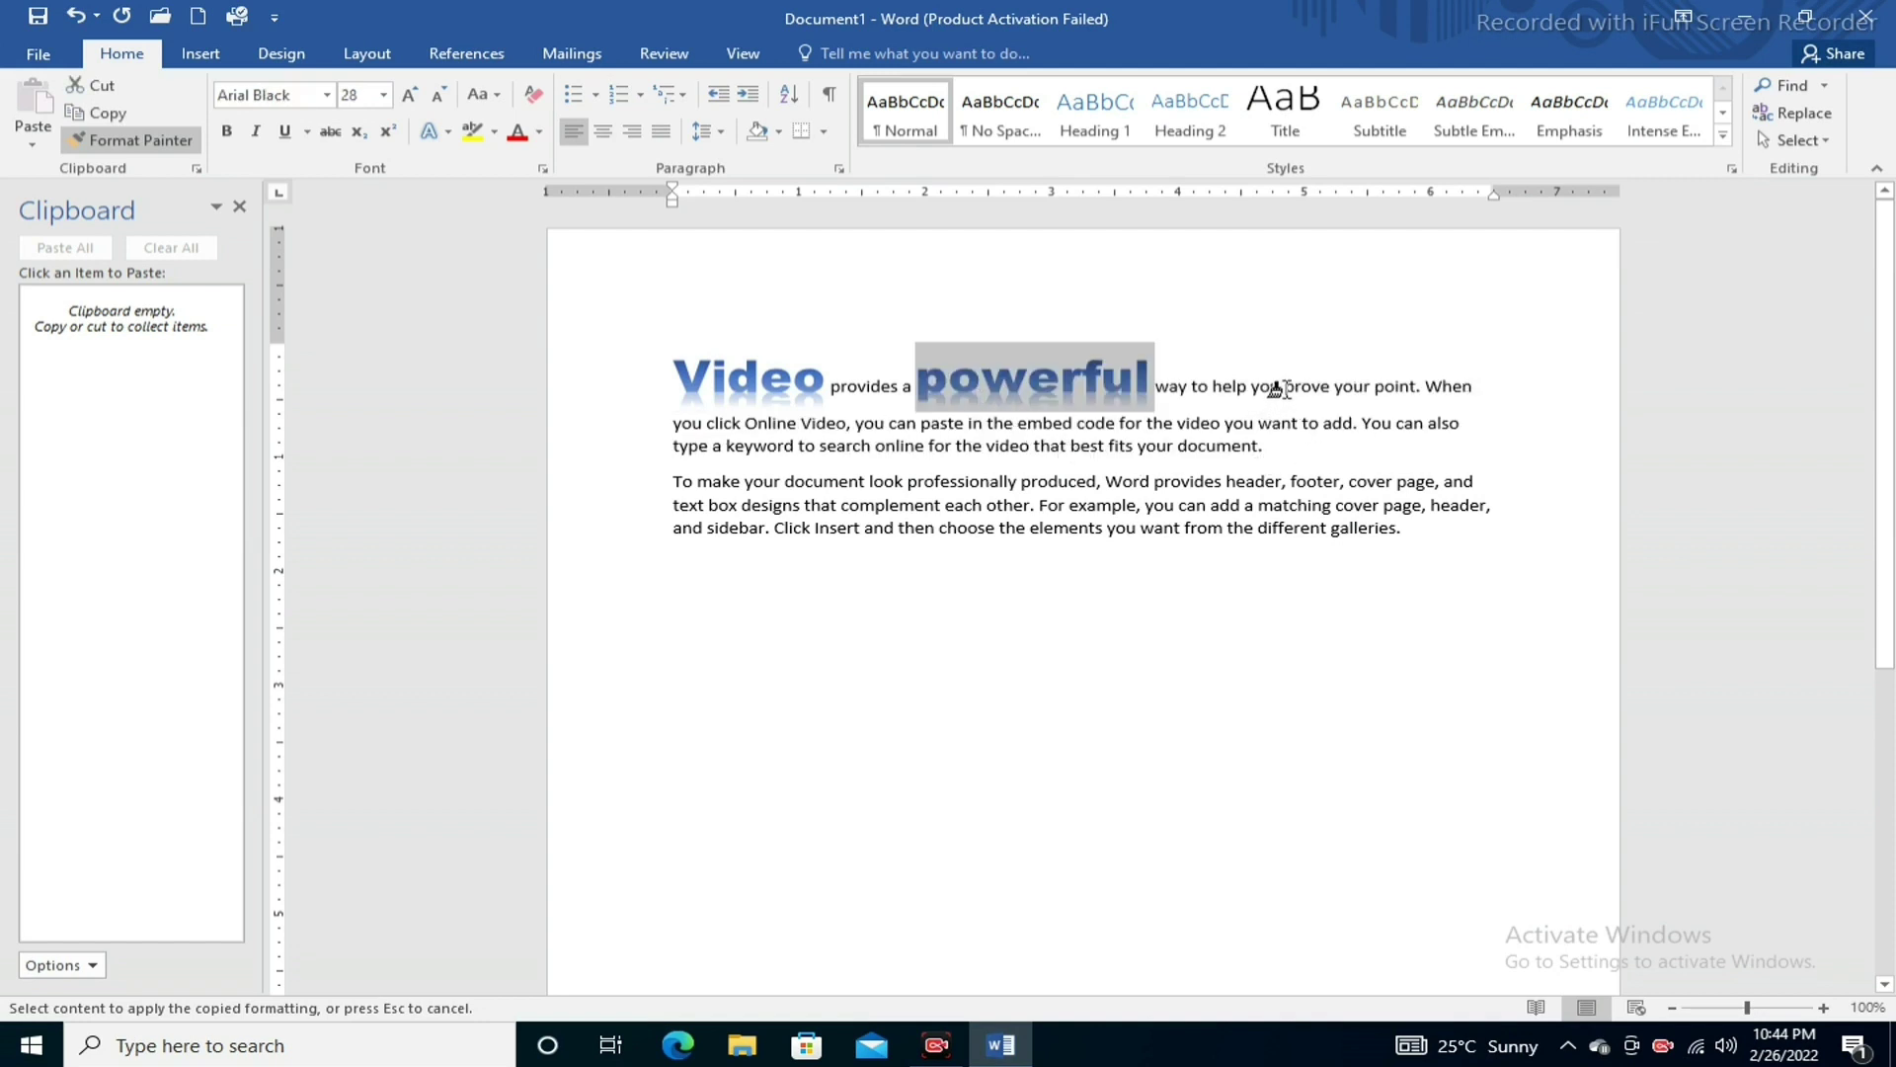
left_click_drag(1283, 387, 1325, 387)
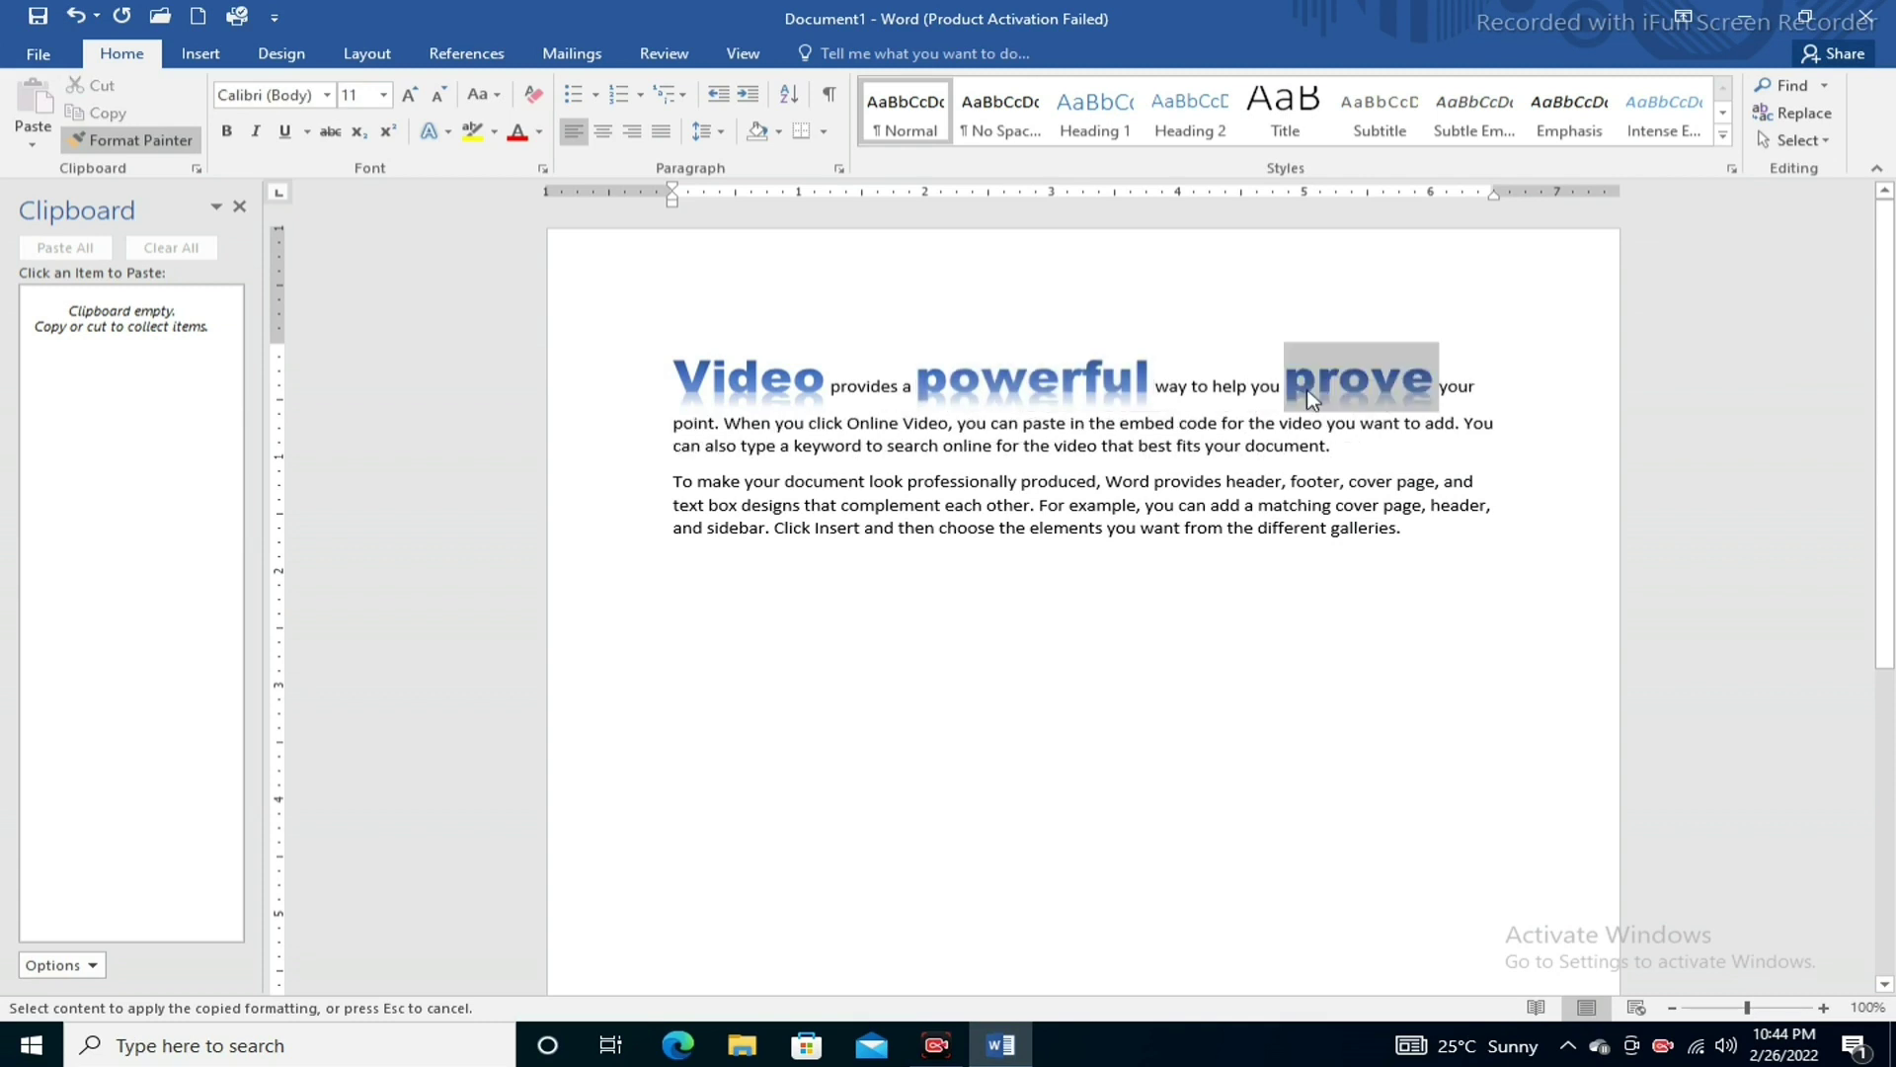
left_click(830, 387)
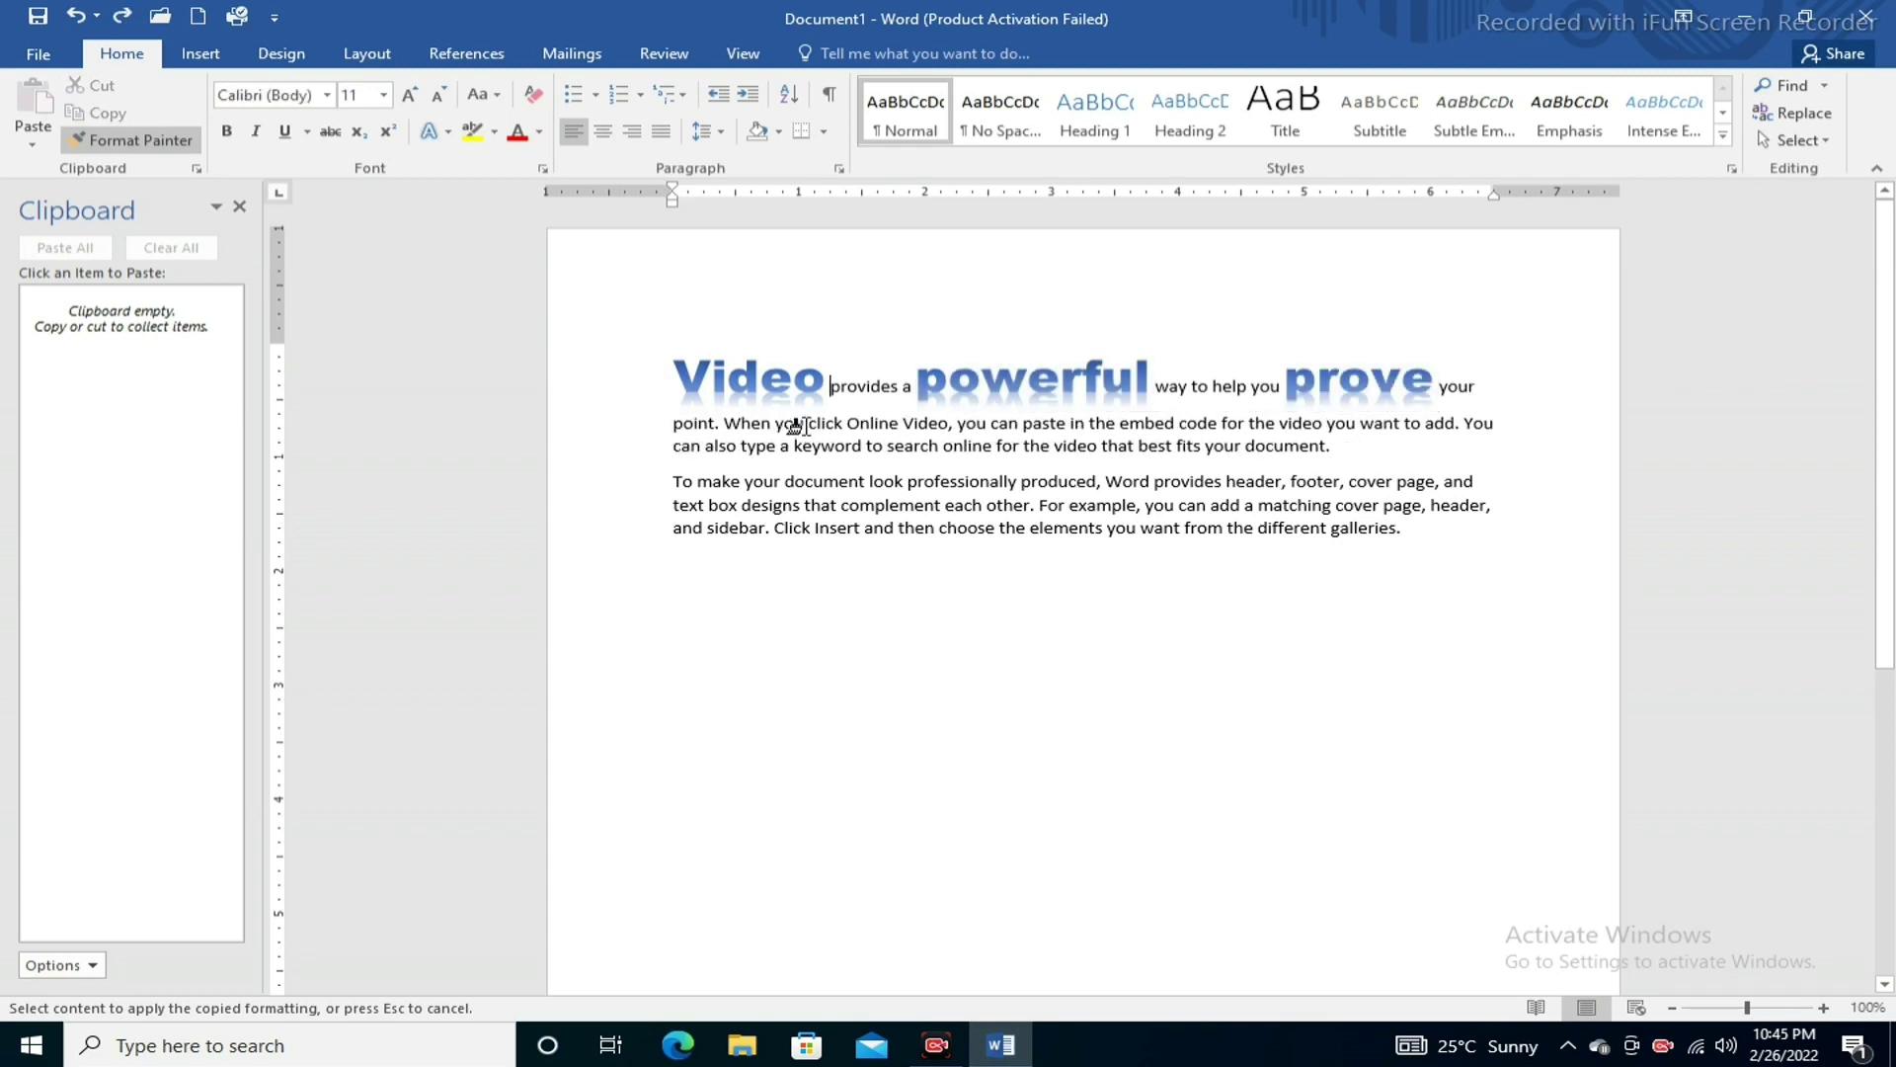
left_click_drag(802, 422, 843, 423)
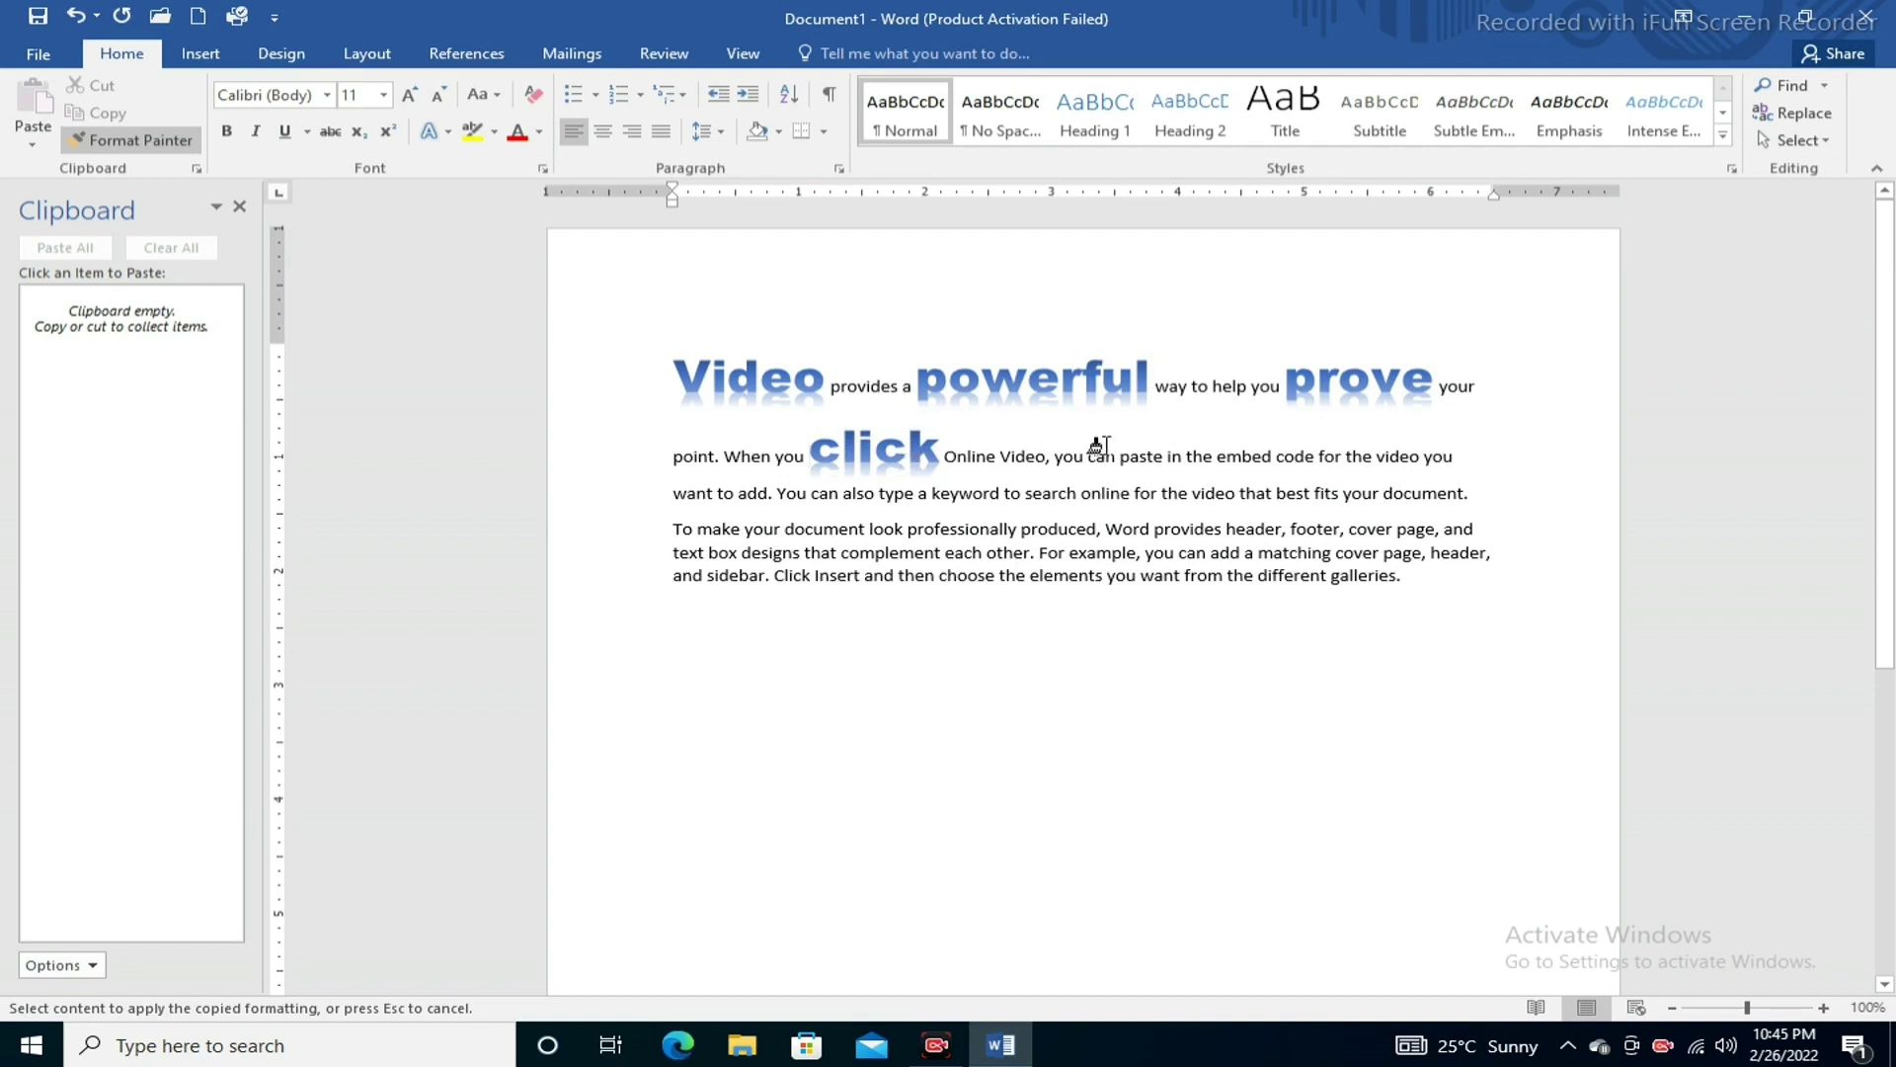
left_click_drag(1476, 531, 678, 532)
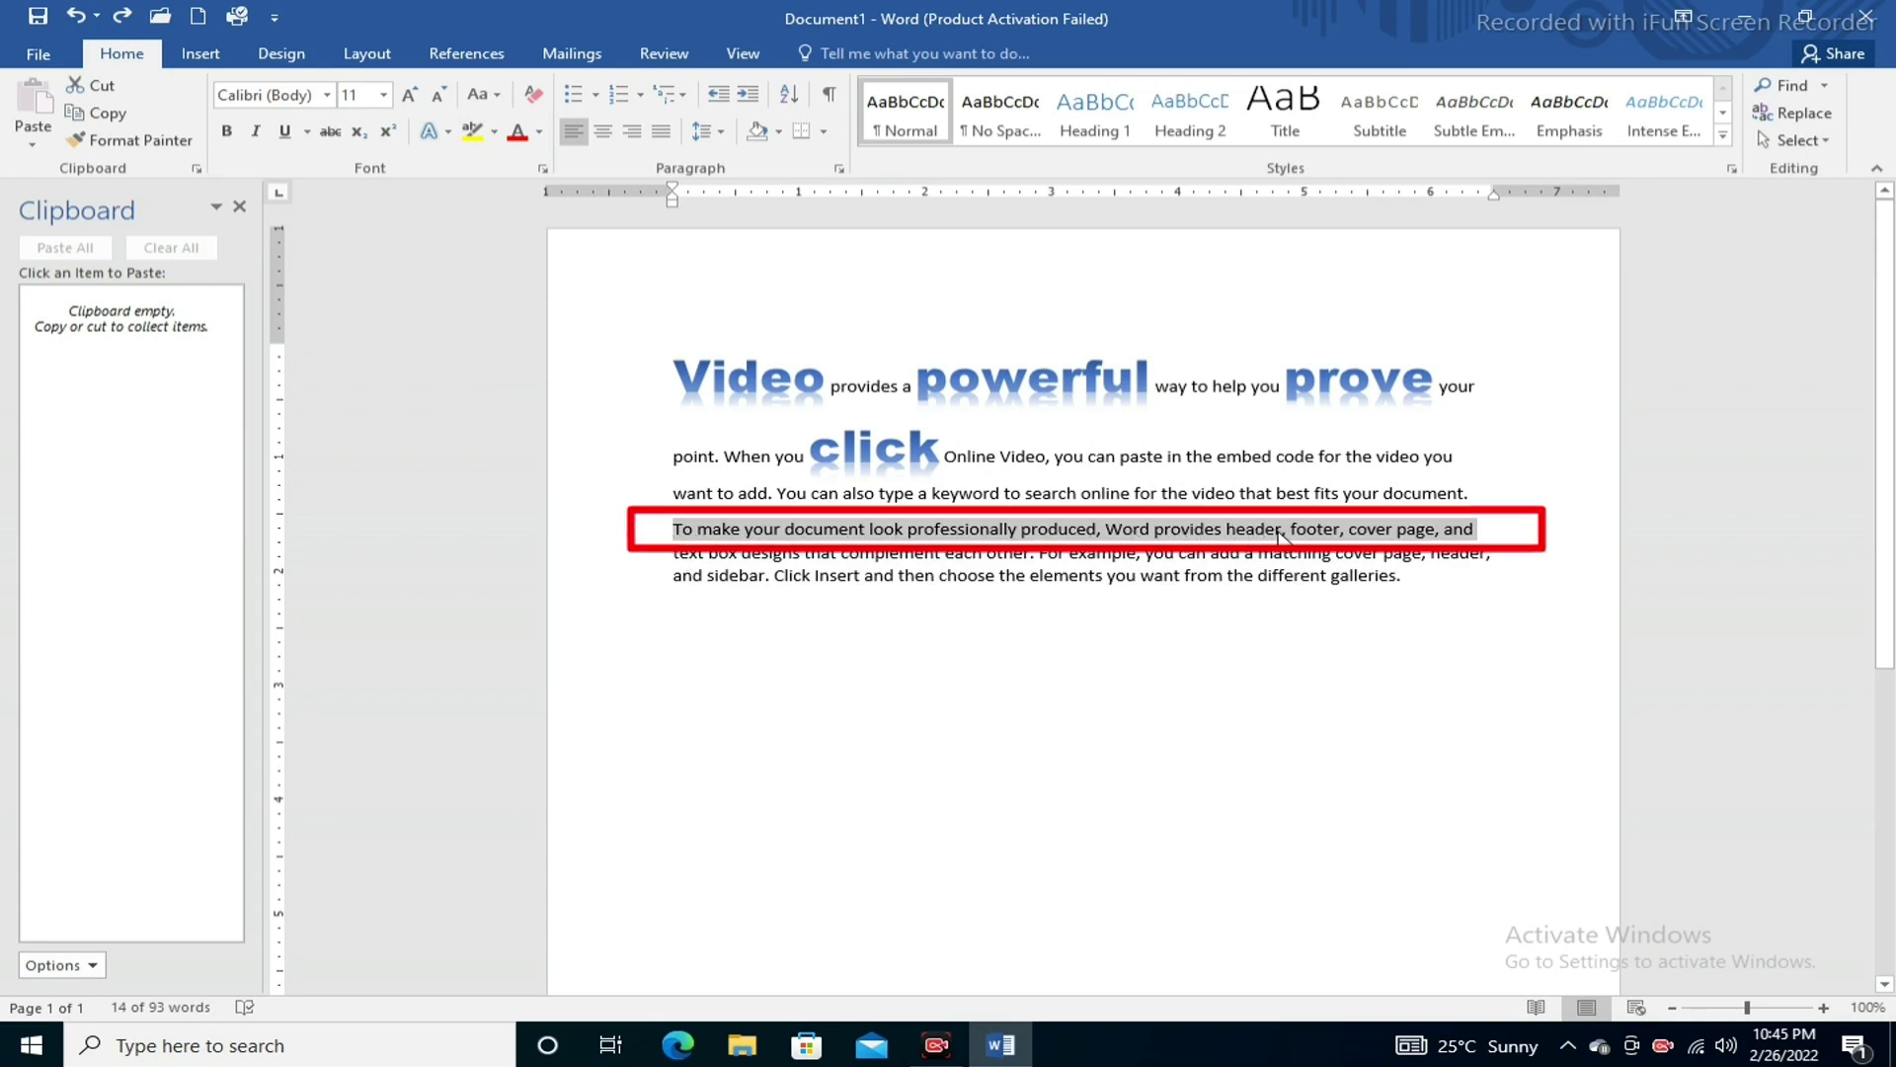
Cut the 'To make your document' line, undo, and paste it at the end
left_click(96, 91)
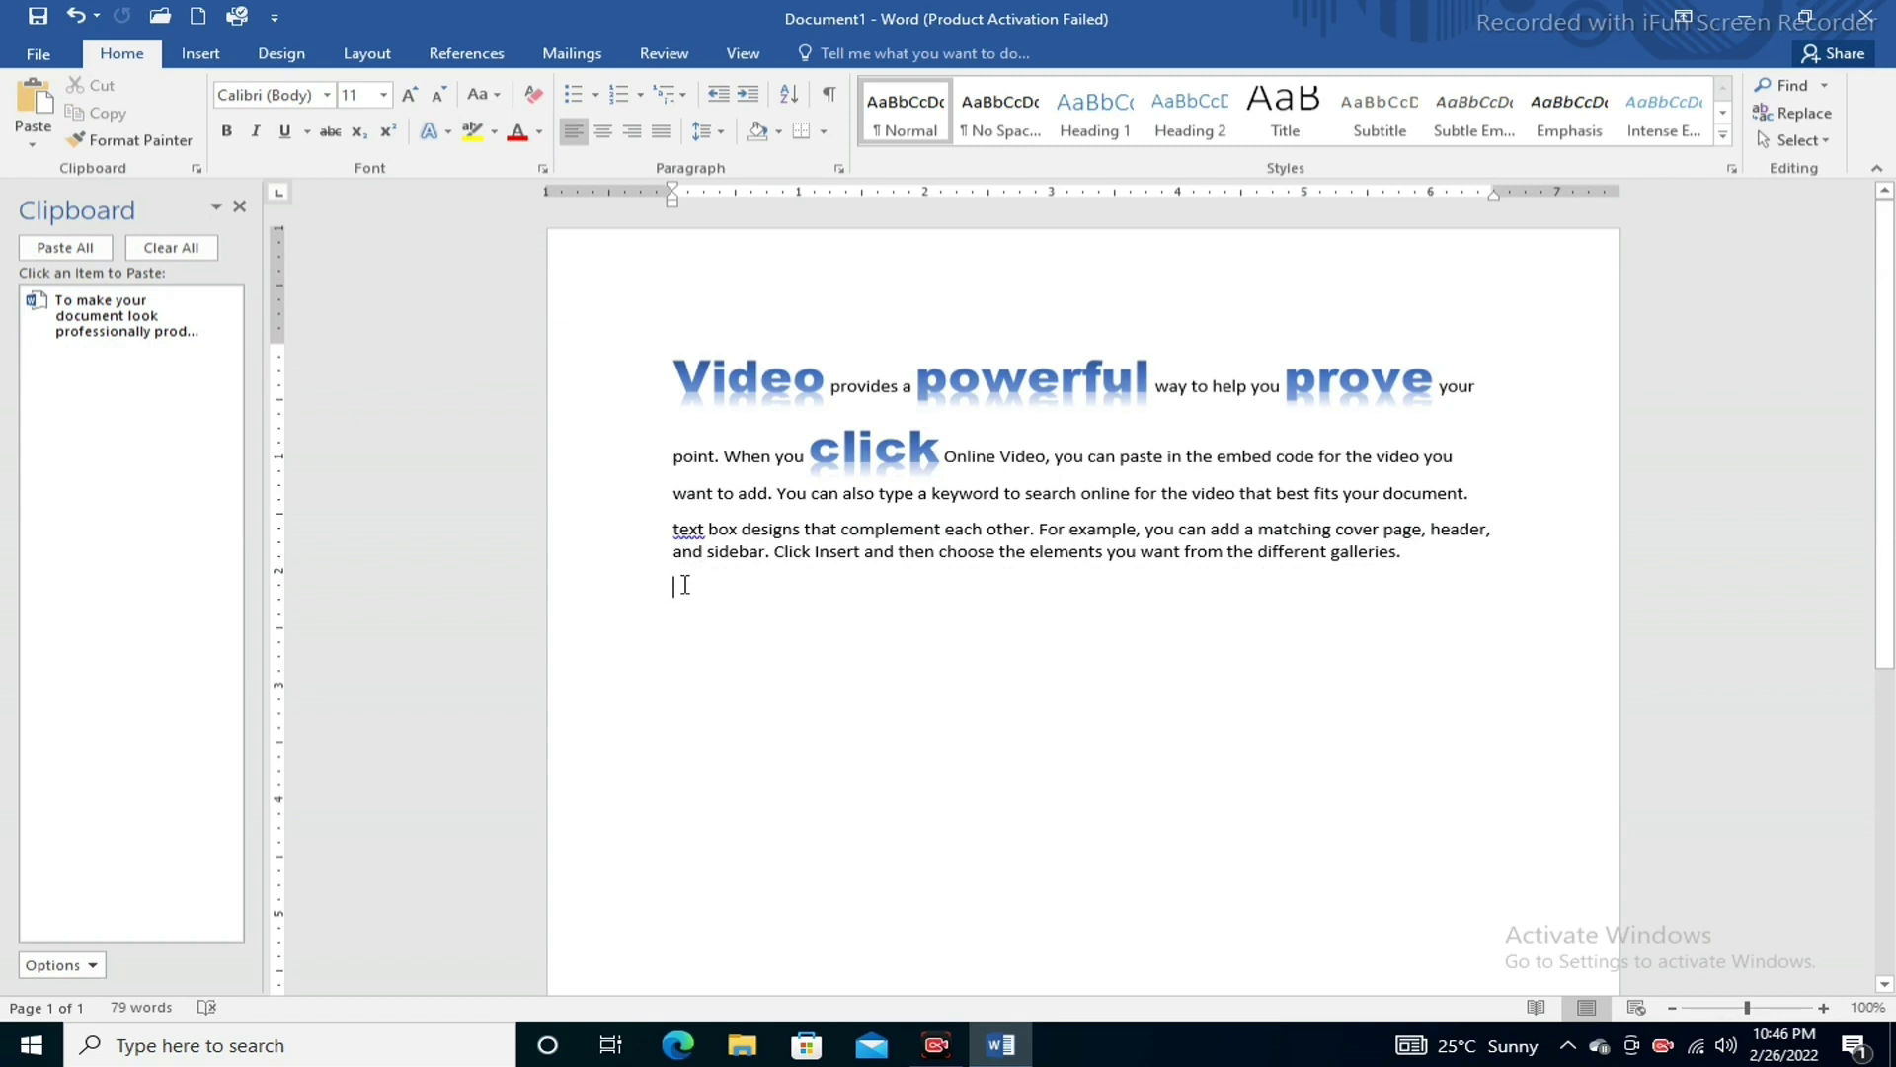
key("ctrl+z")
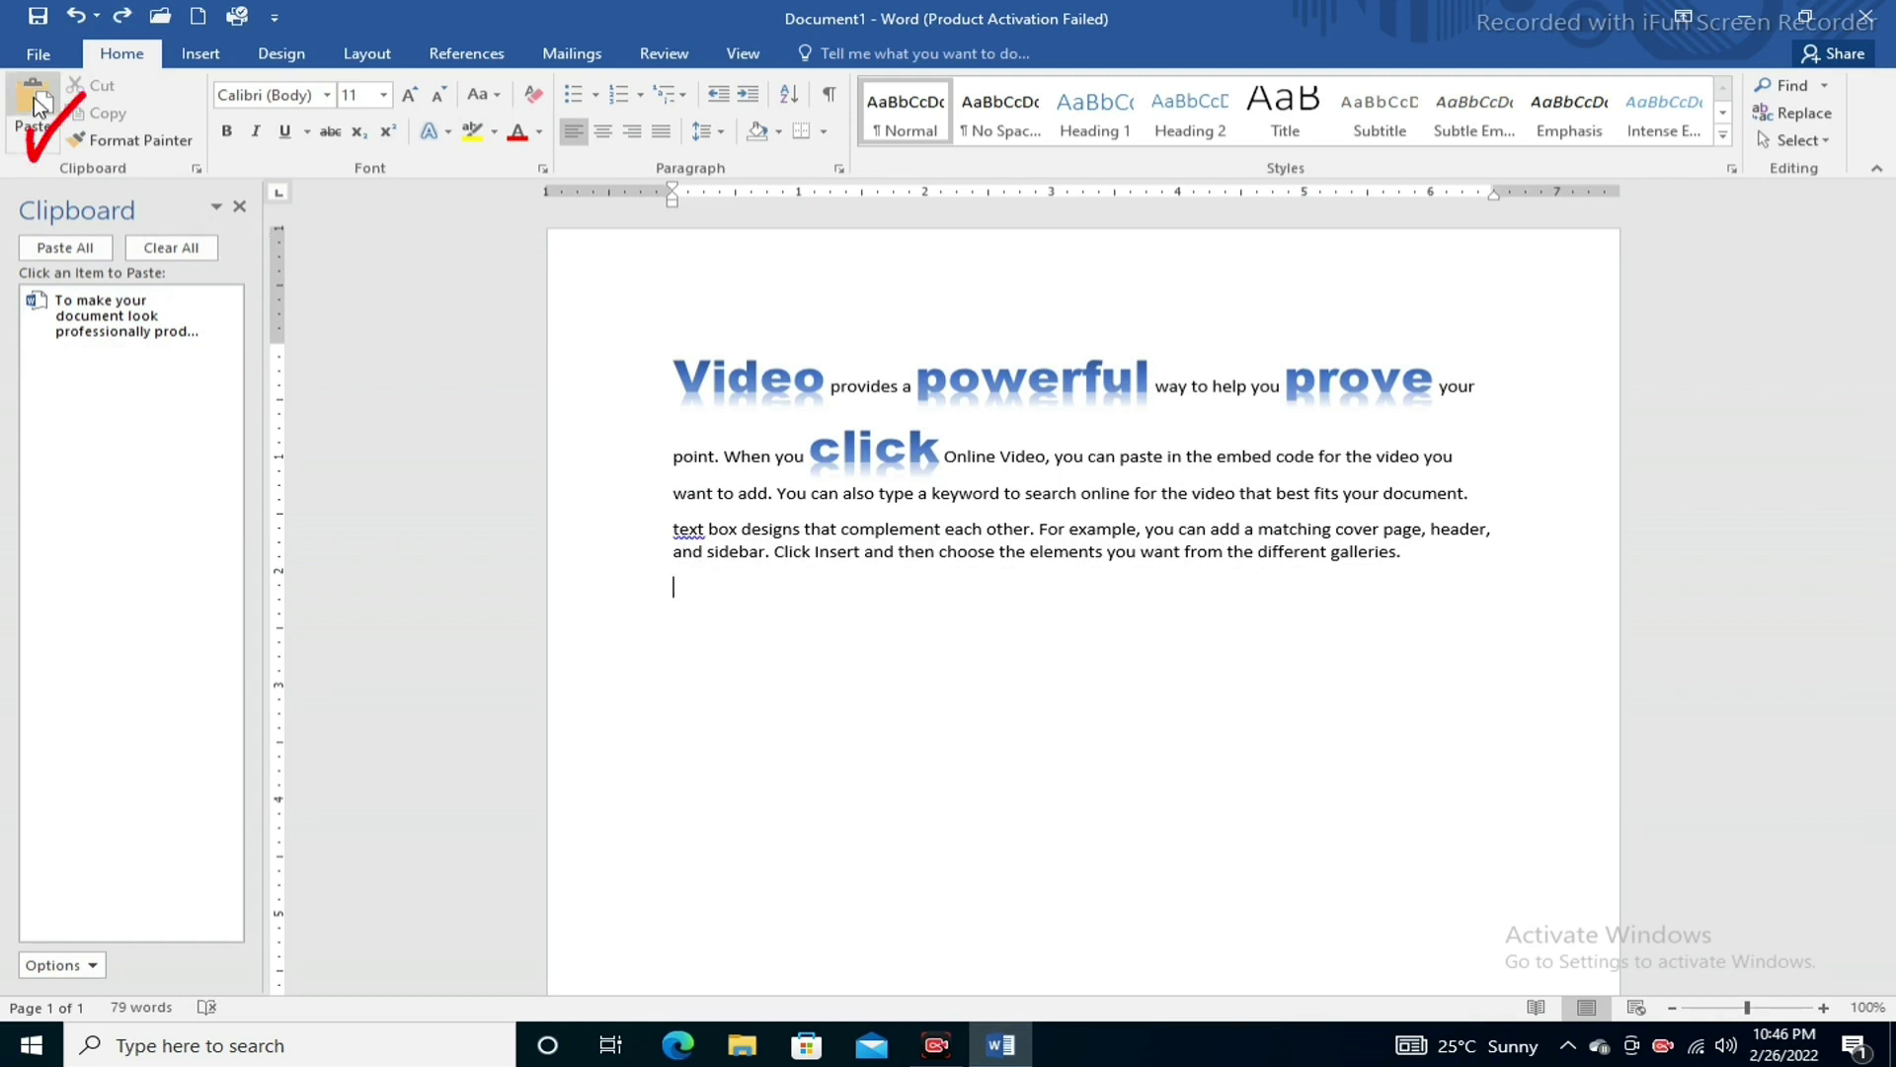
left_click(32, 104)
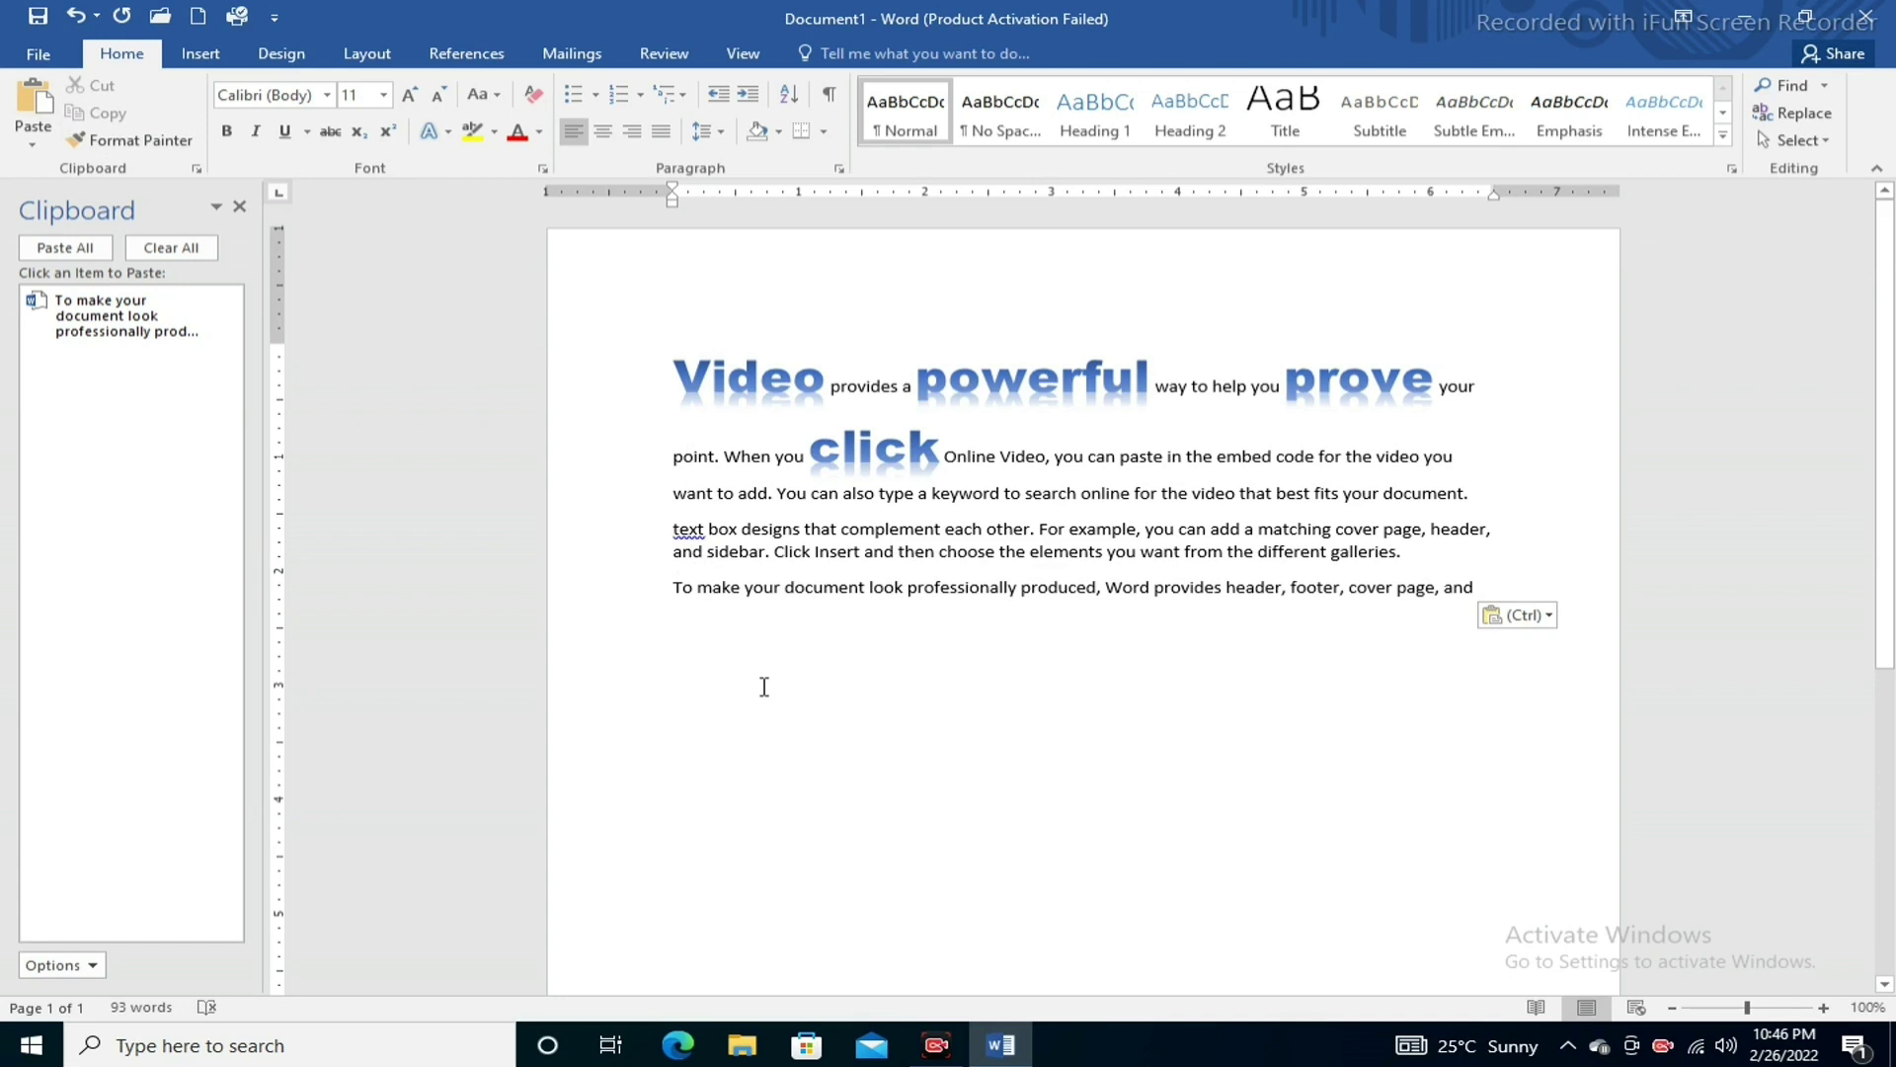
Copy the 'text box designs' paragraph and paste three copies below the last line
key("shift+Down")
key("shift+Down")
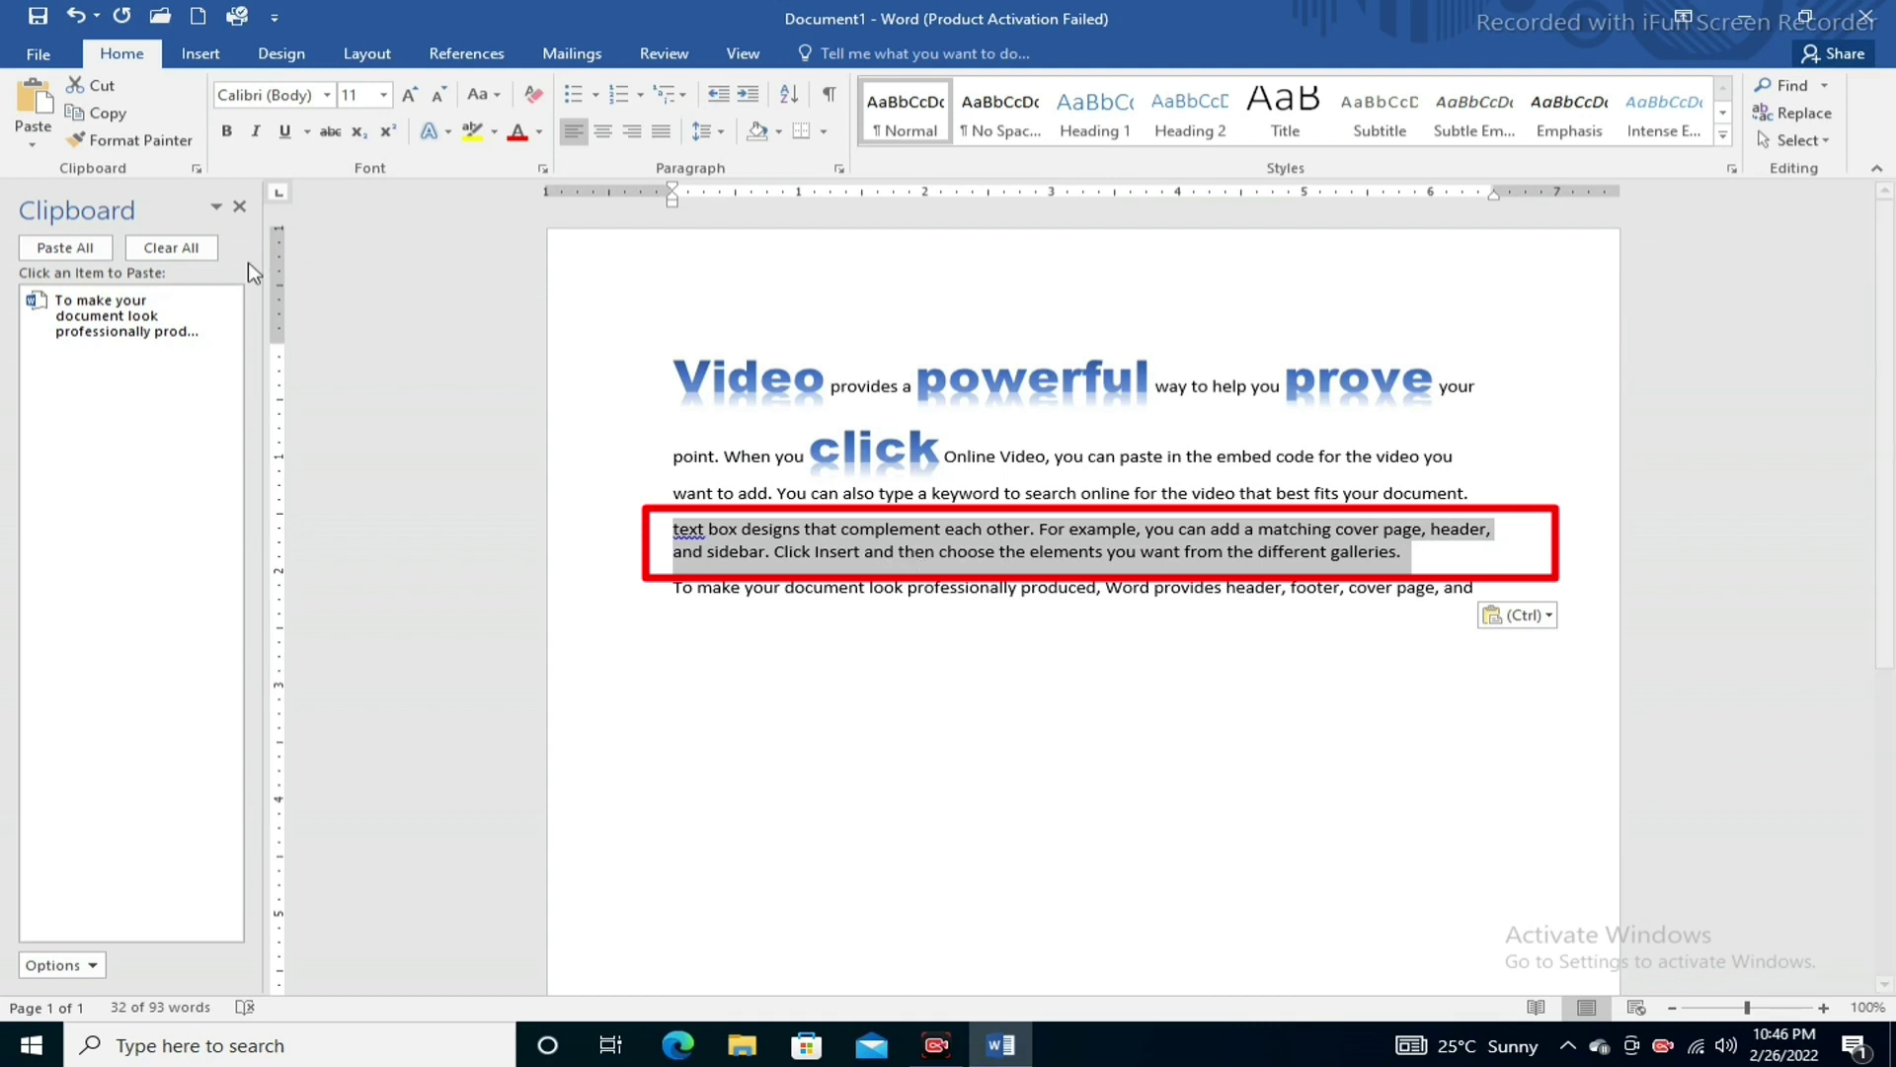
left_click(97, 114)
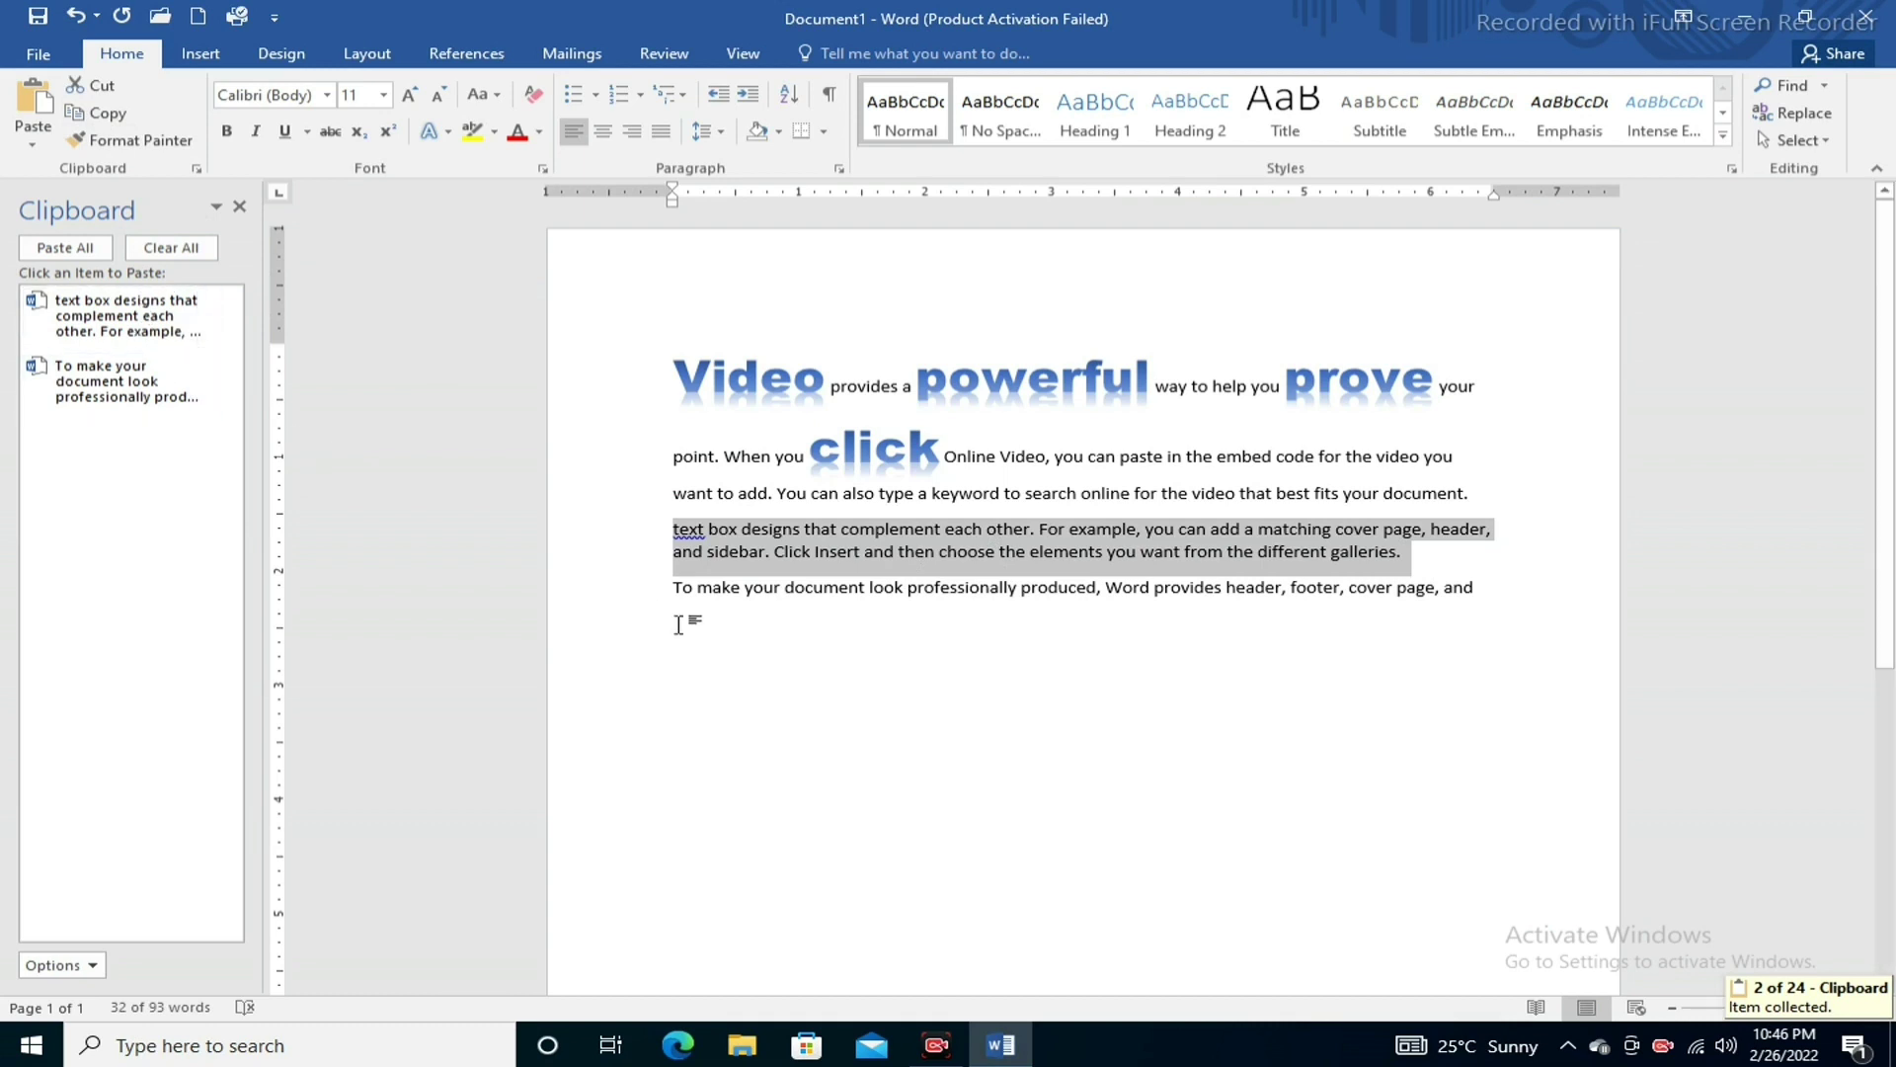
key("Right")
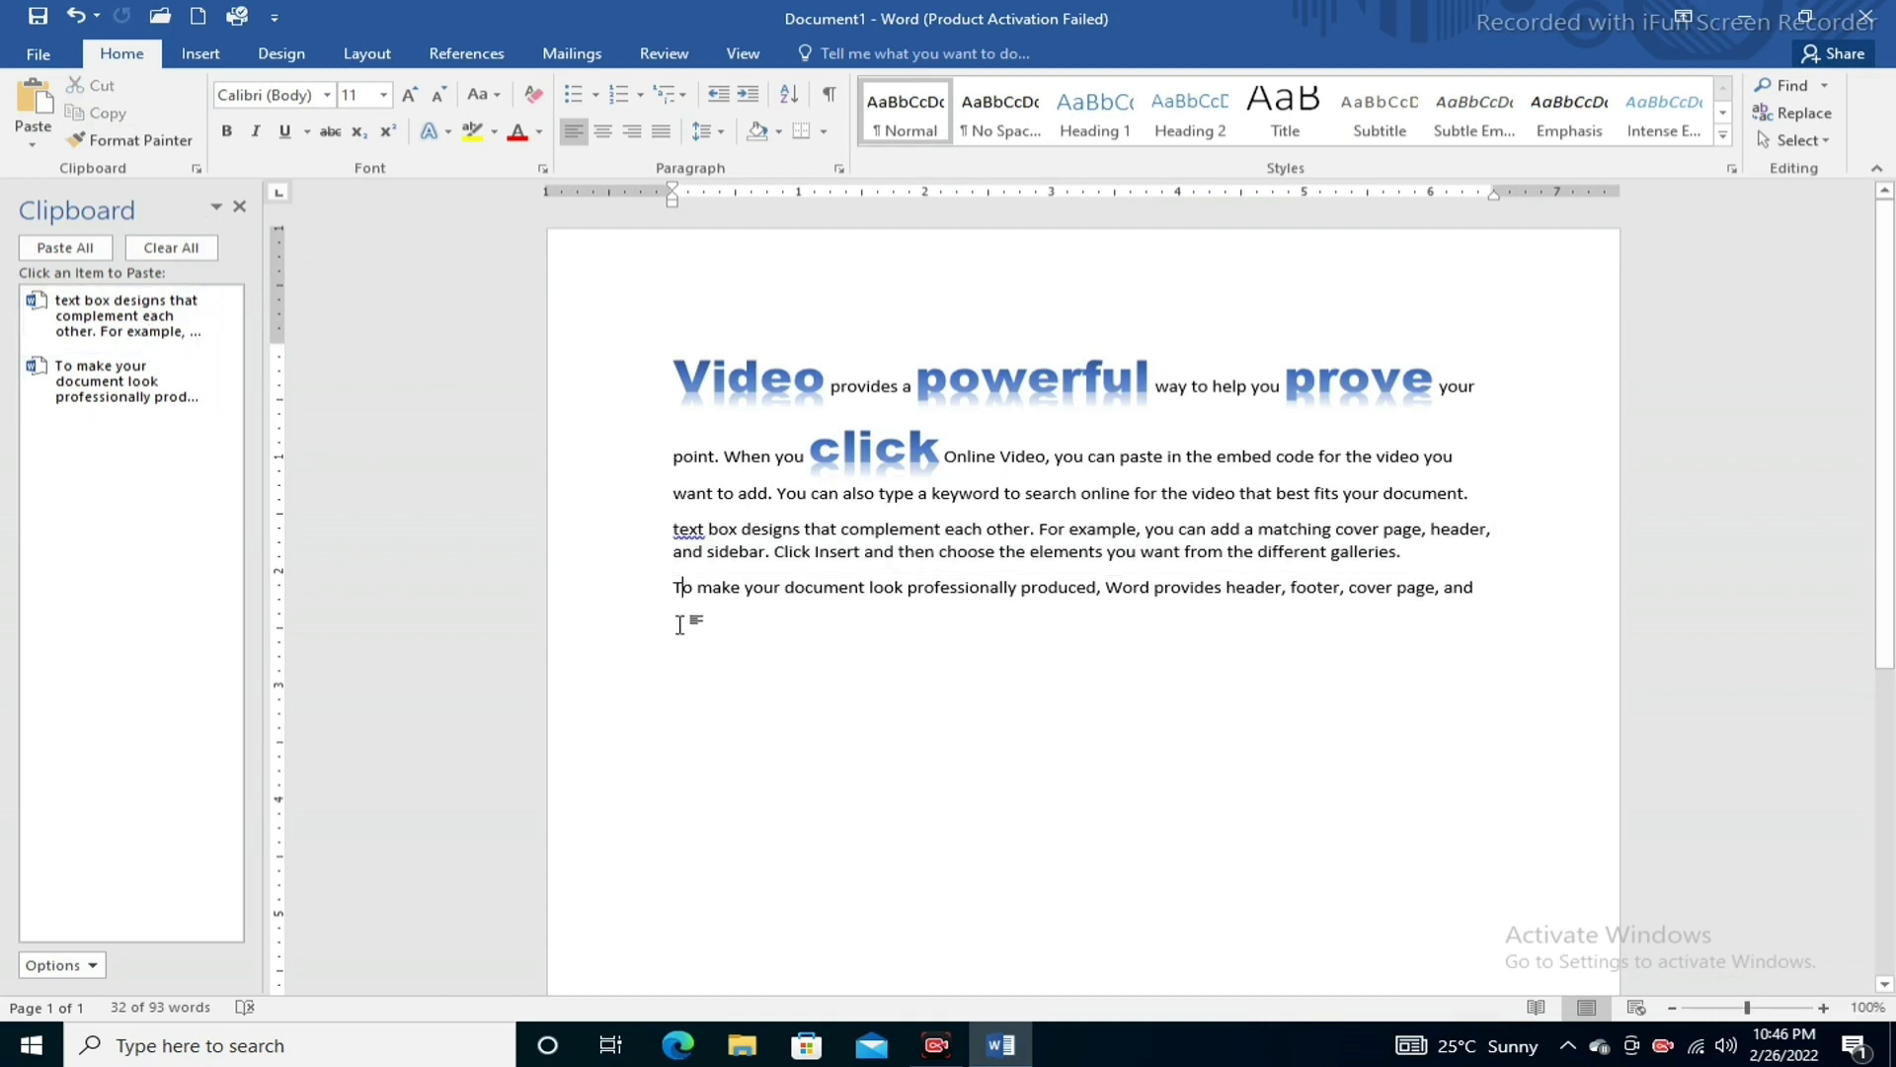
left_click(680, 624)
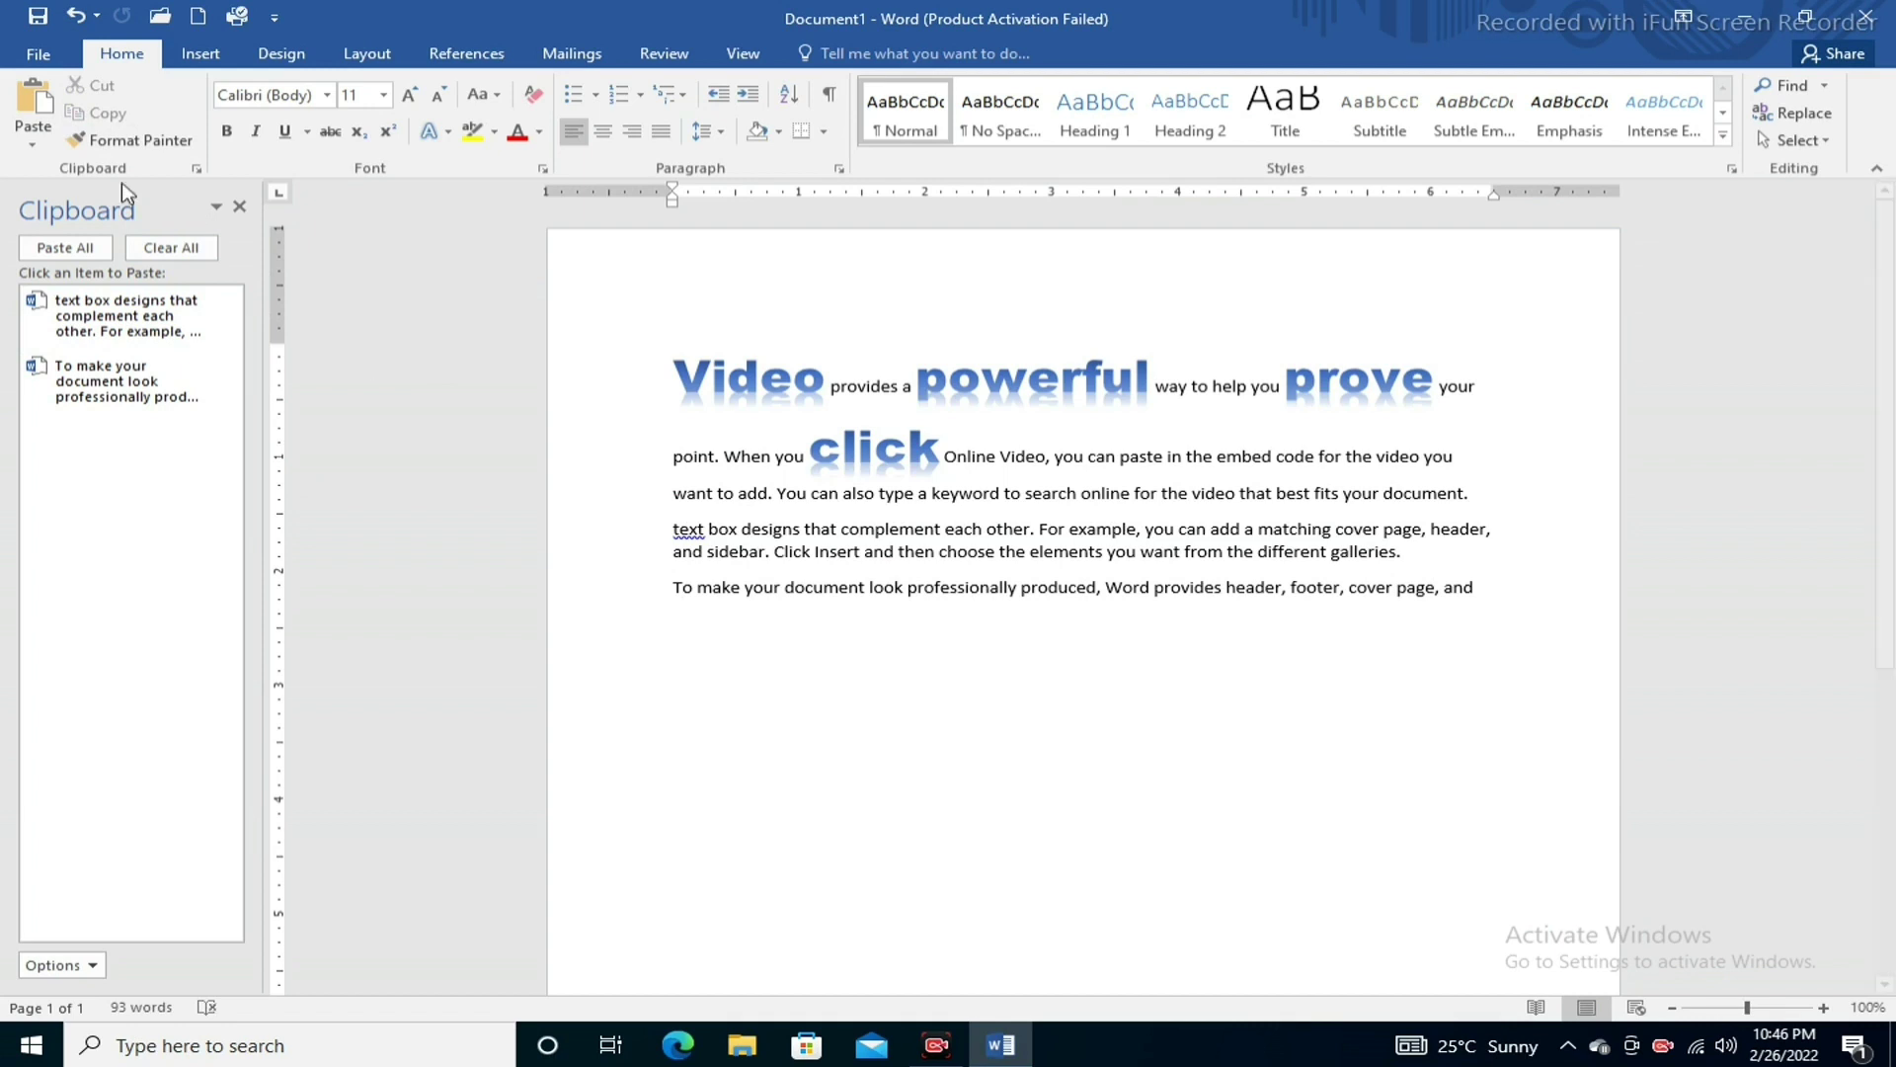
left_click(33, 104)
left_click(33, 104)
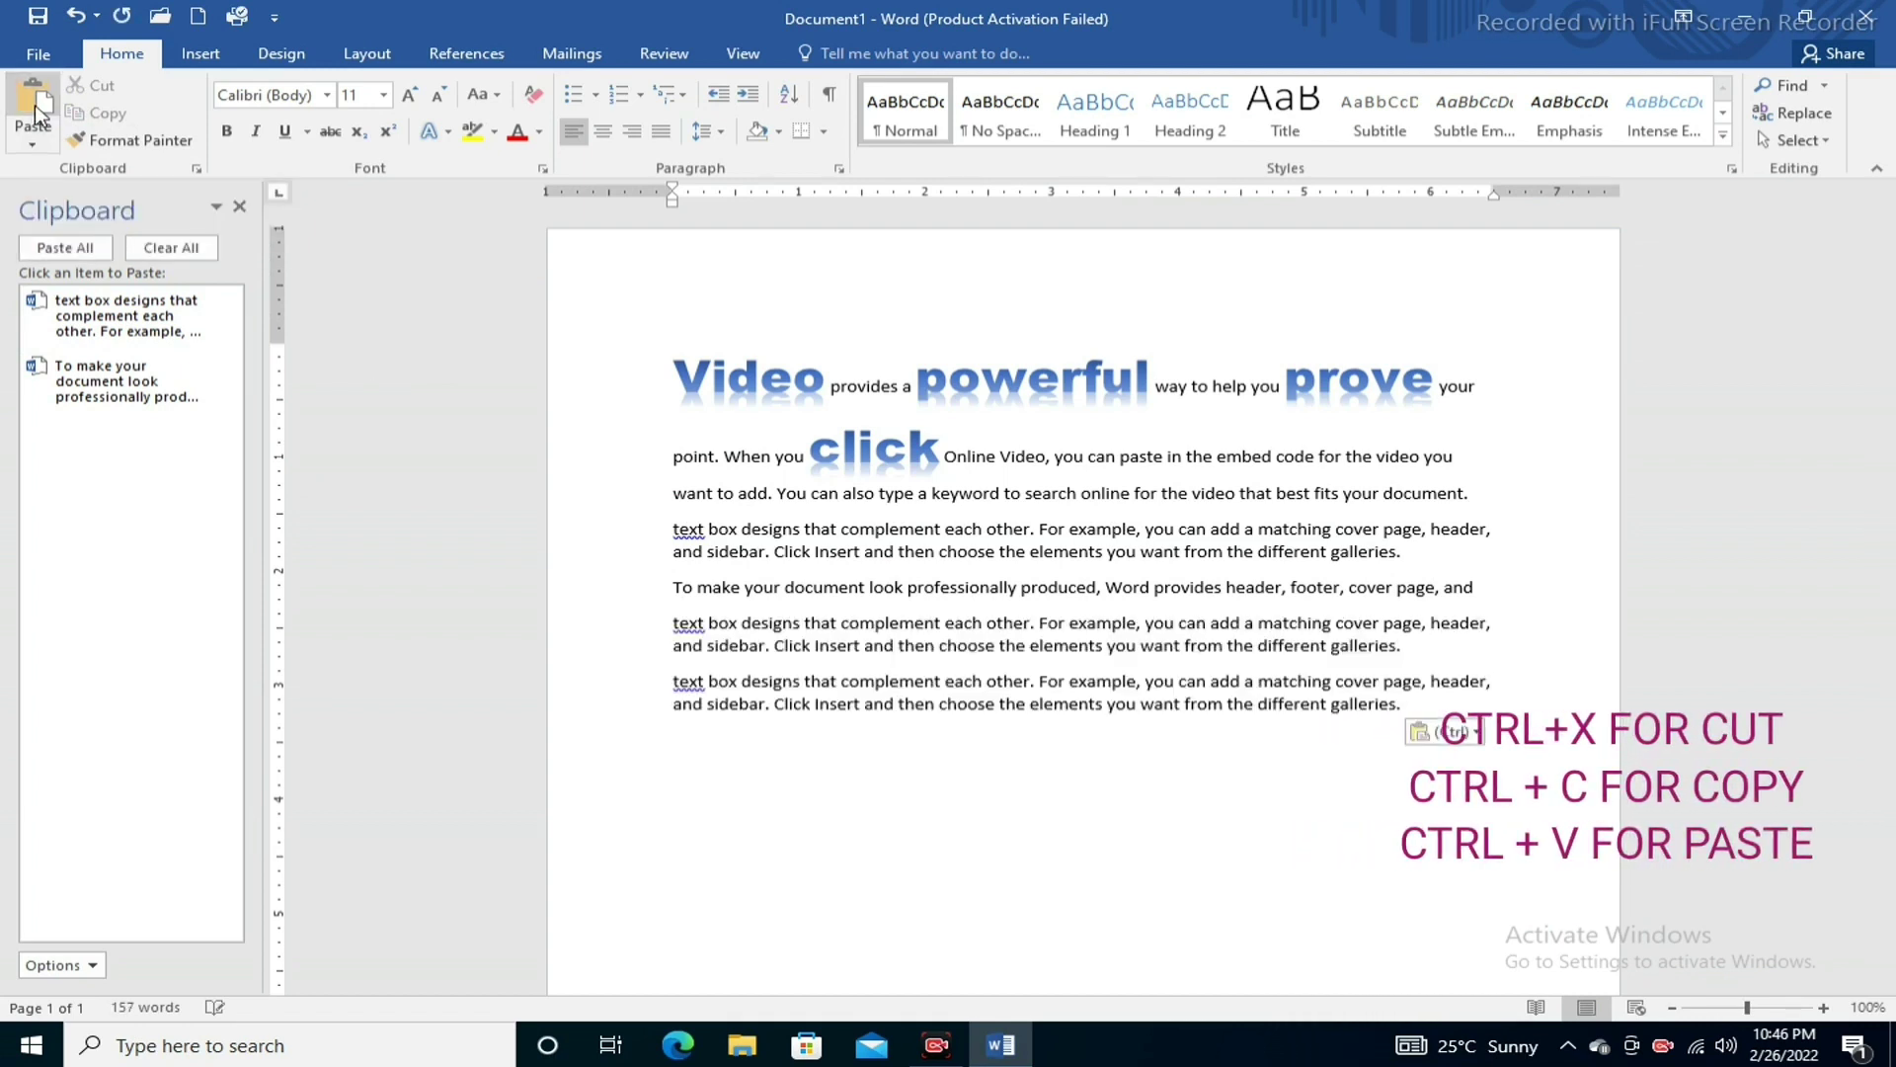
left_click(34, 104)
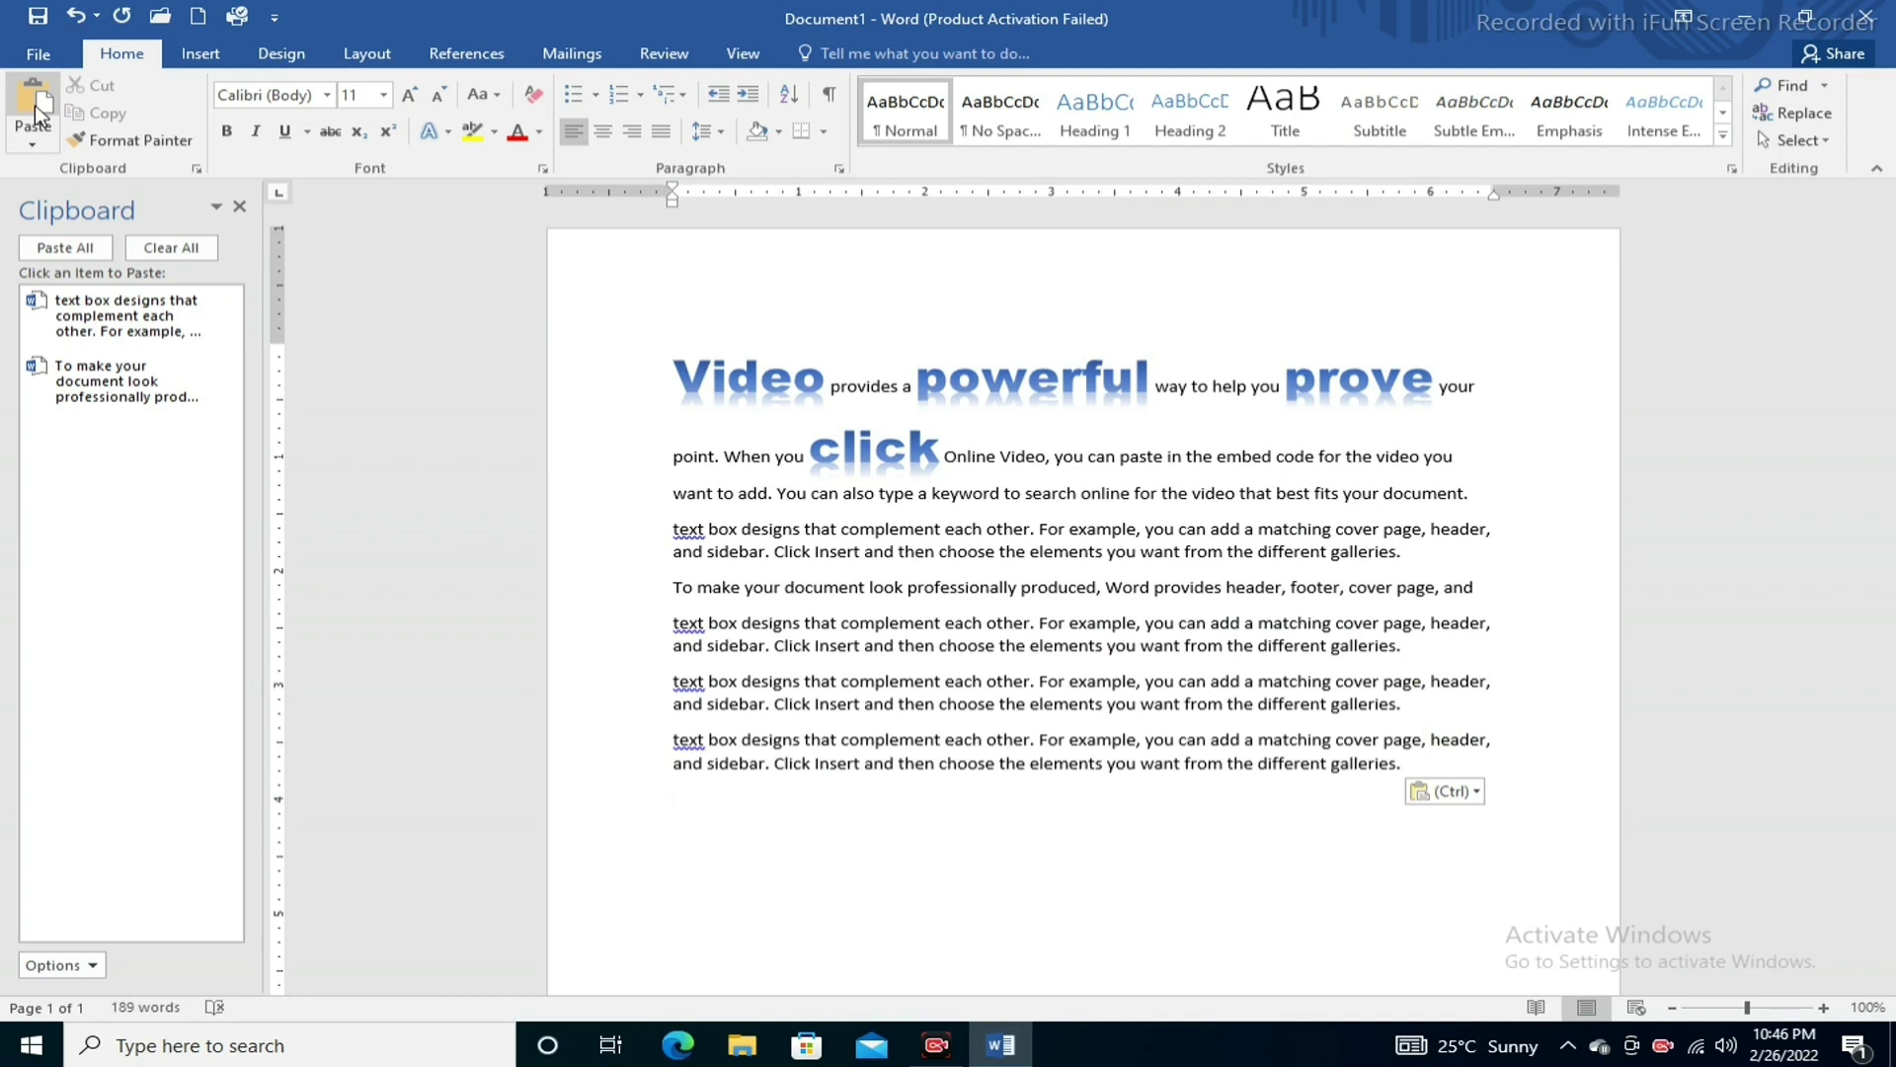
left_click_drag(589, 651, 754, 560)
left_click_drag(581, 762, 761, 630)
left_click_drag(595, 880, 812, 699)
left_click_drag(12, 240, 284, 565)
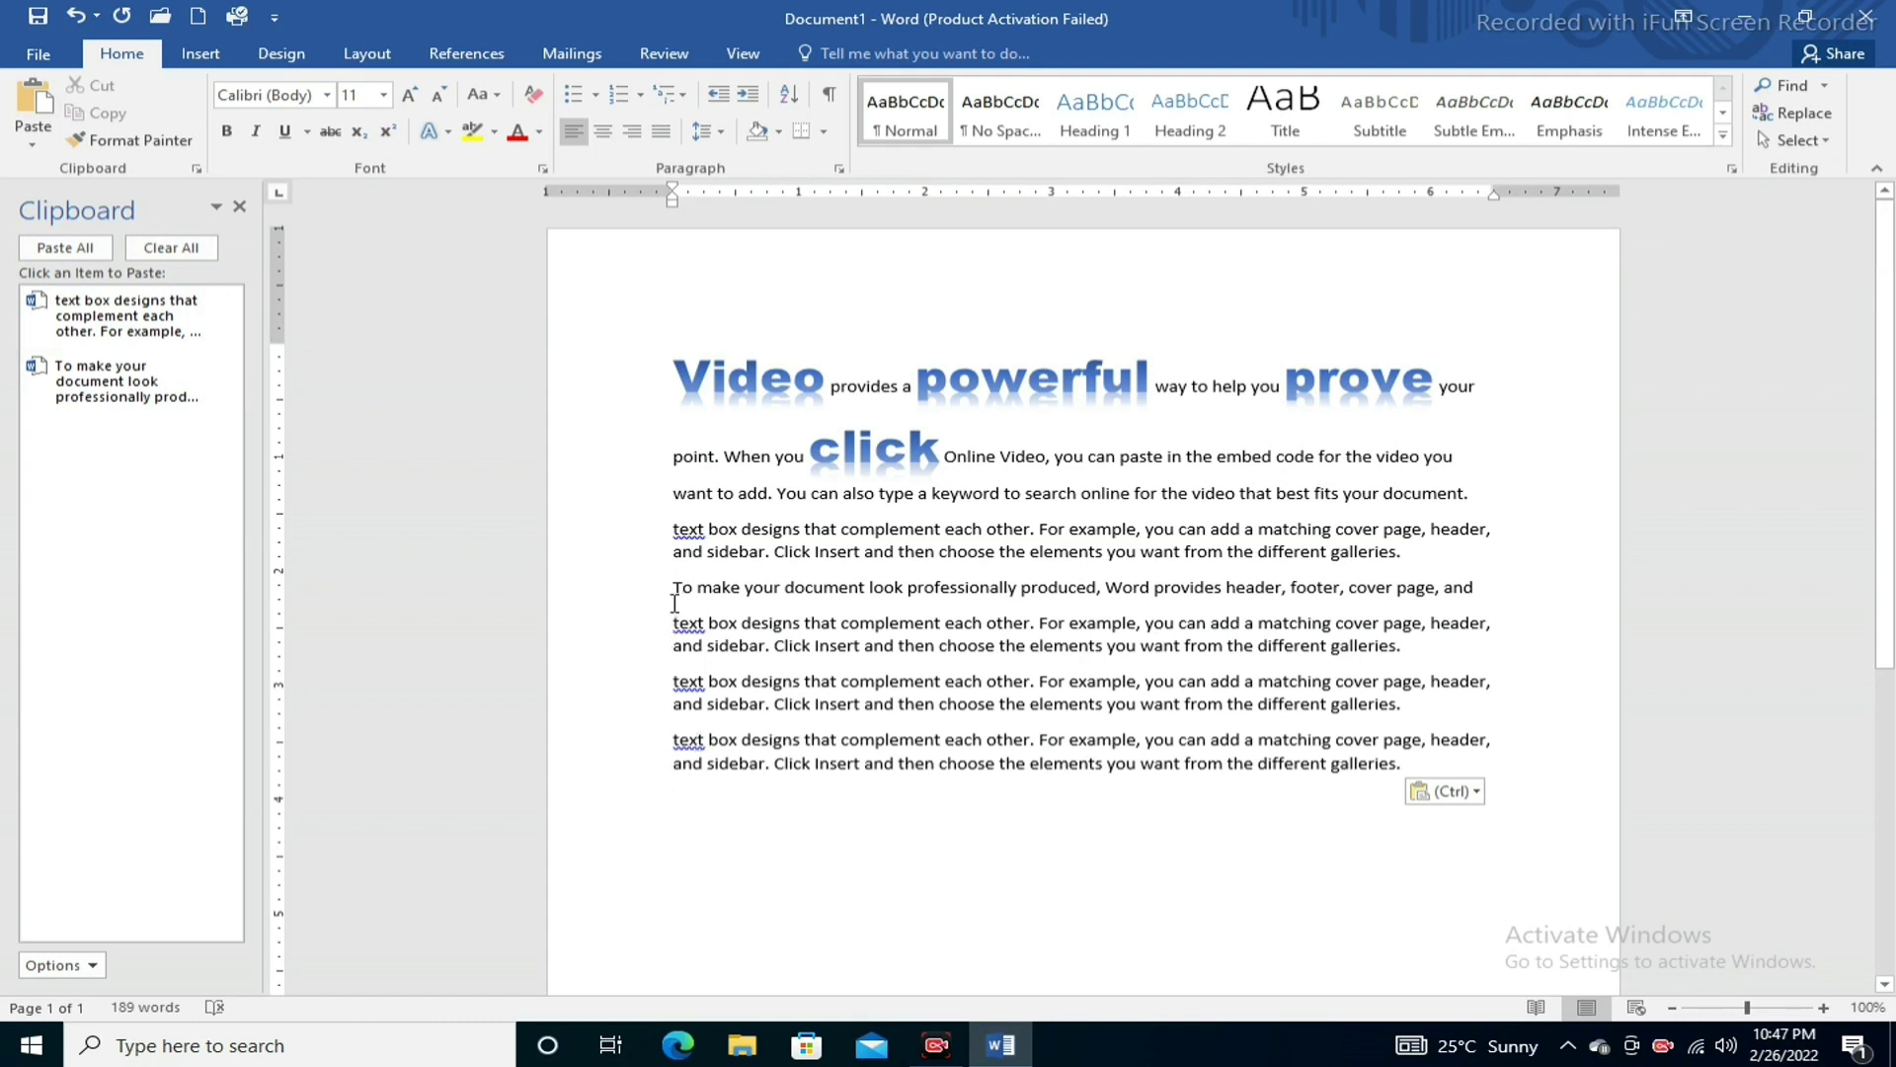
Paste the 'To make your document' clipboard item, then Paste All both items at the end
left_click(84, 400)
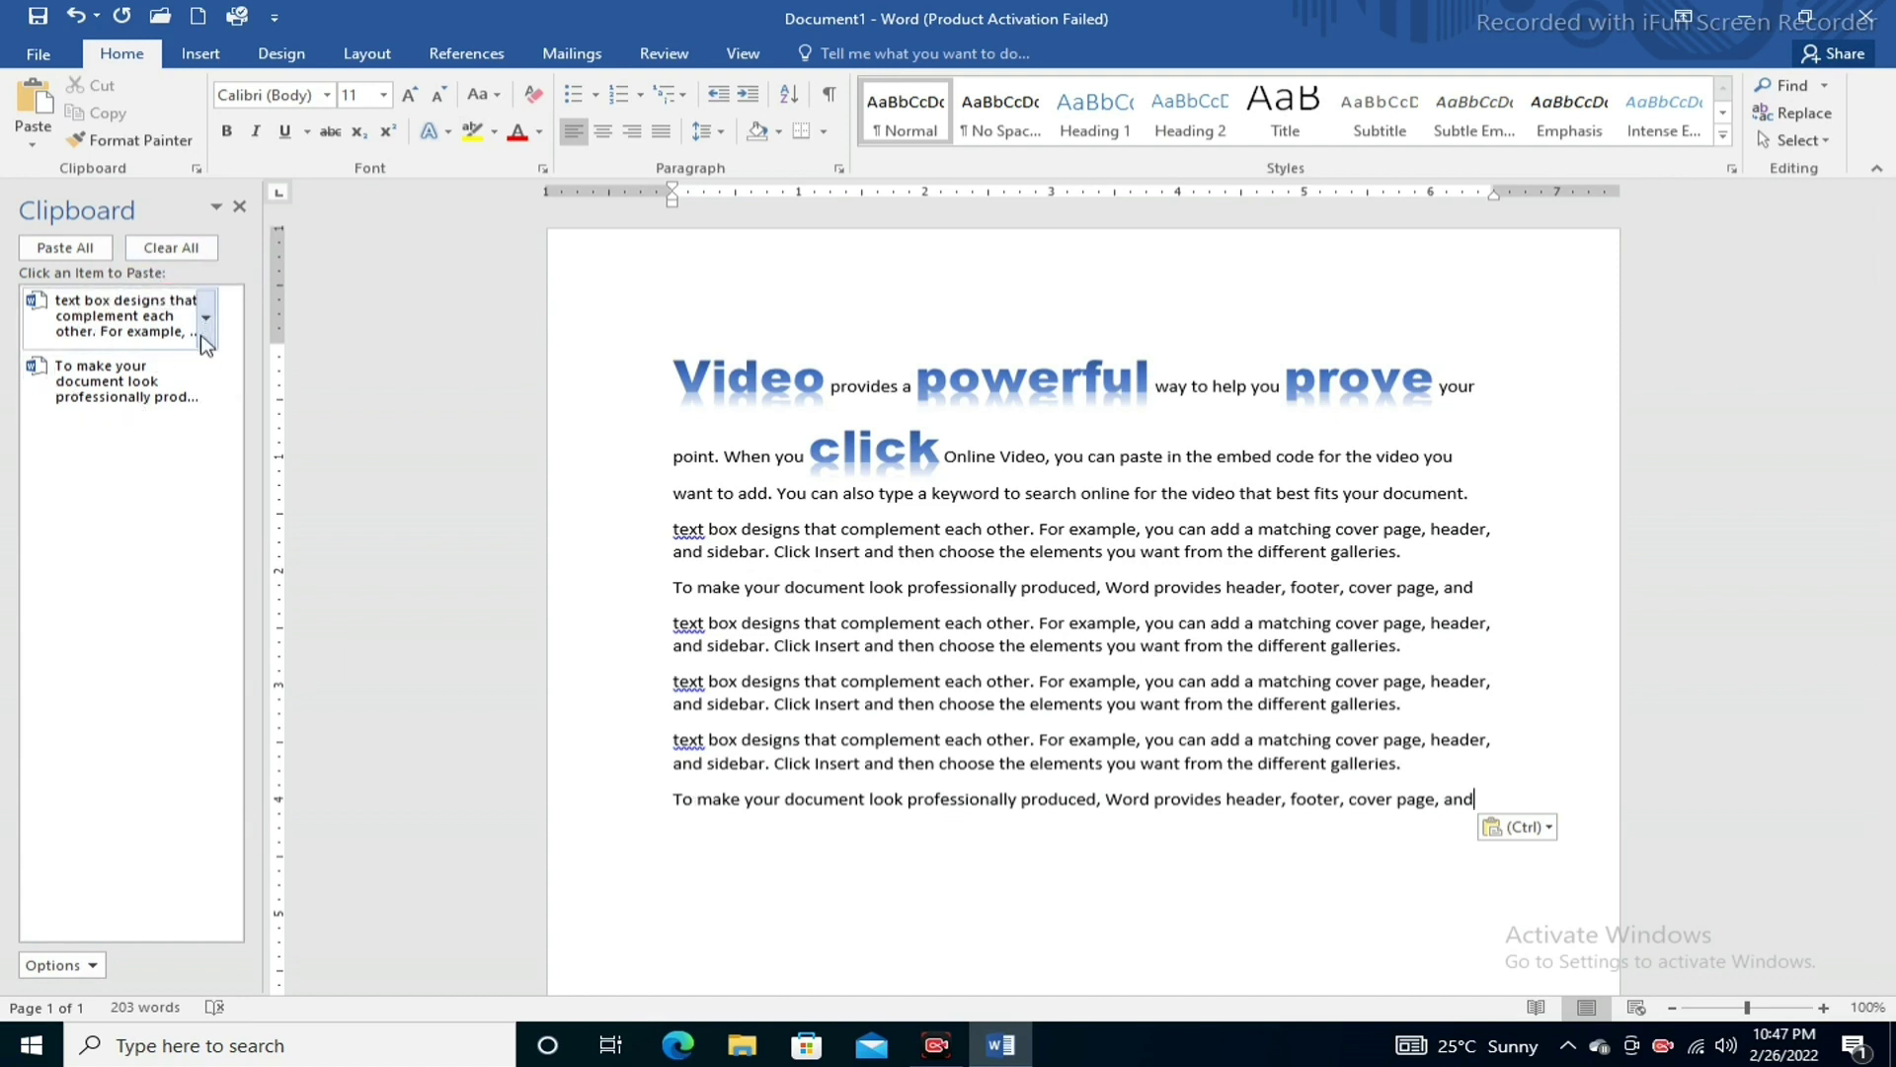
mouse_move(204, 383)
left_click(203, 405)
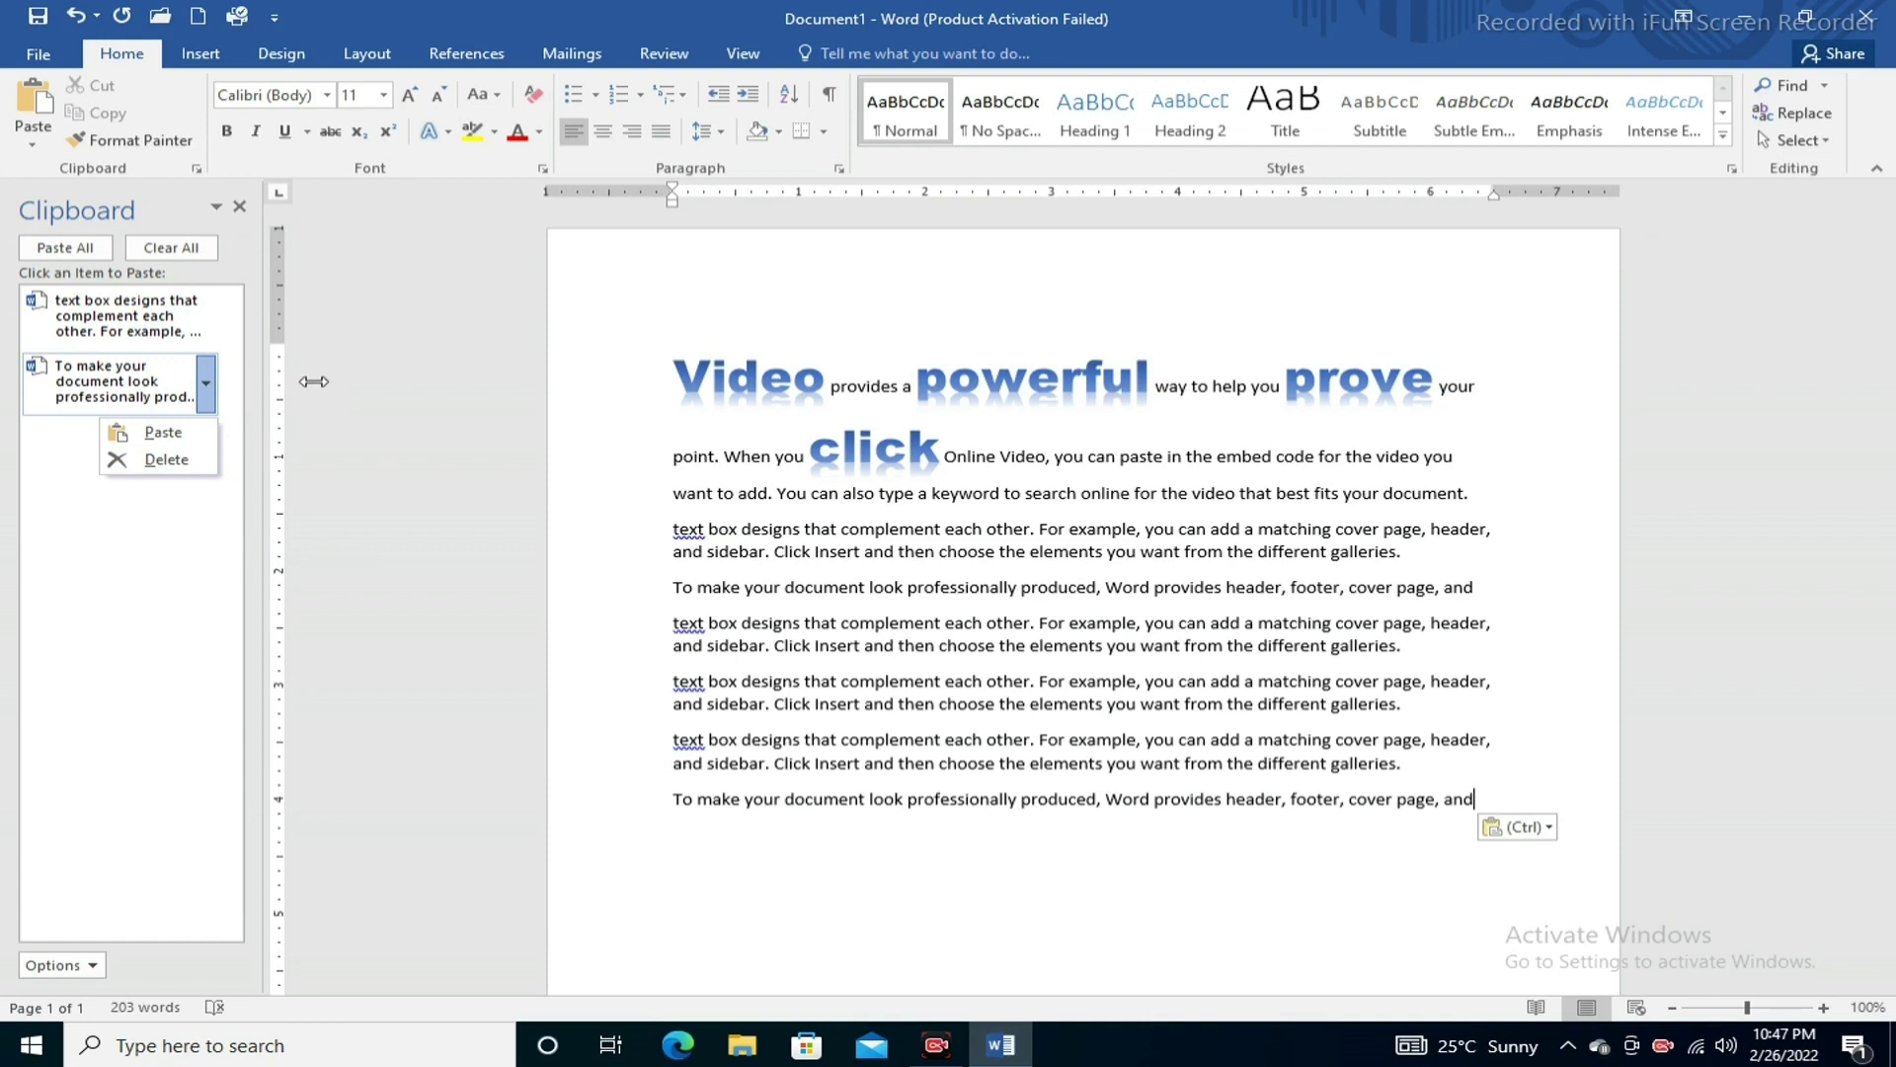
left_click(632, 378)
left_click(61, 249)
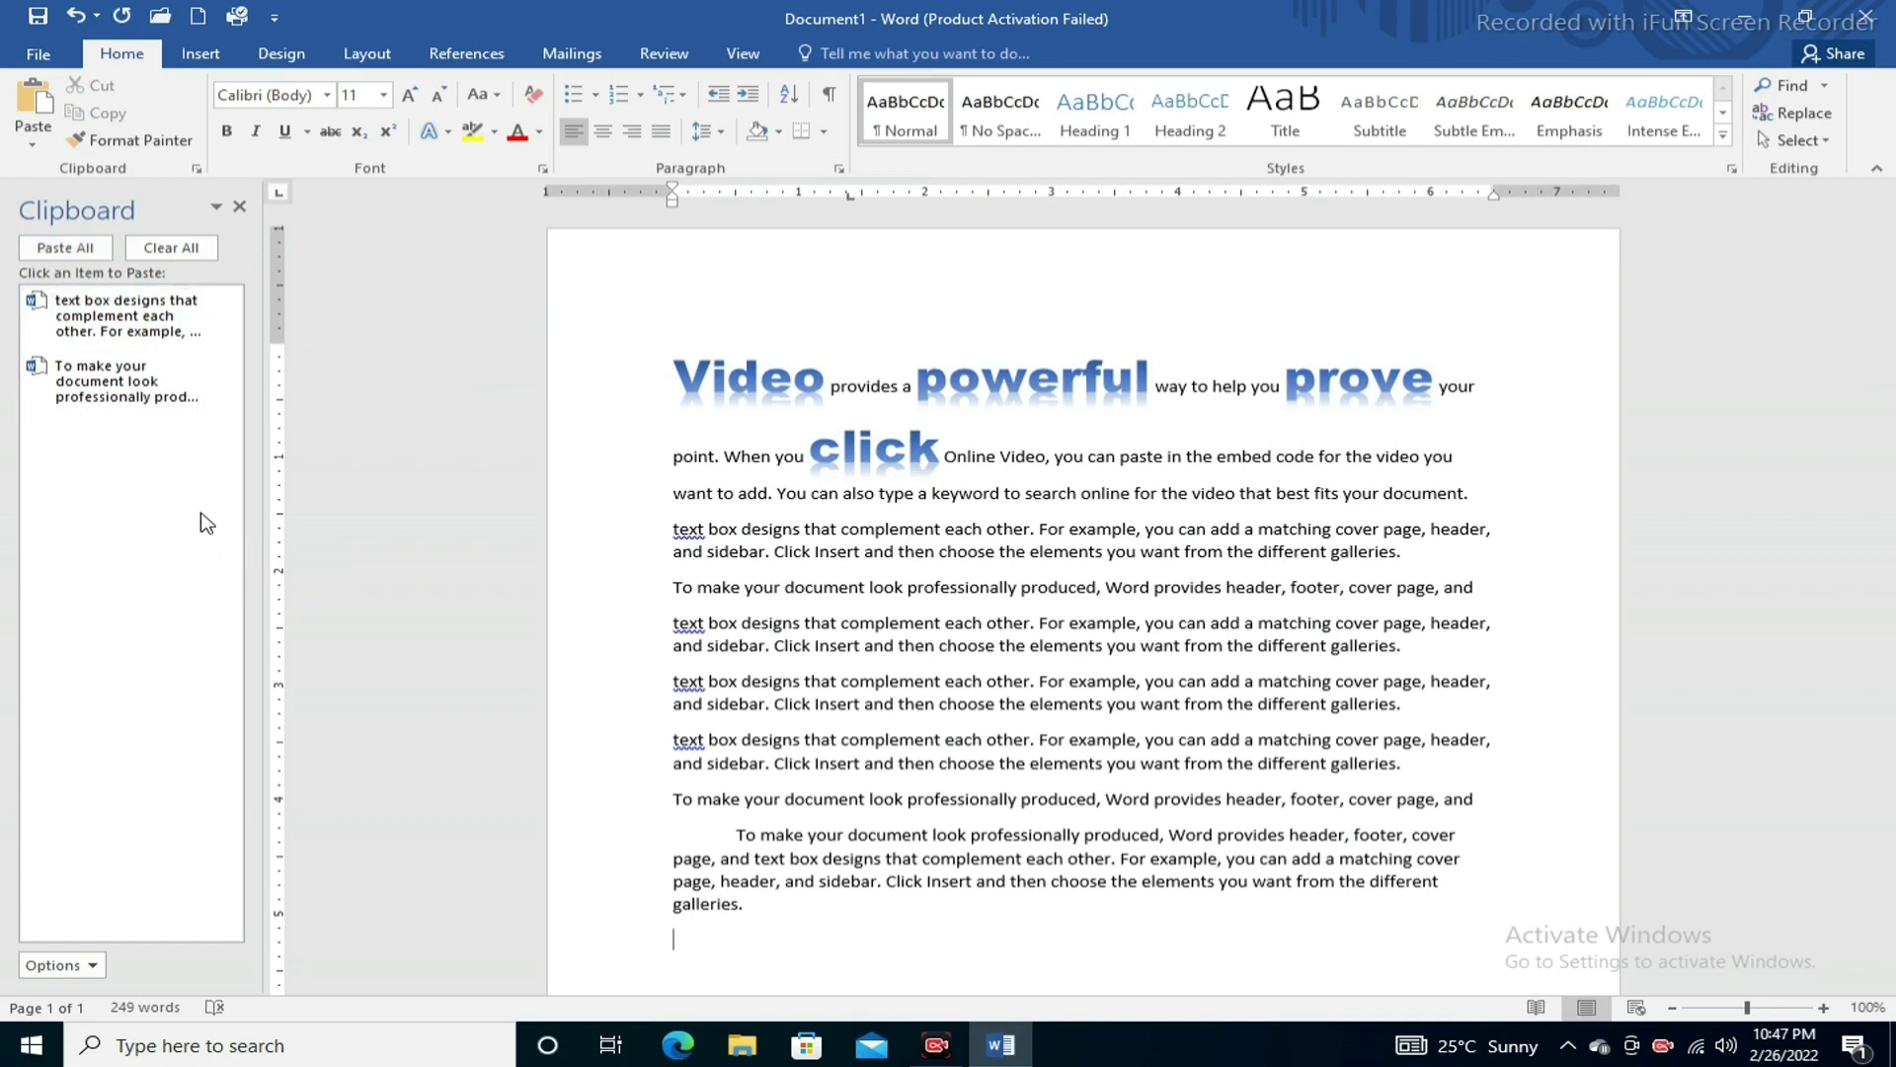
left_click(96, 970)
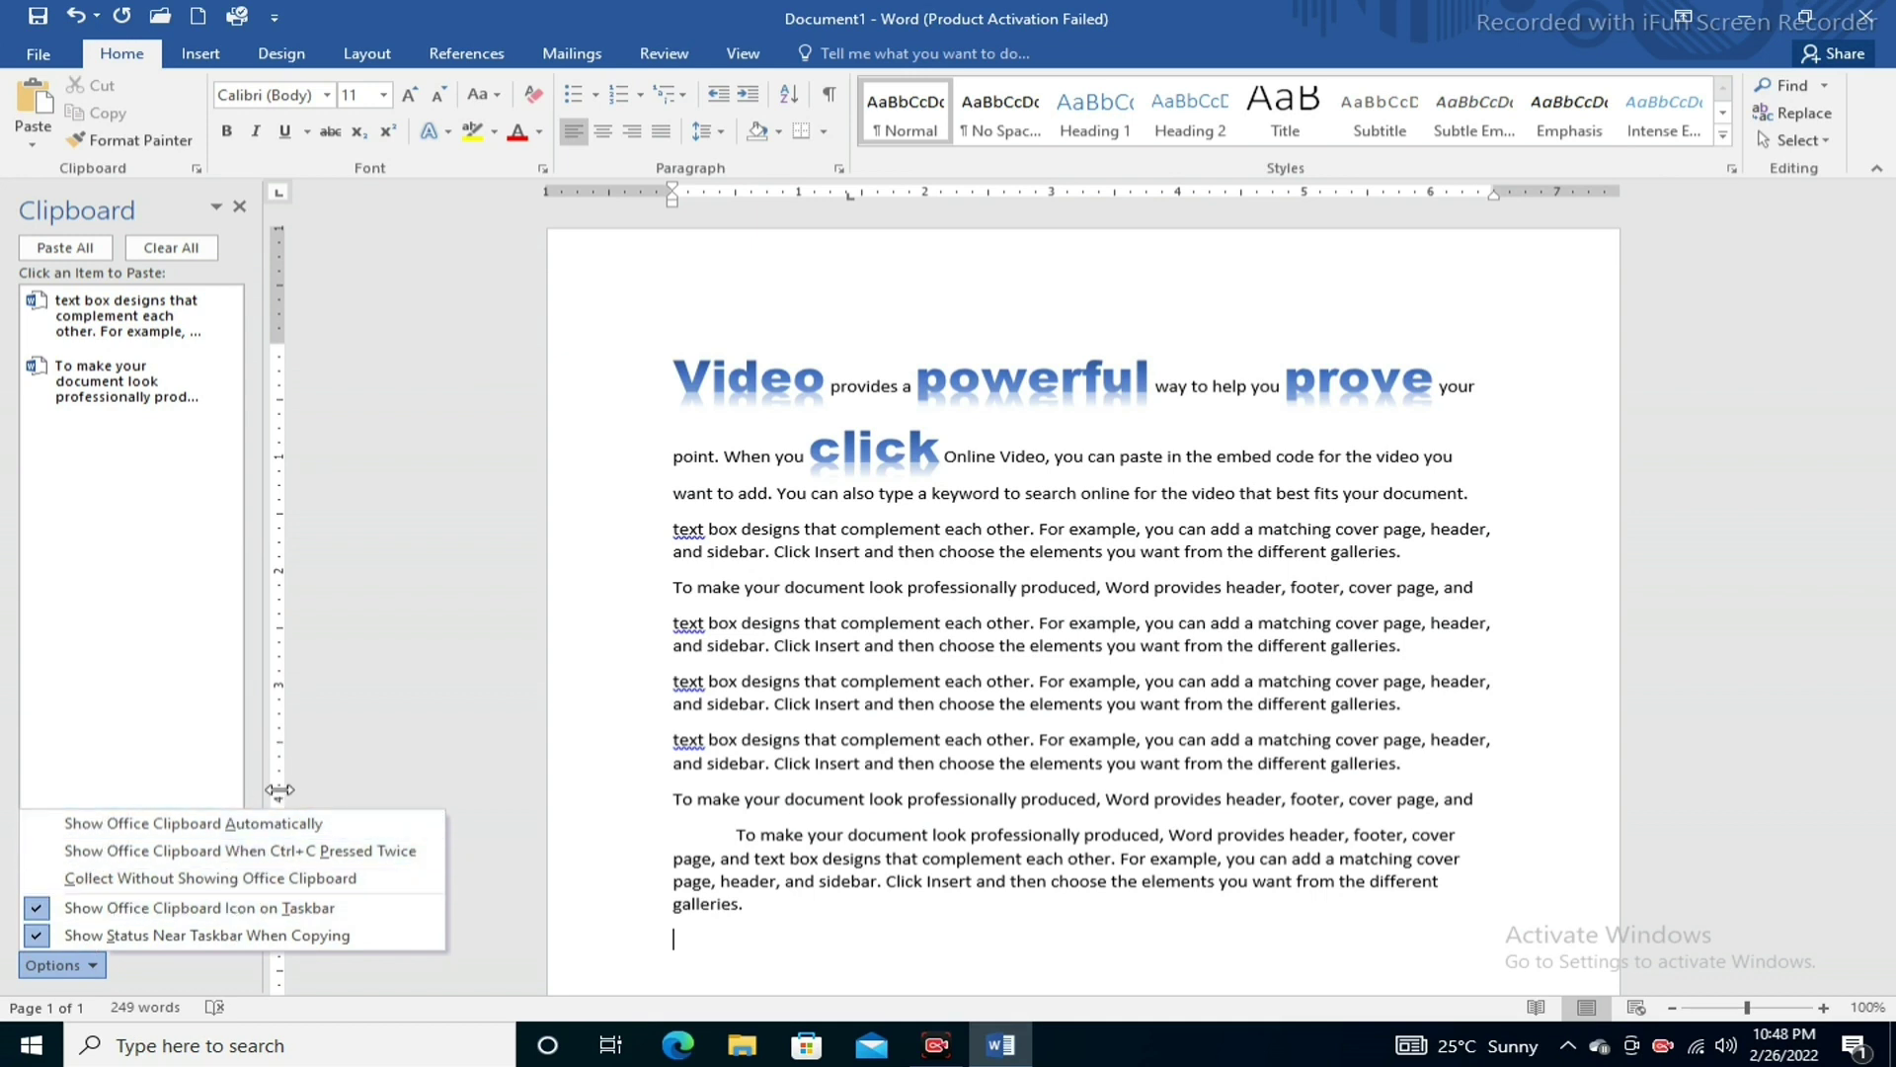
Paste Special the clipboard text at the document end as a Microsoft Word Document Object
left_click(367, 679)
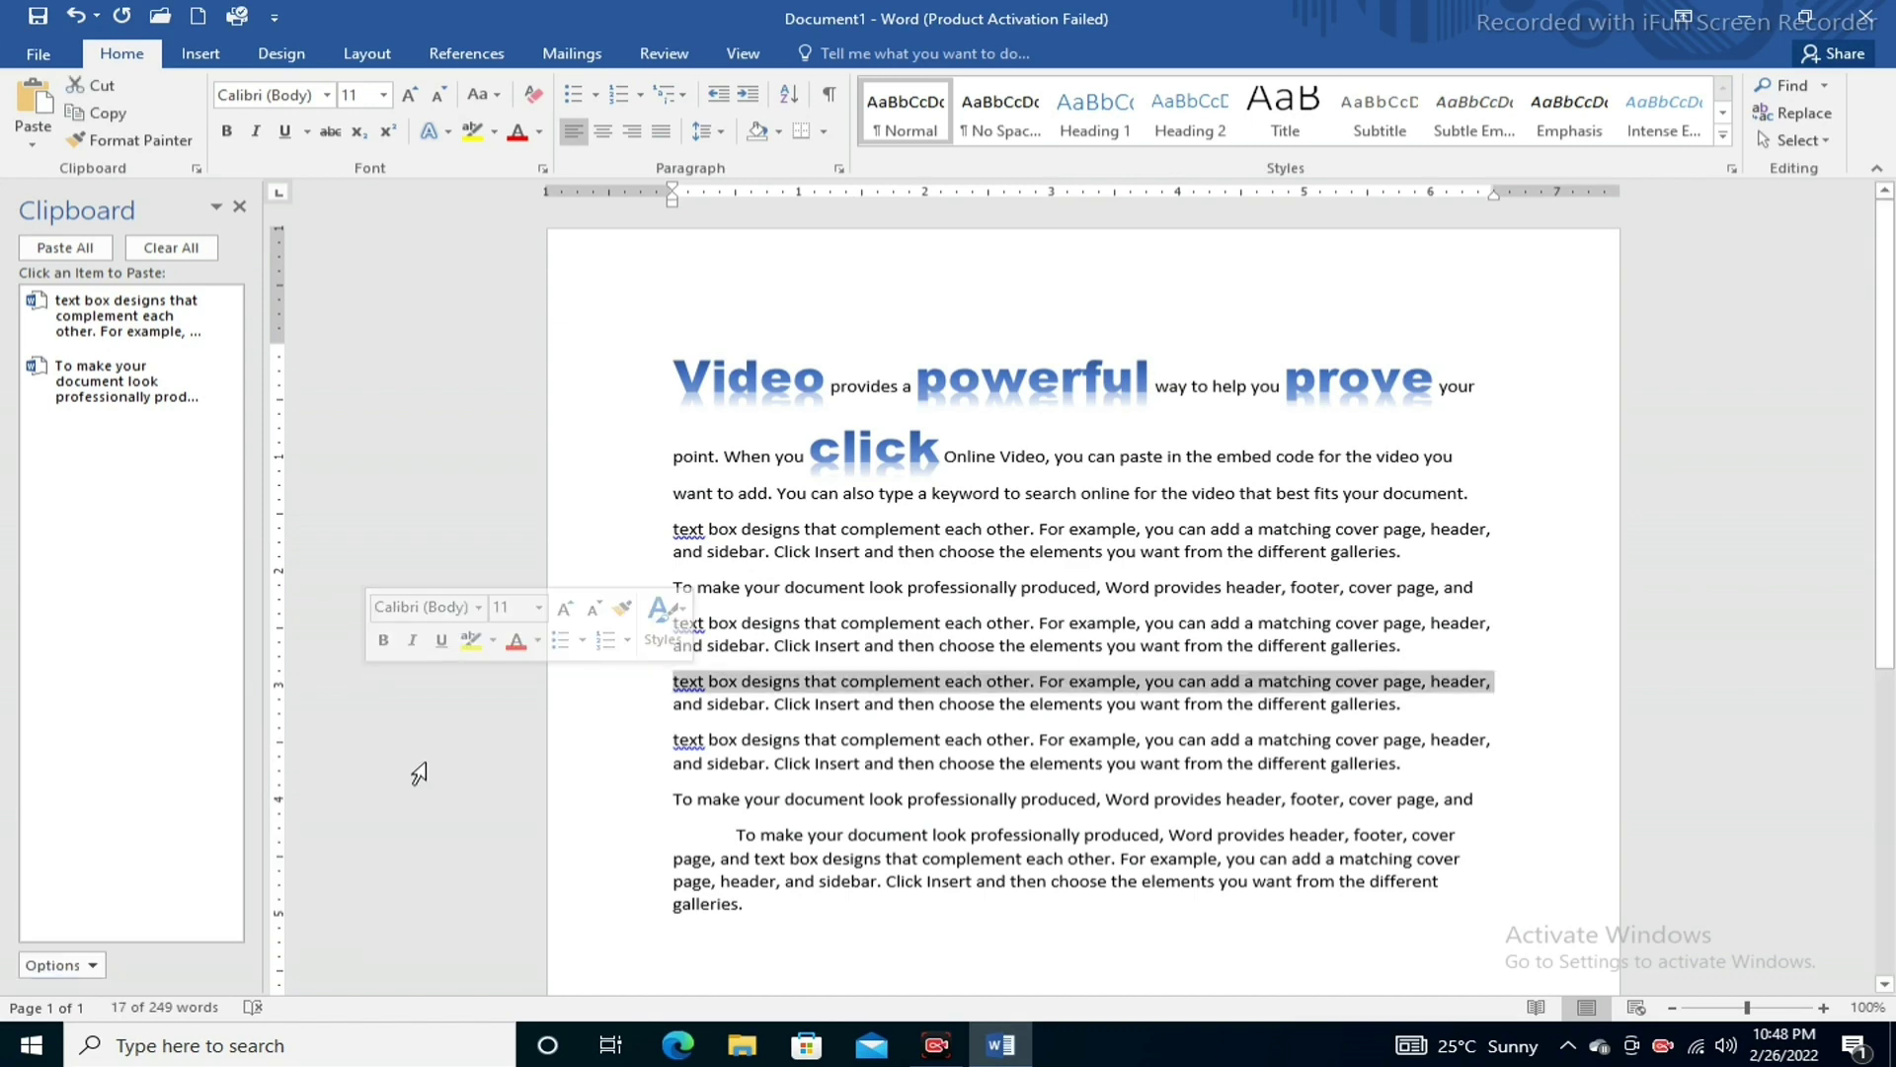
left_click(434, 800)
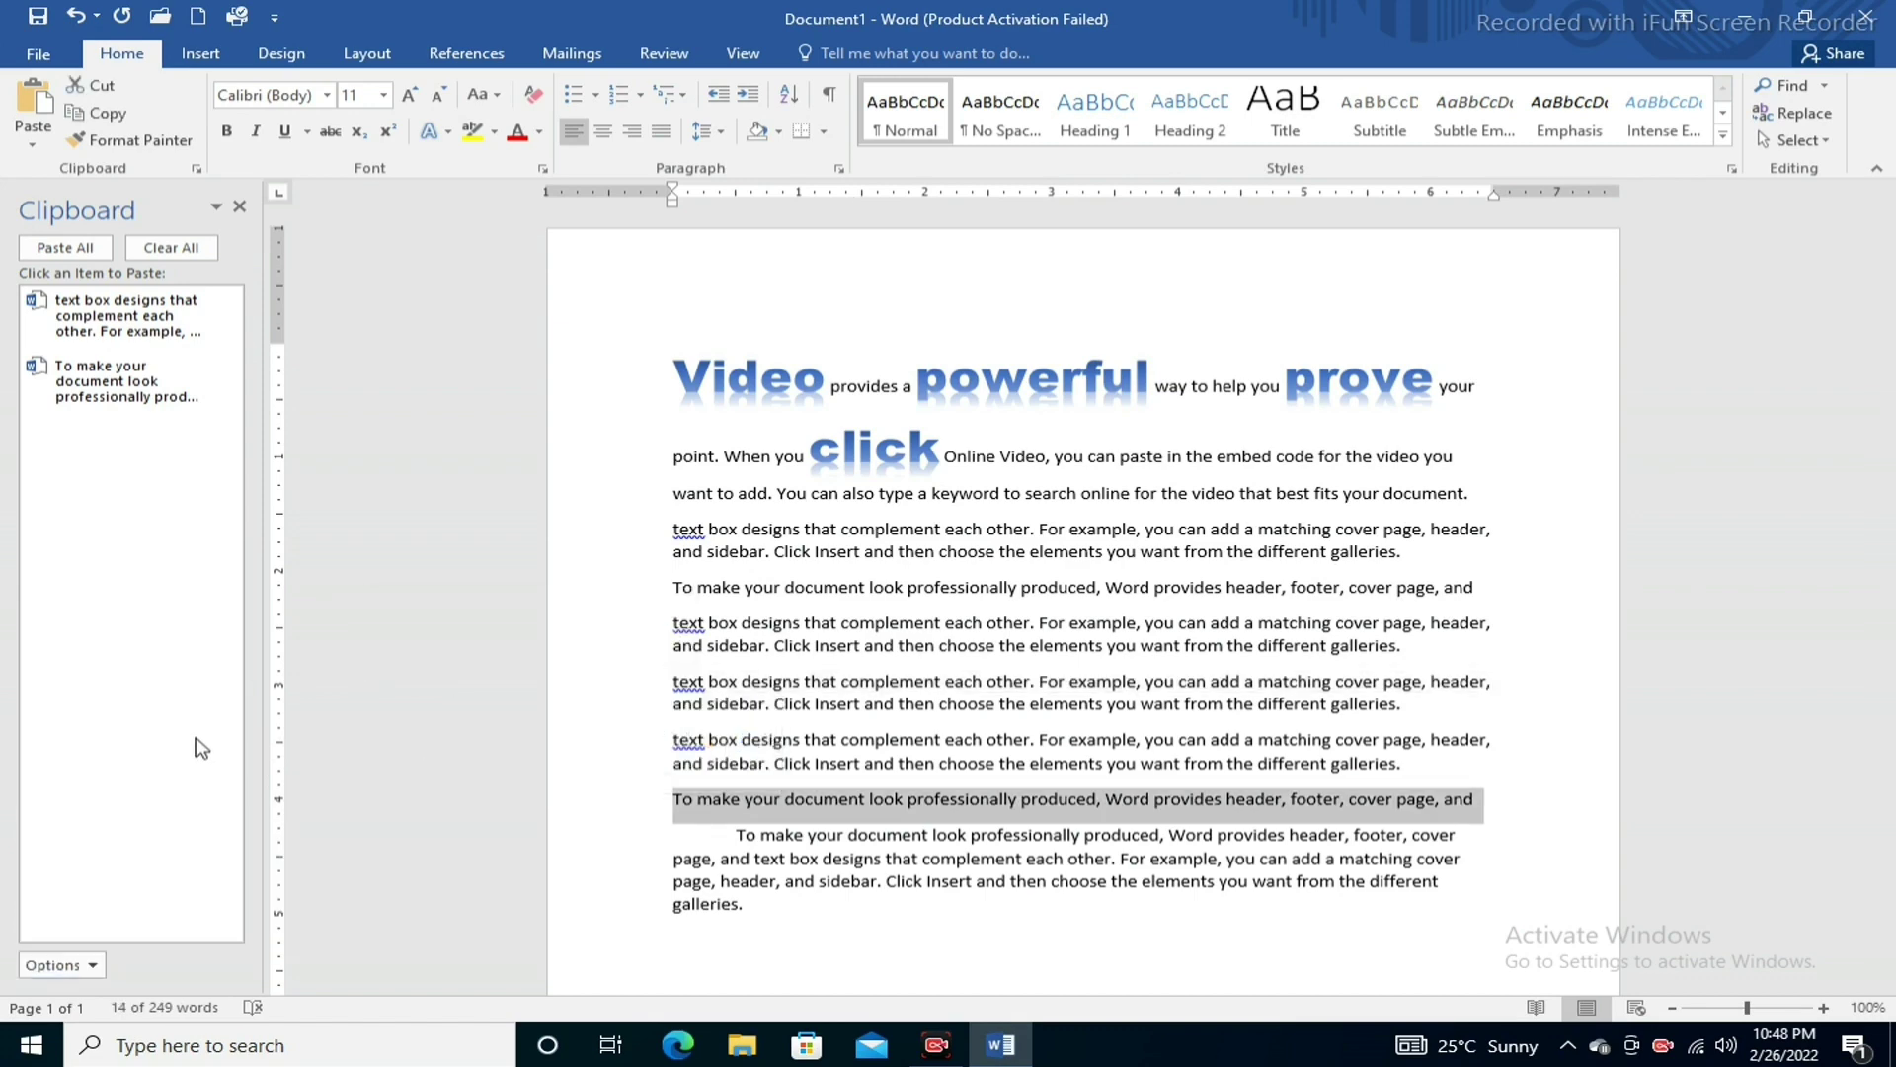
left_click(897, 988)
scroll(681, 939, "down", 1)
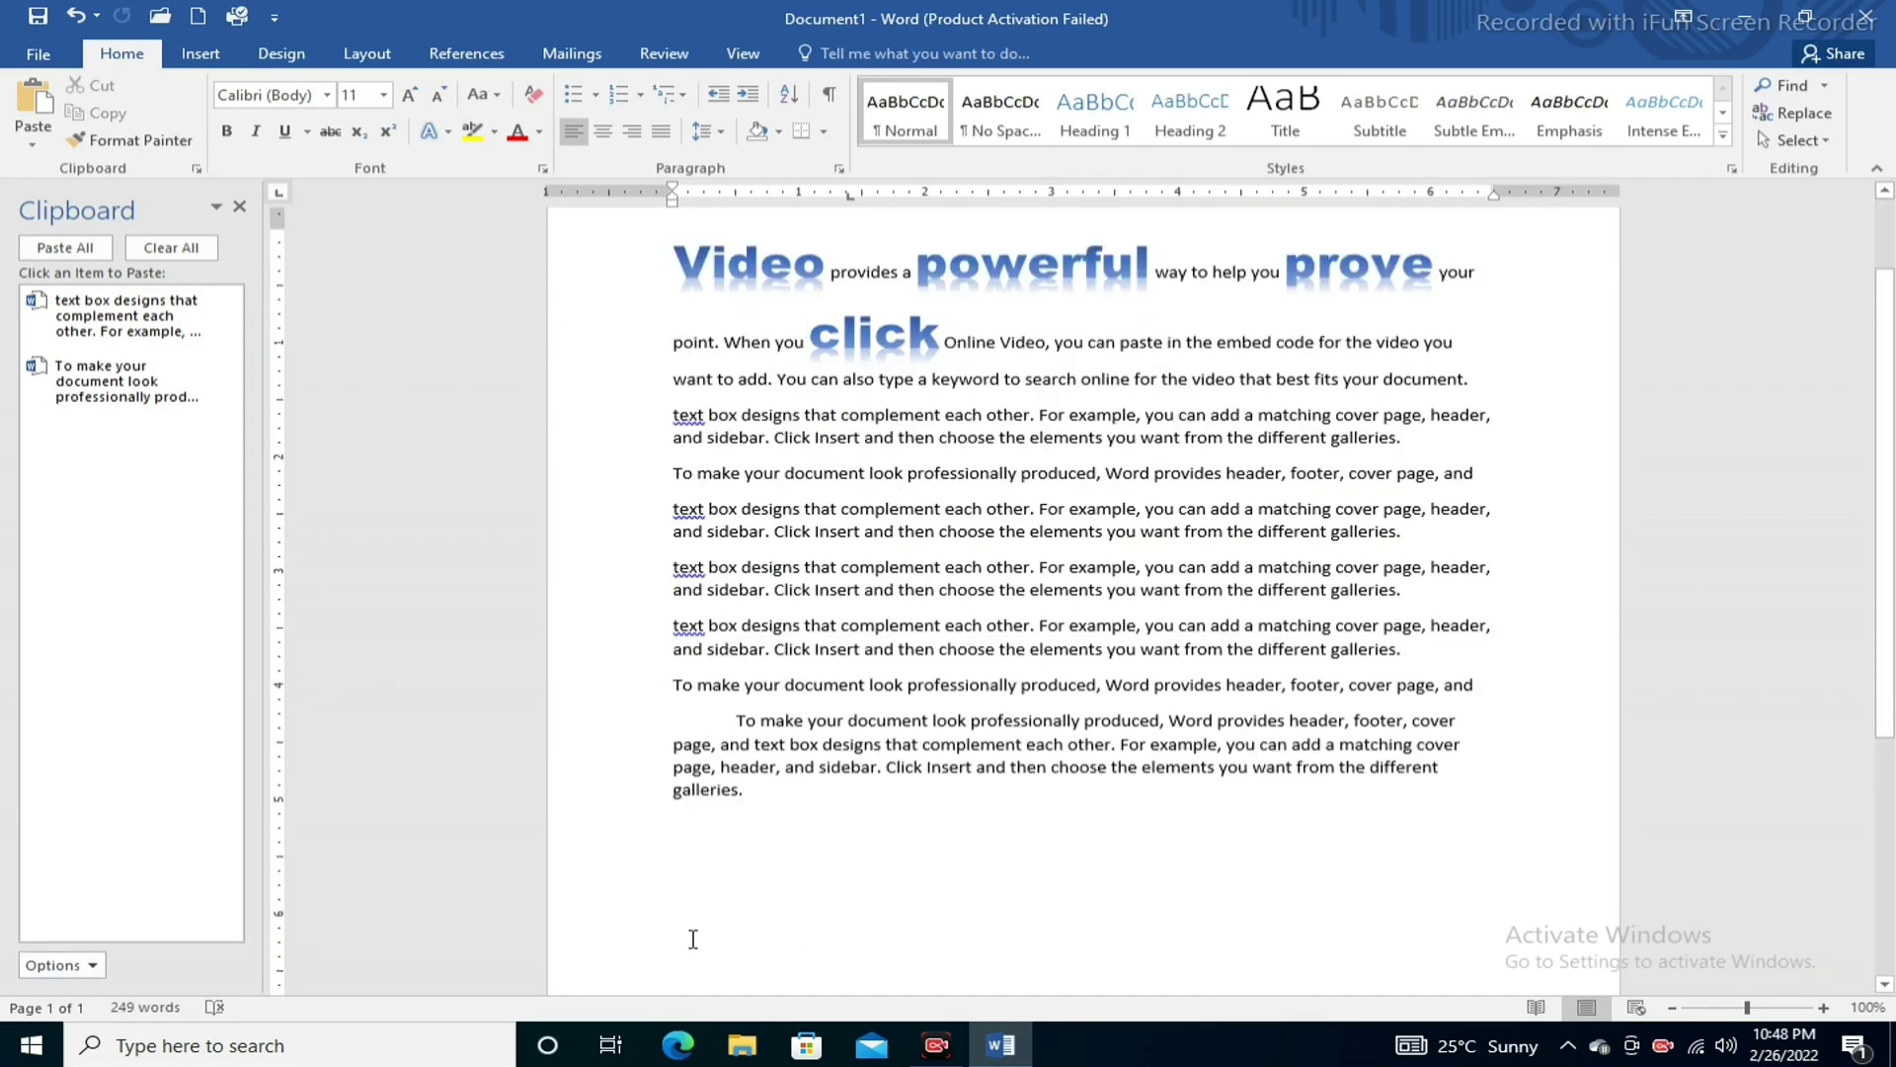
scroll(694, 940, "down", 1)
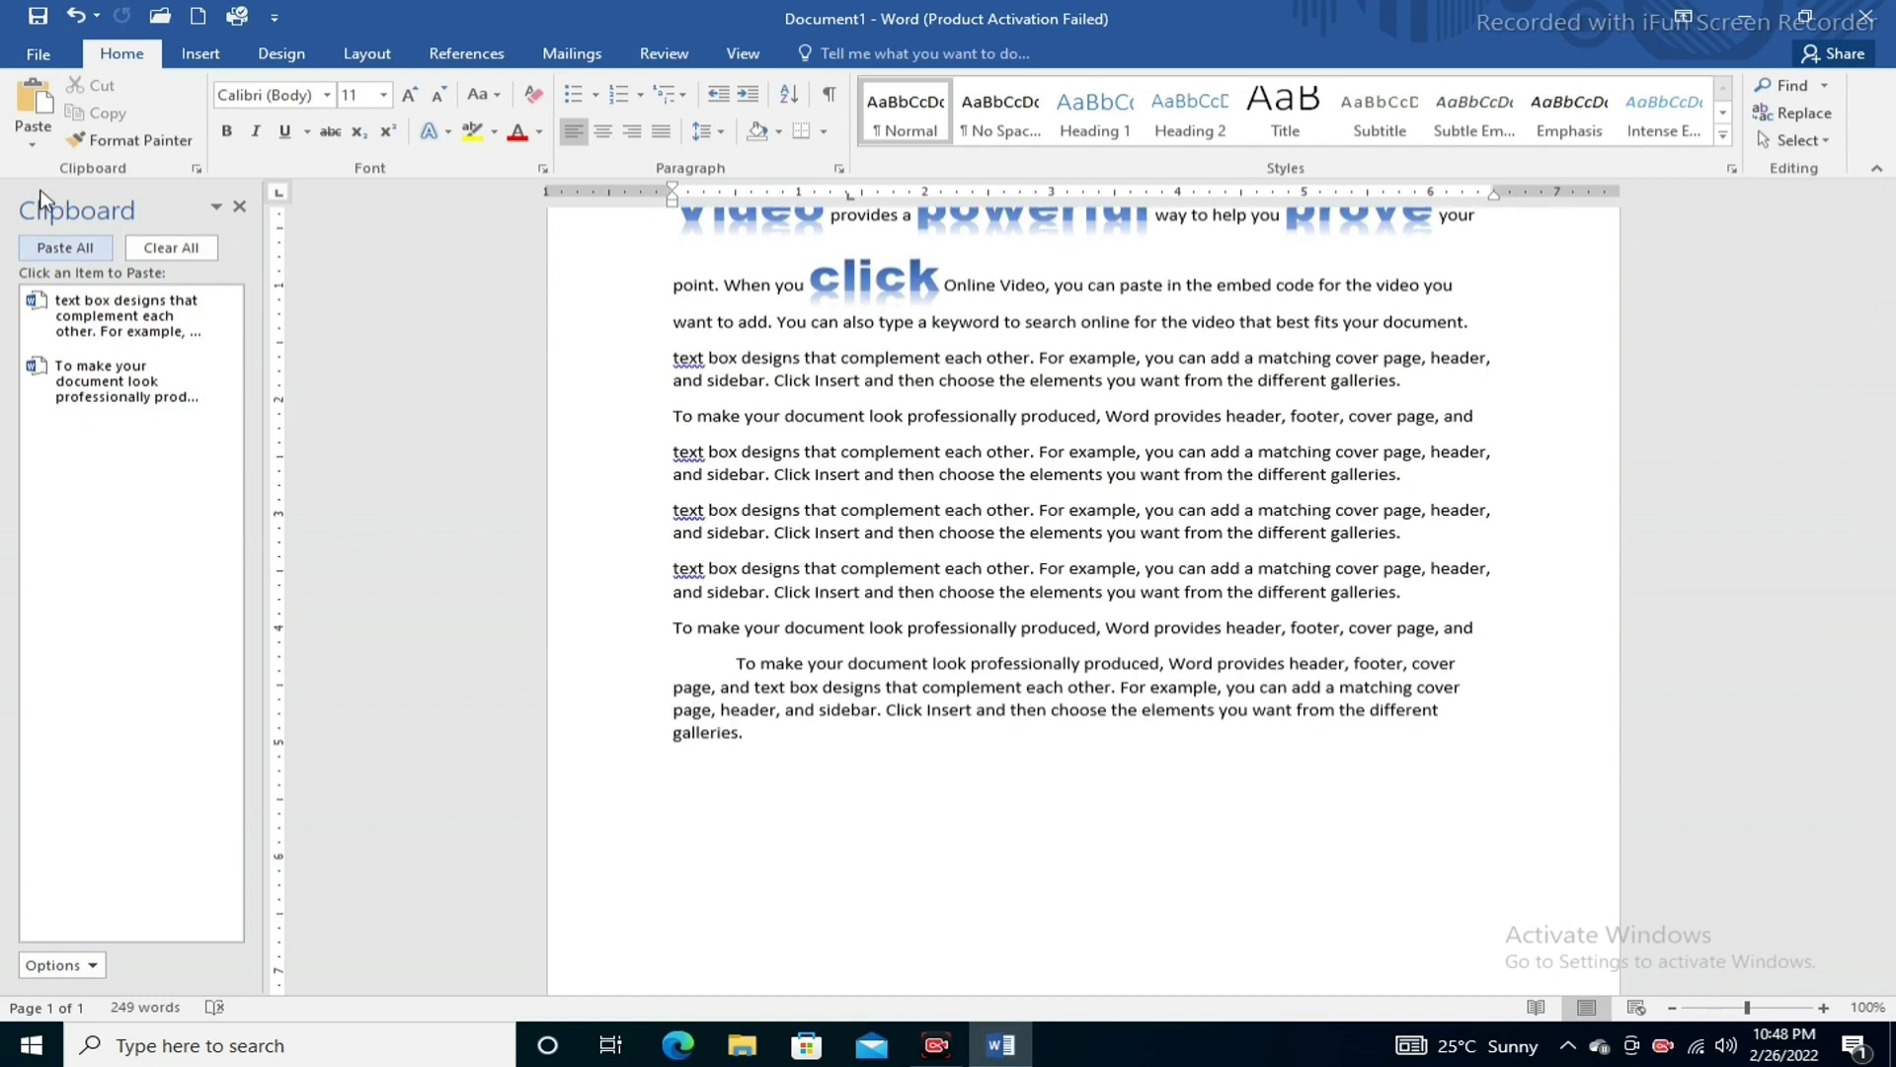
left_click(34, 146)
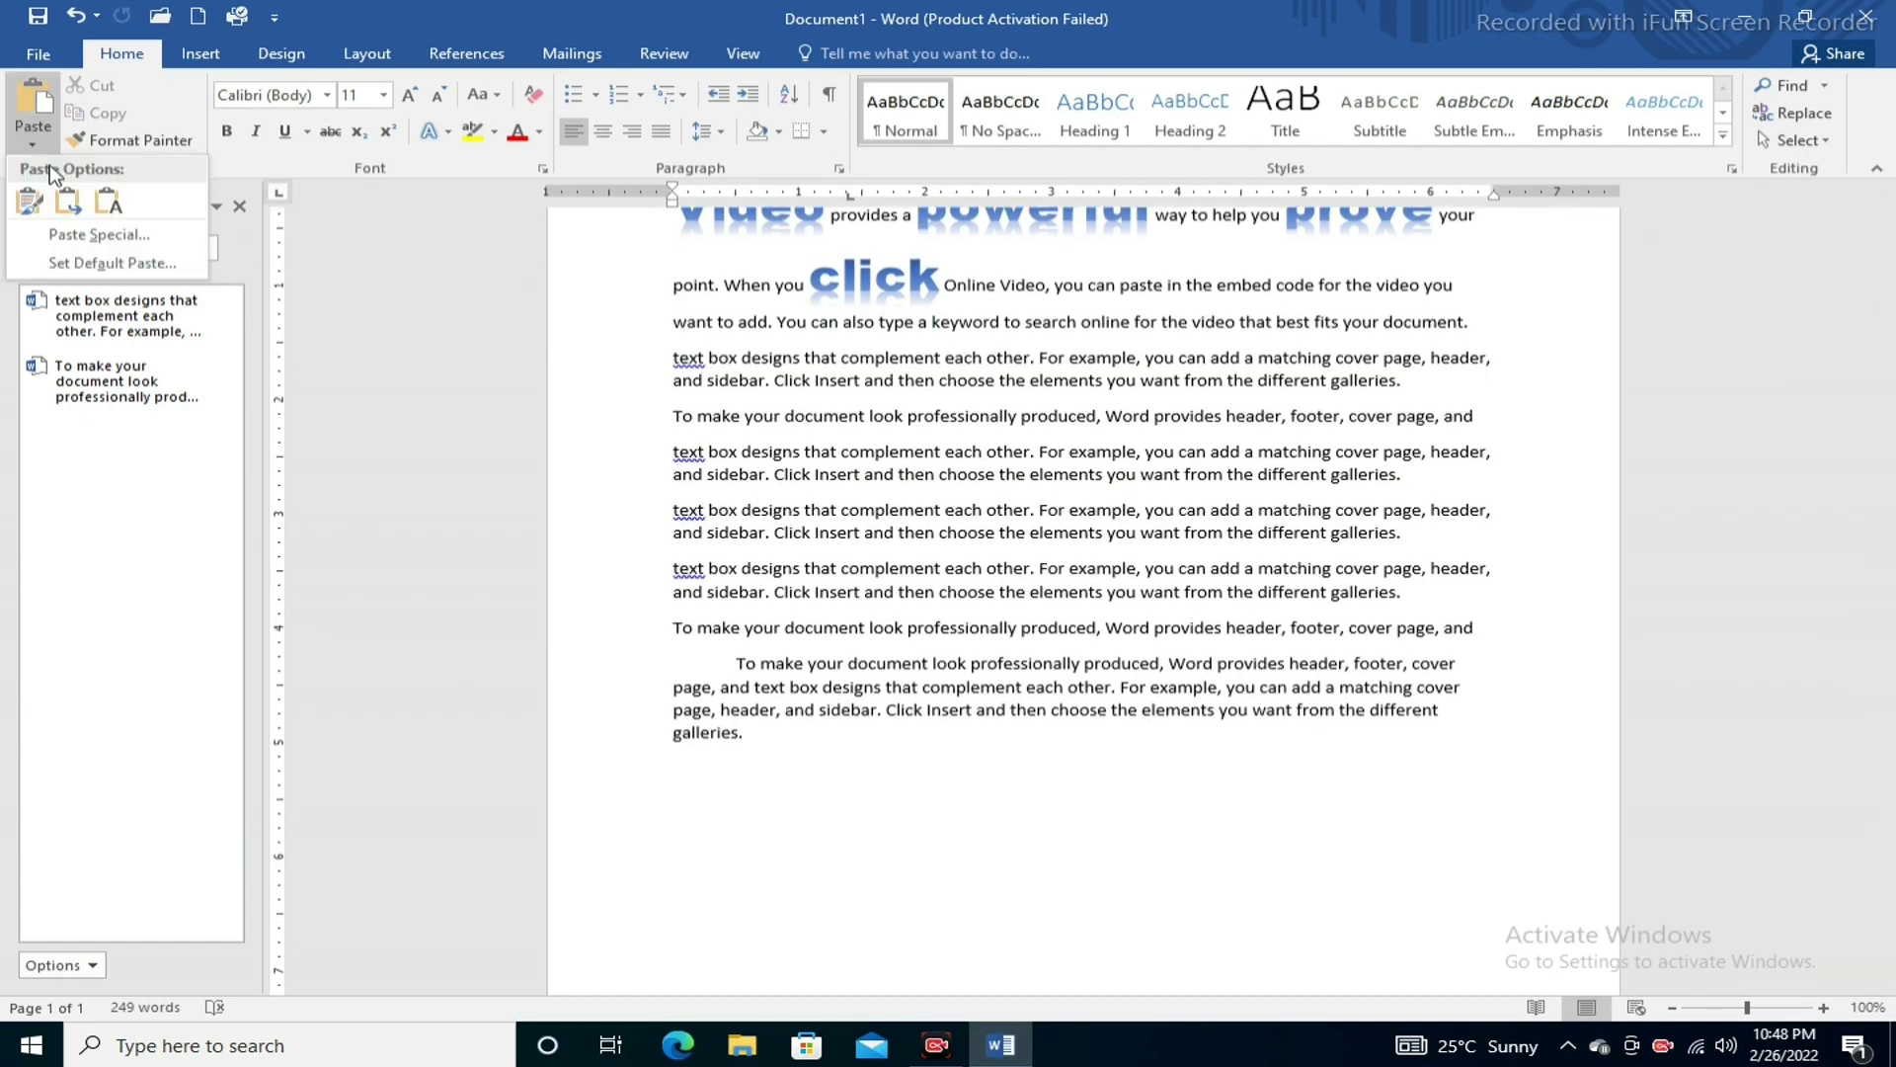
left_click(69, 235)
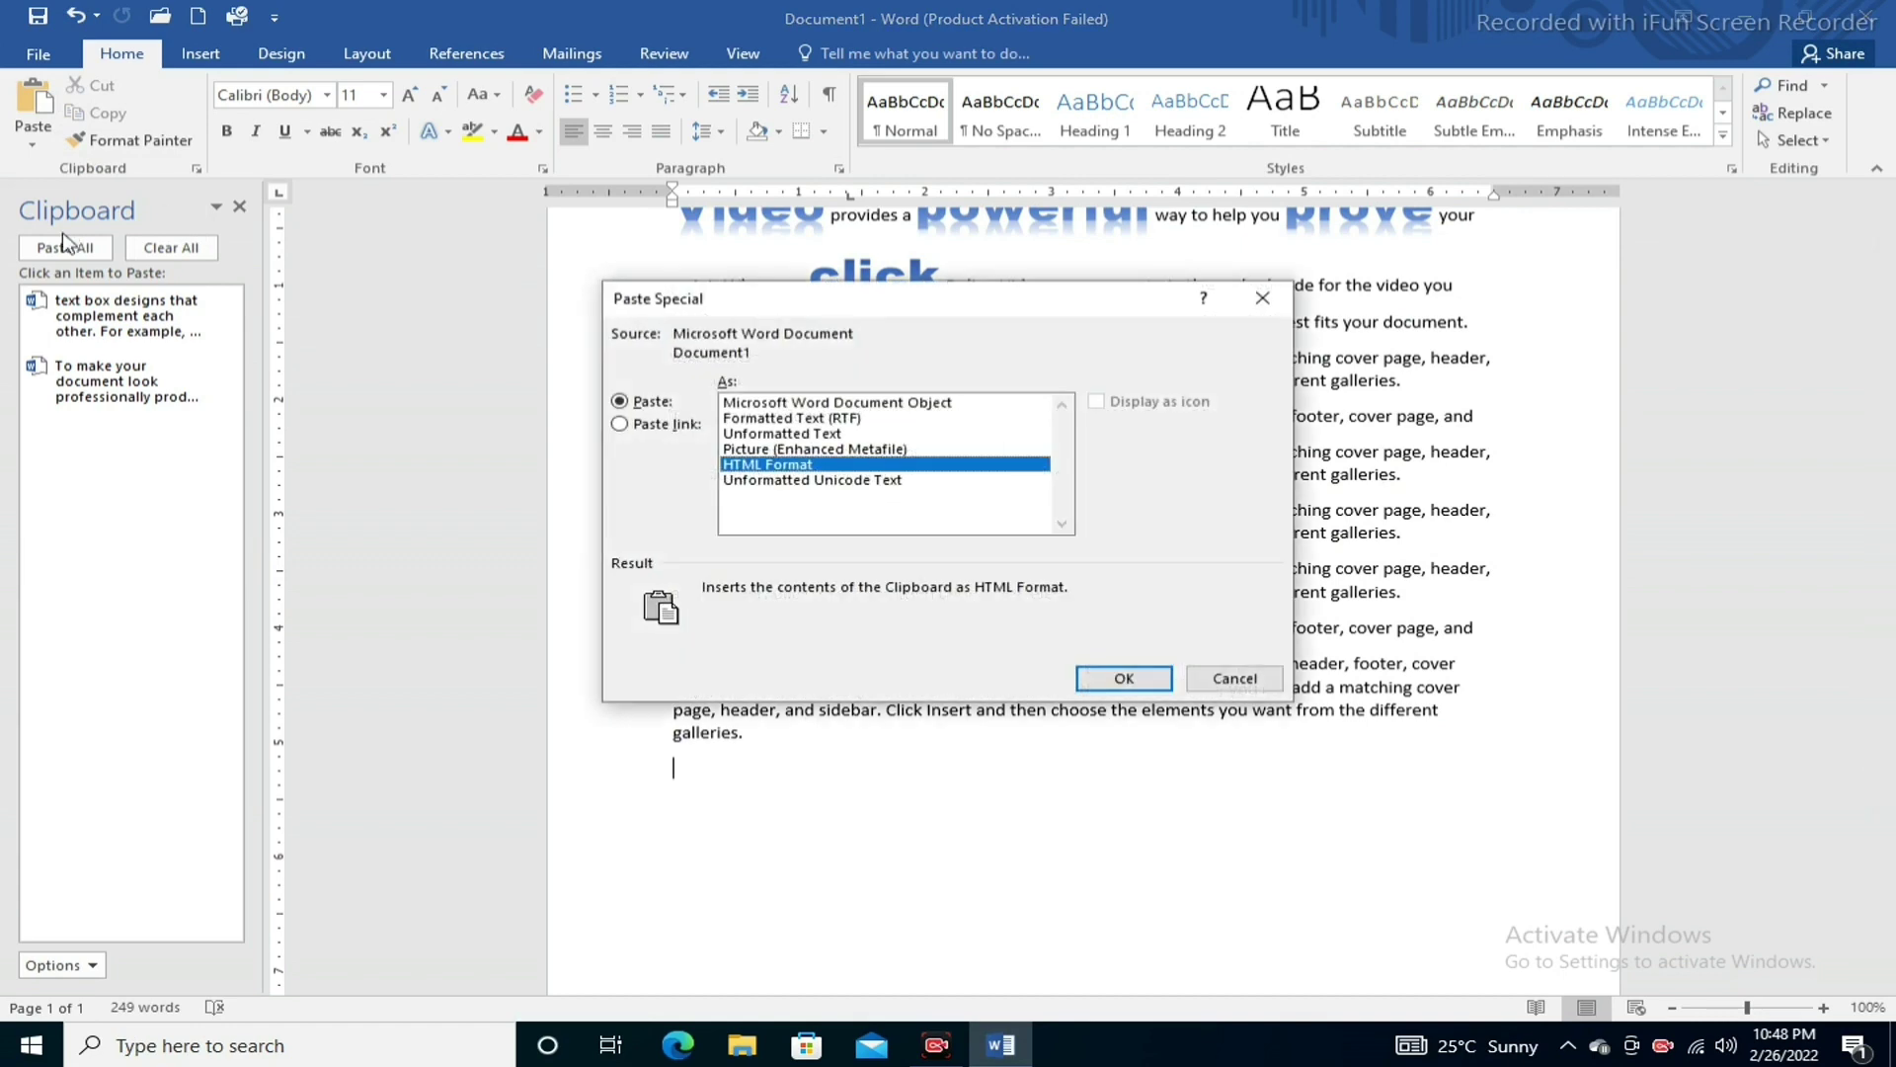
left_click(876, 403)
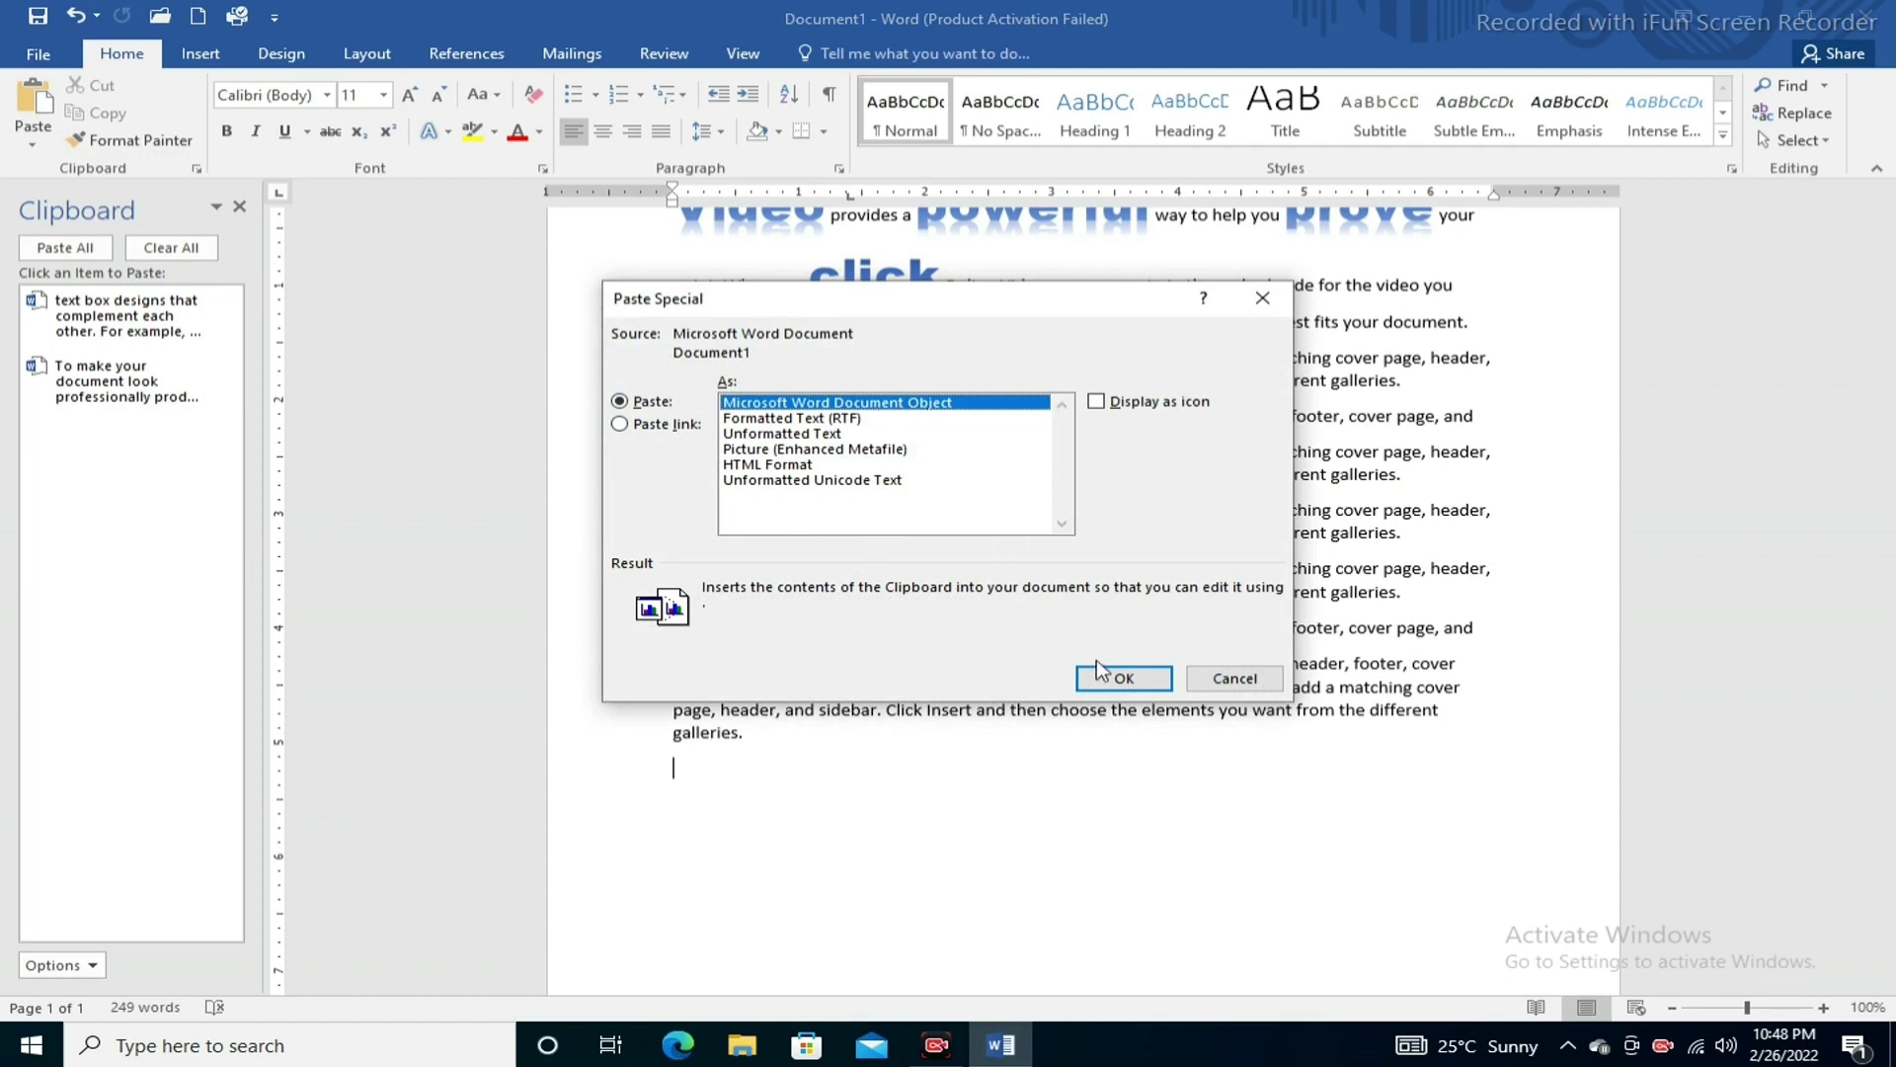
left_click(1123, 679)
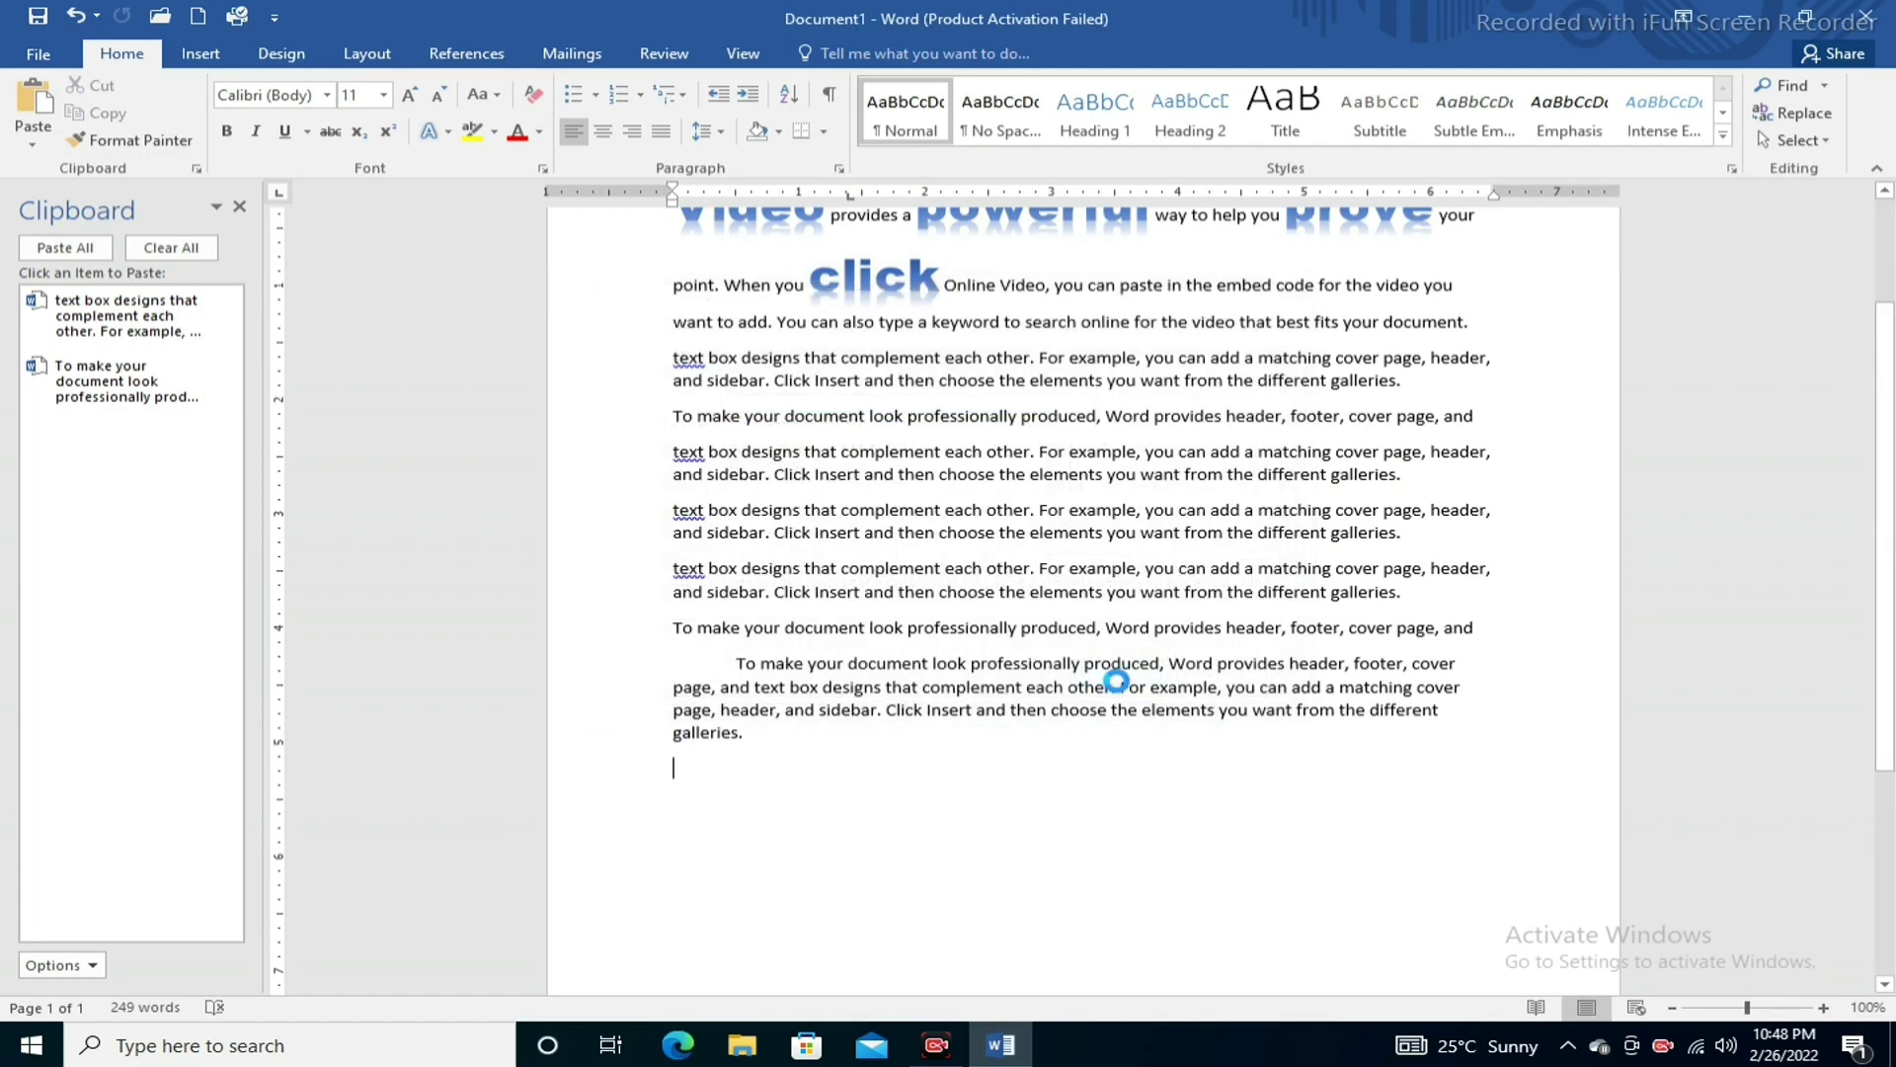
left_click(1041, 768)
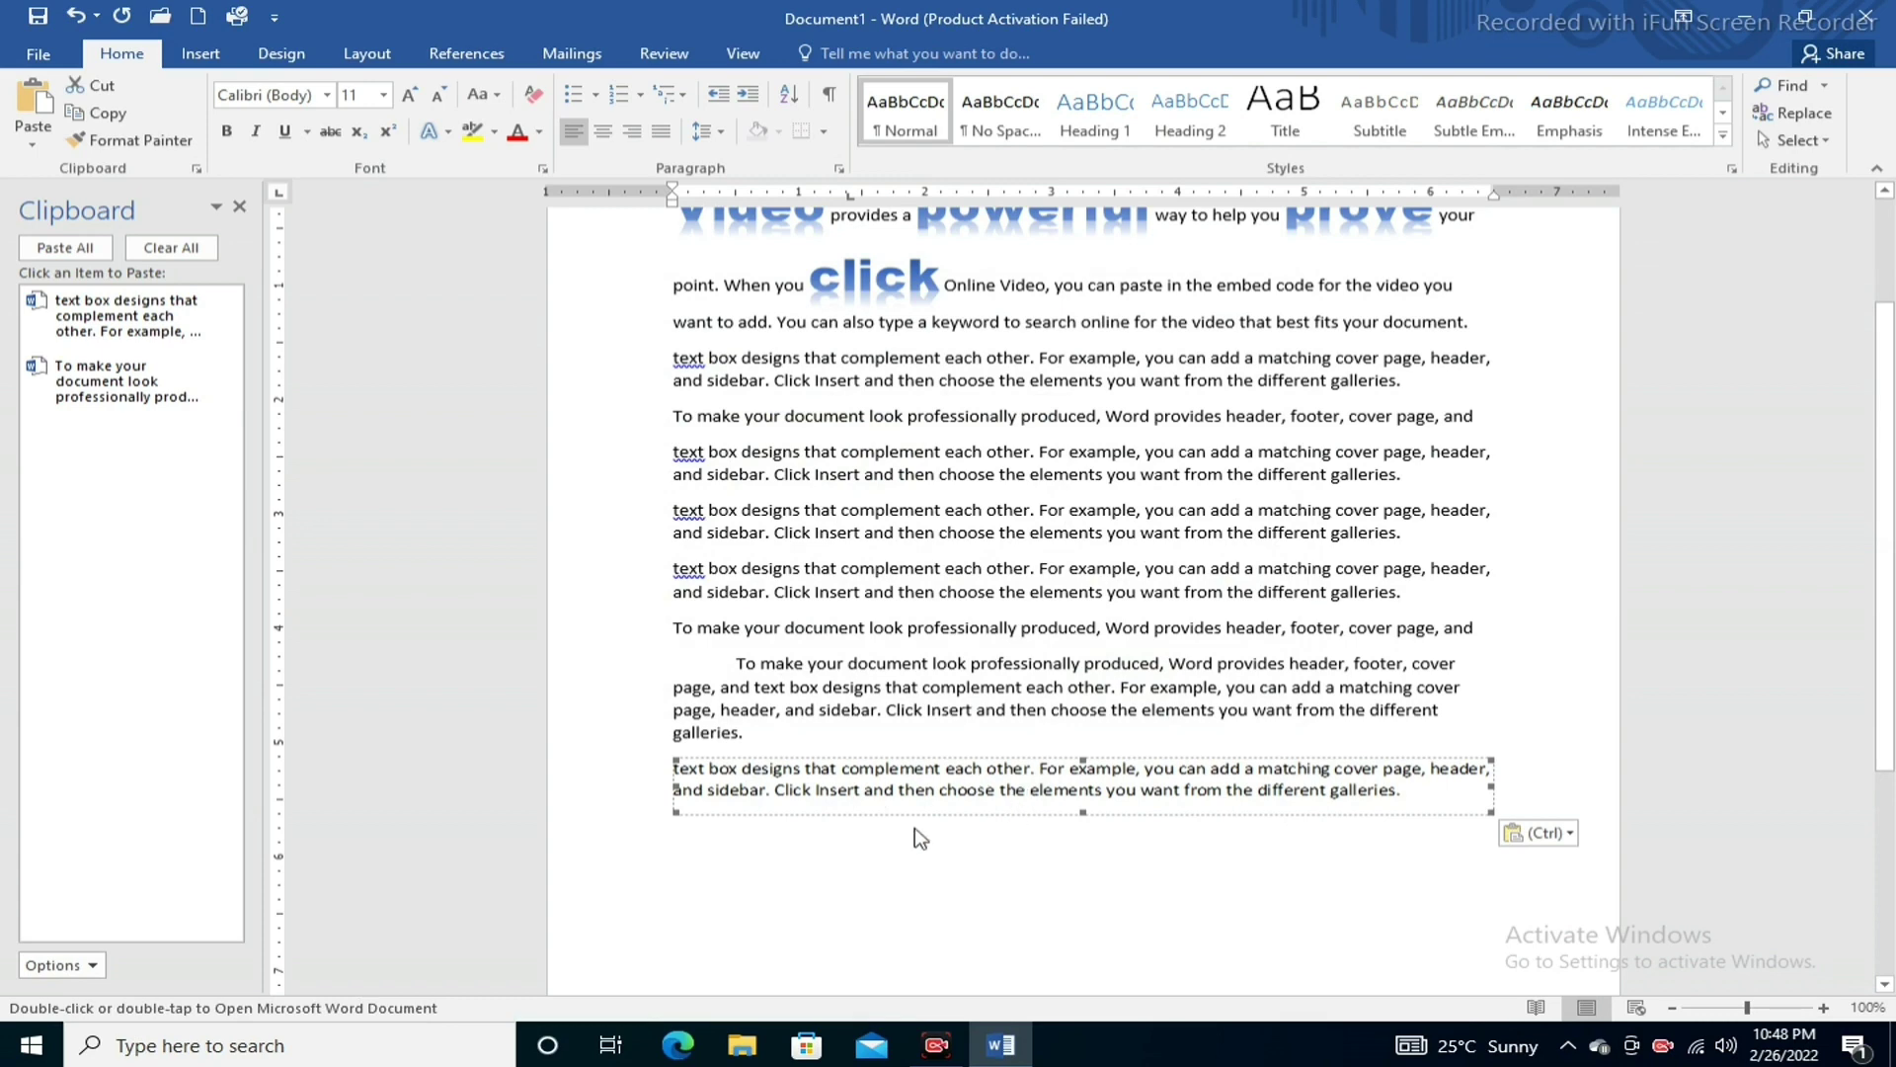
Reopen Paste Special and cancel without pasting
left_click(41, 155)
left_click(60, 225)
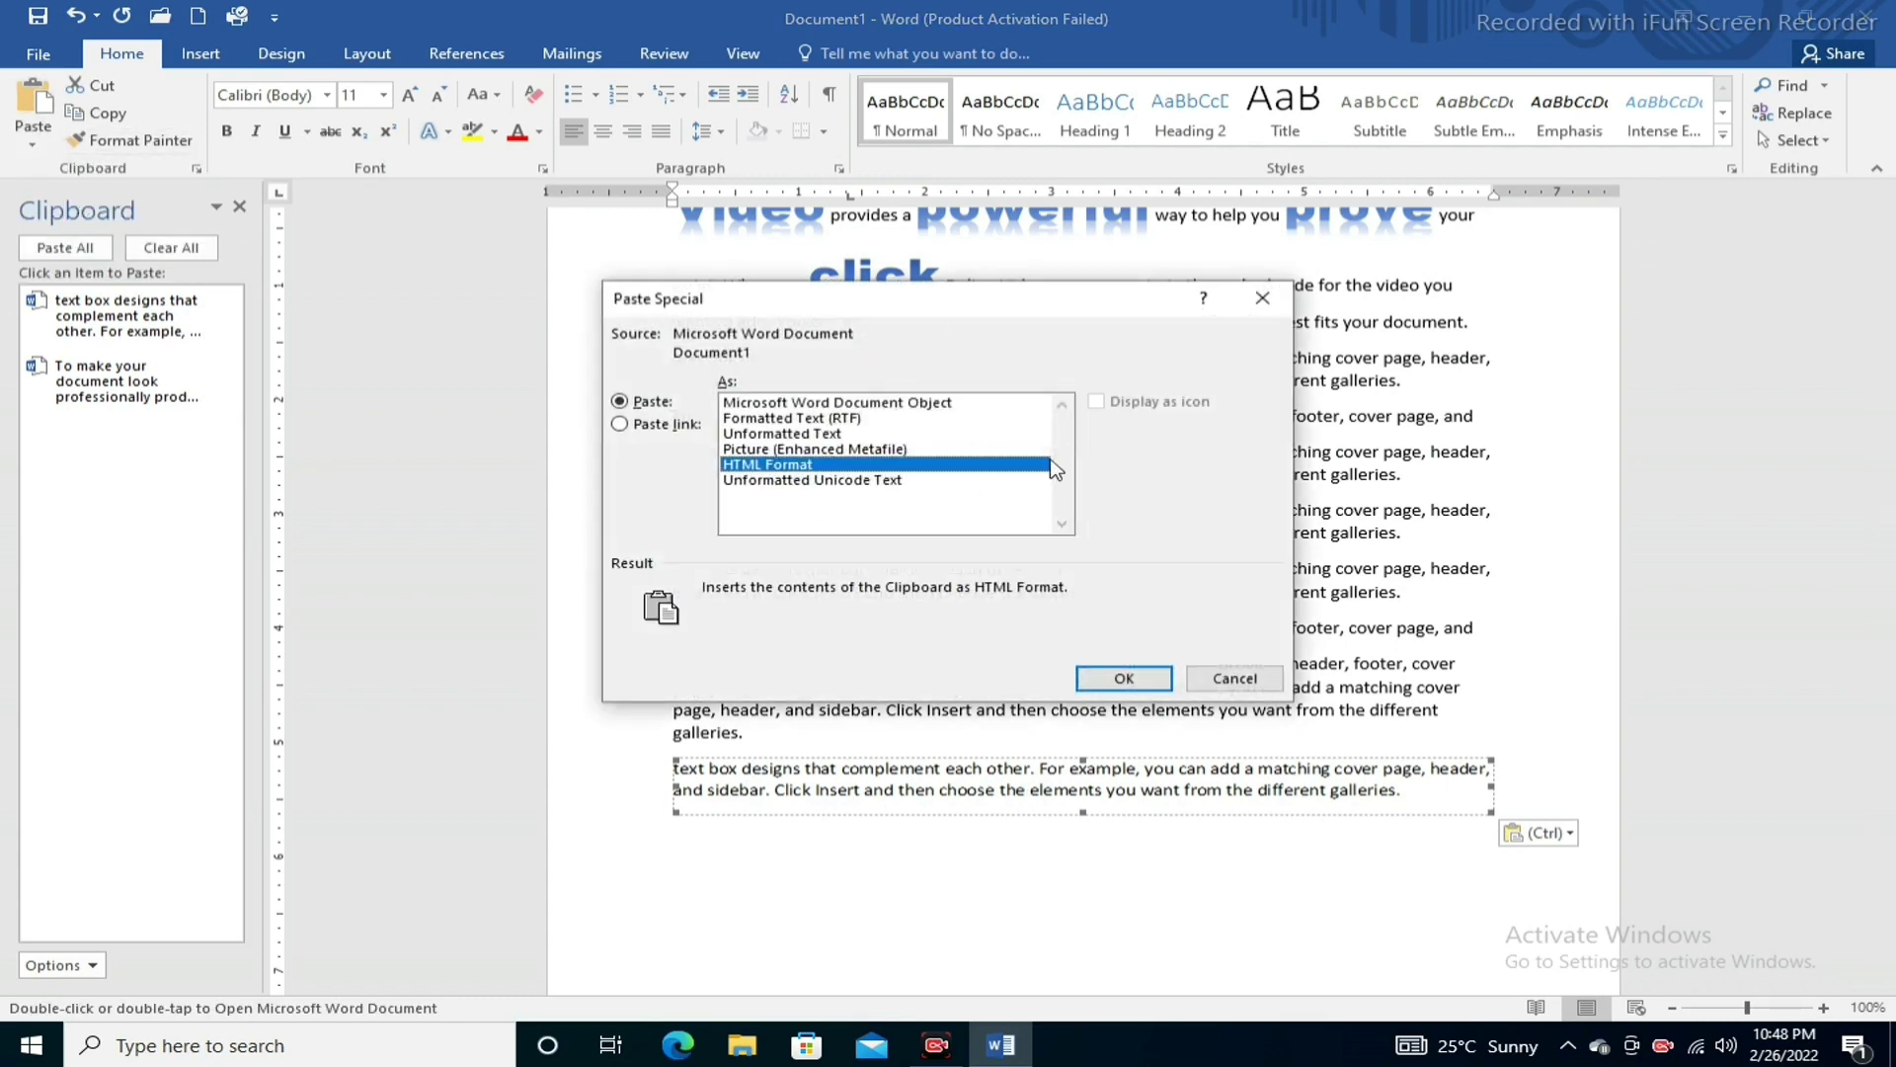
left_click(1225, 674)
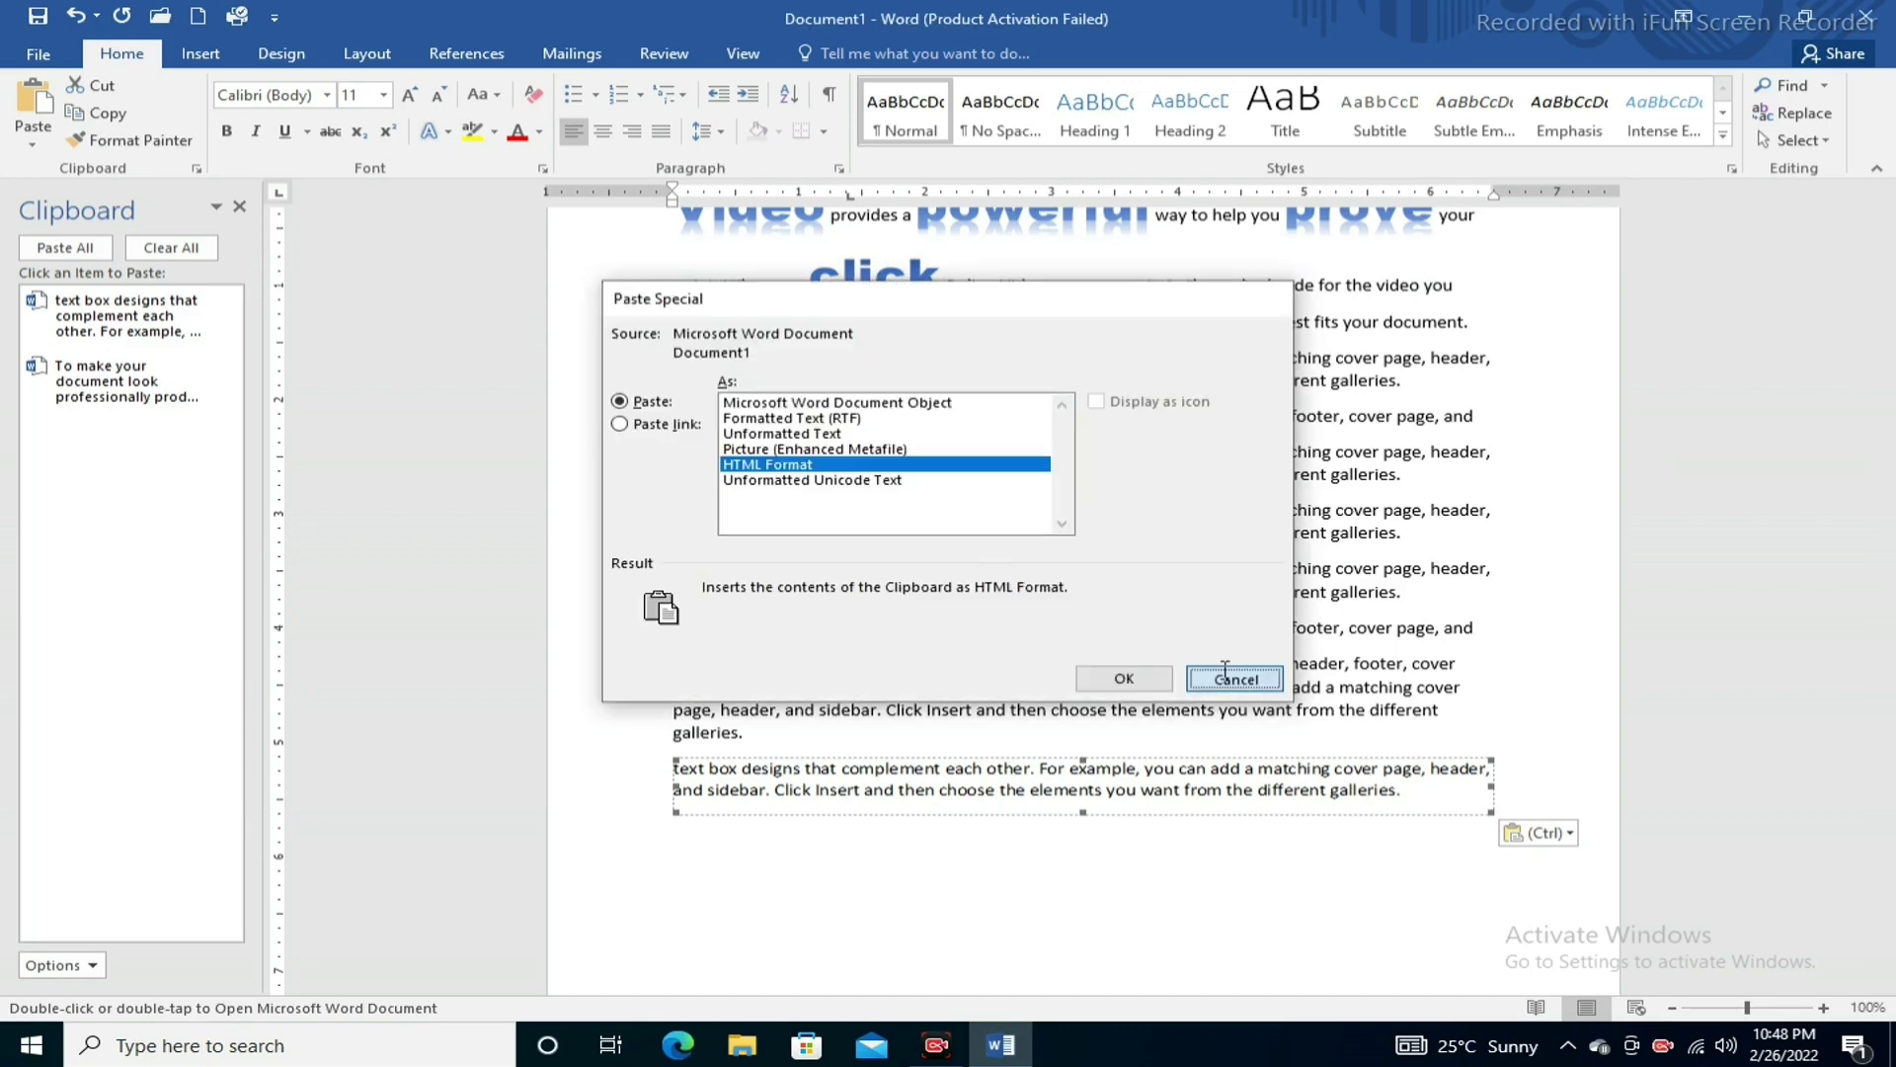
left_click(1224, 675)
Create new blank Document2 and paste the 'text box designs' paragraph into it
key("ctrl+n")
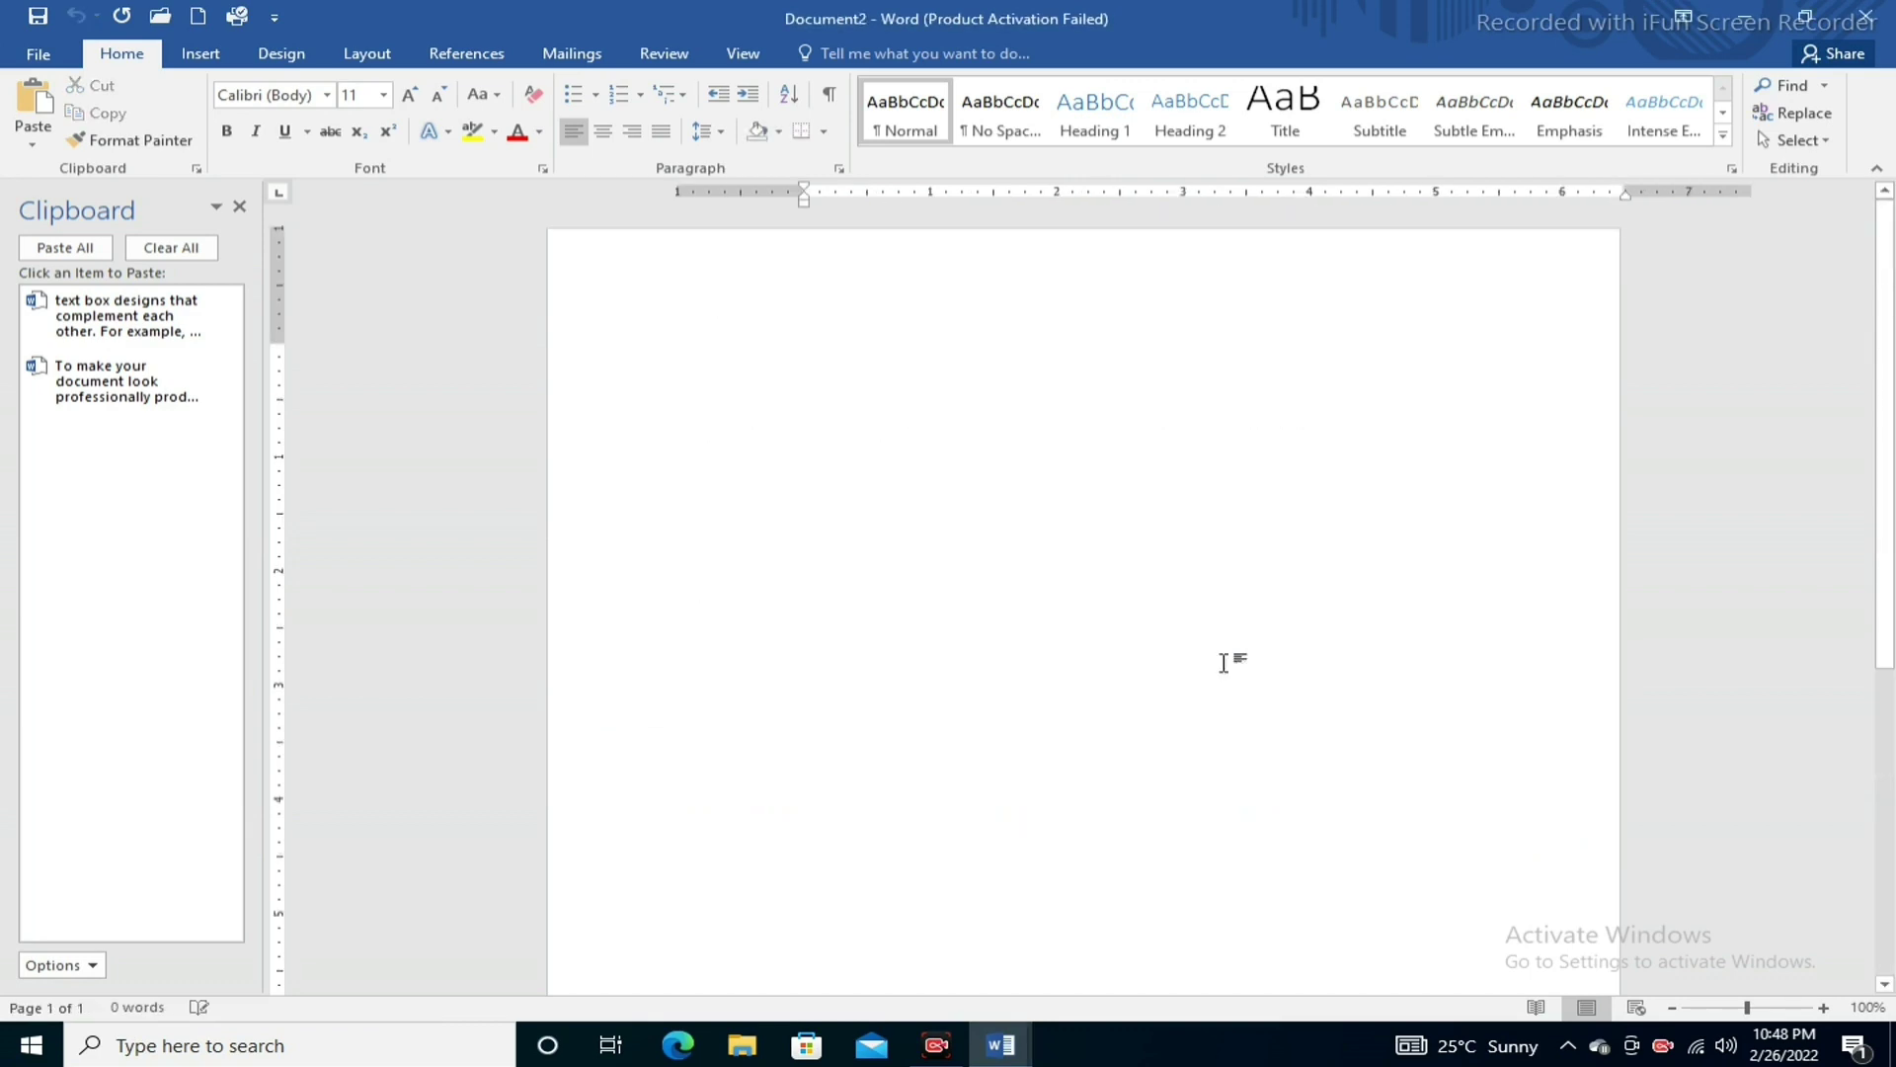
type("text box designs that complement each other. For example, you can add a matching cover page, header, and sidebar. Click Insert and then choose the elements you want from the different galleries.")
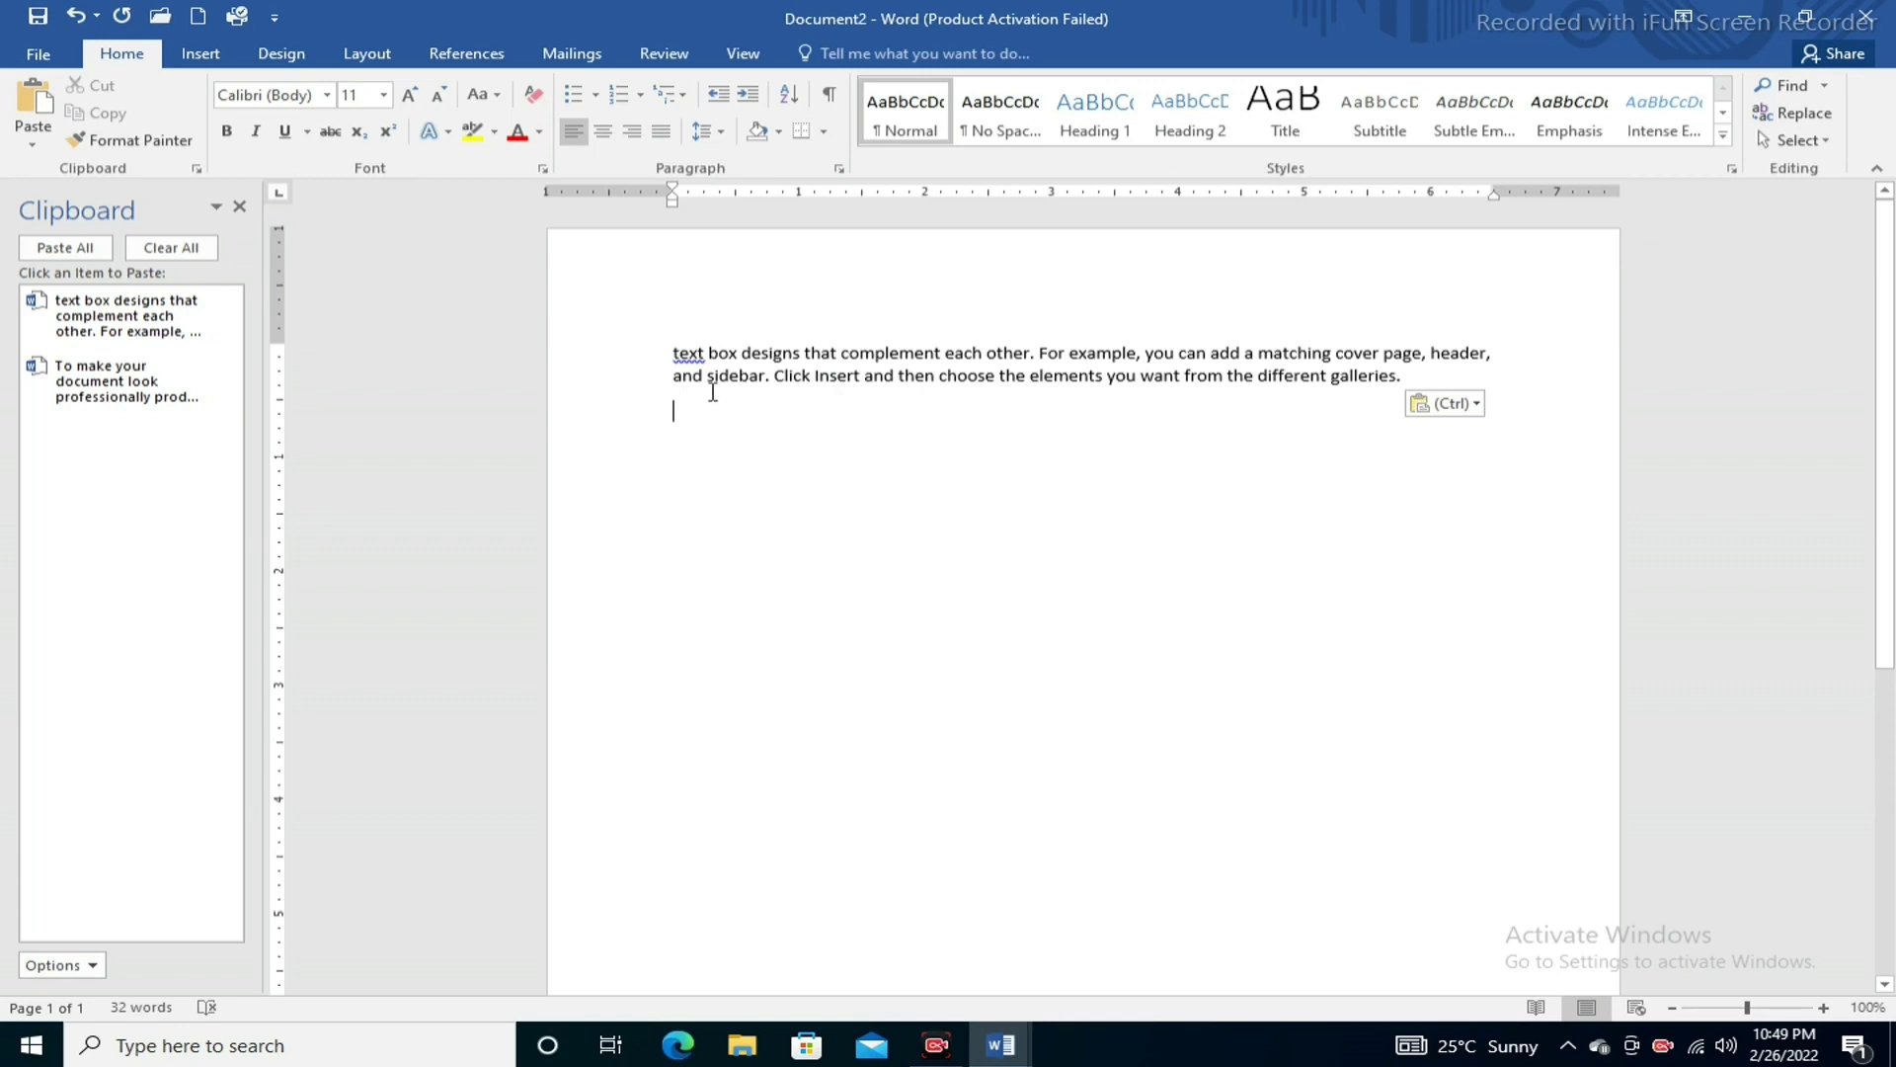
left_click(34, 145)
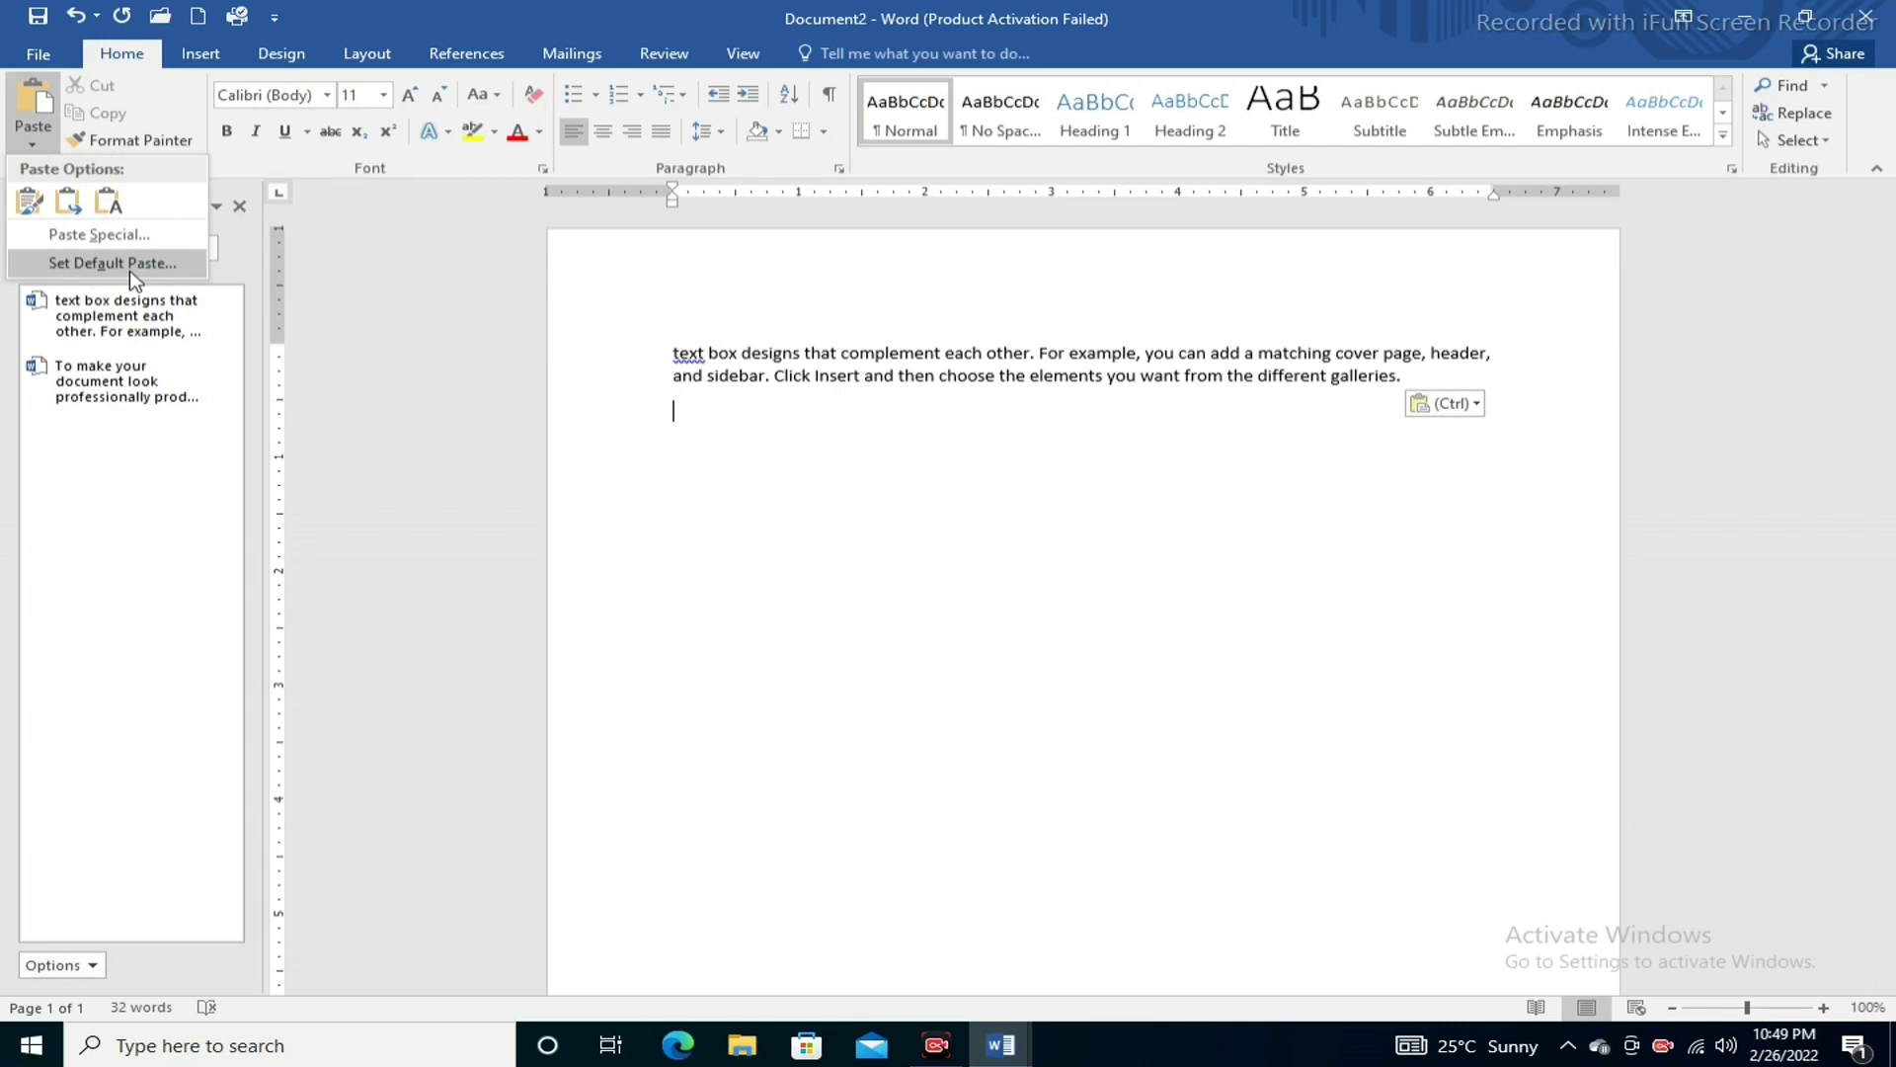
left_click(133, 266)
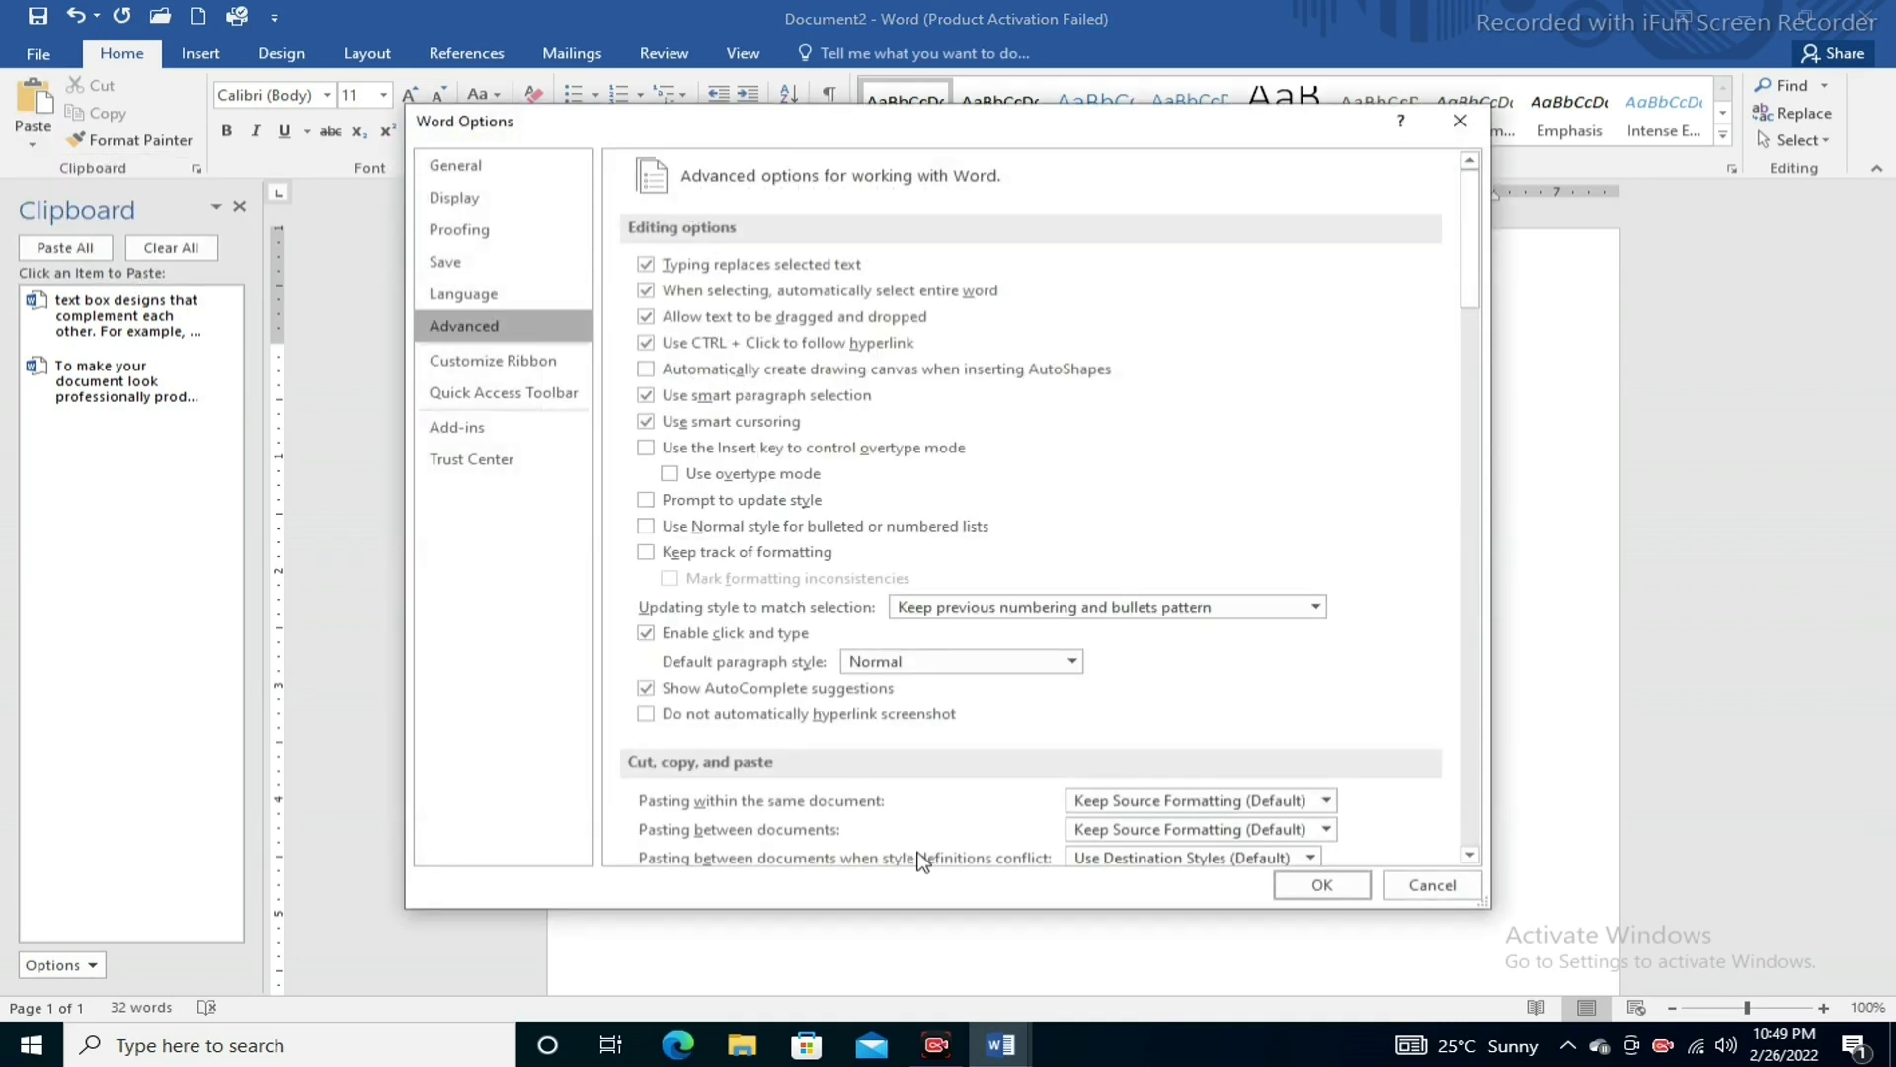
scroll(921, 859, "down", 2)
scroll(921, 859, "down", 2)
scroll(921, 860, "down", 2)
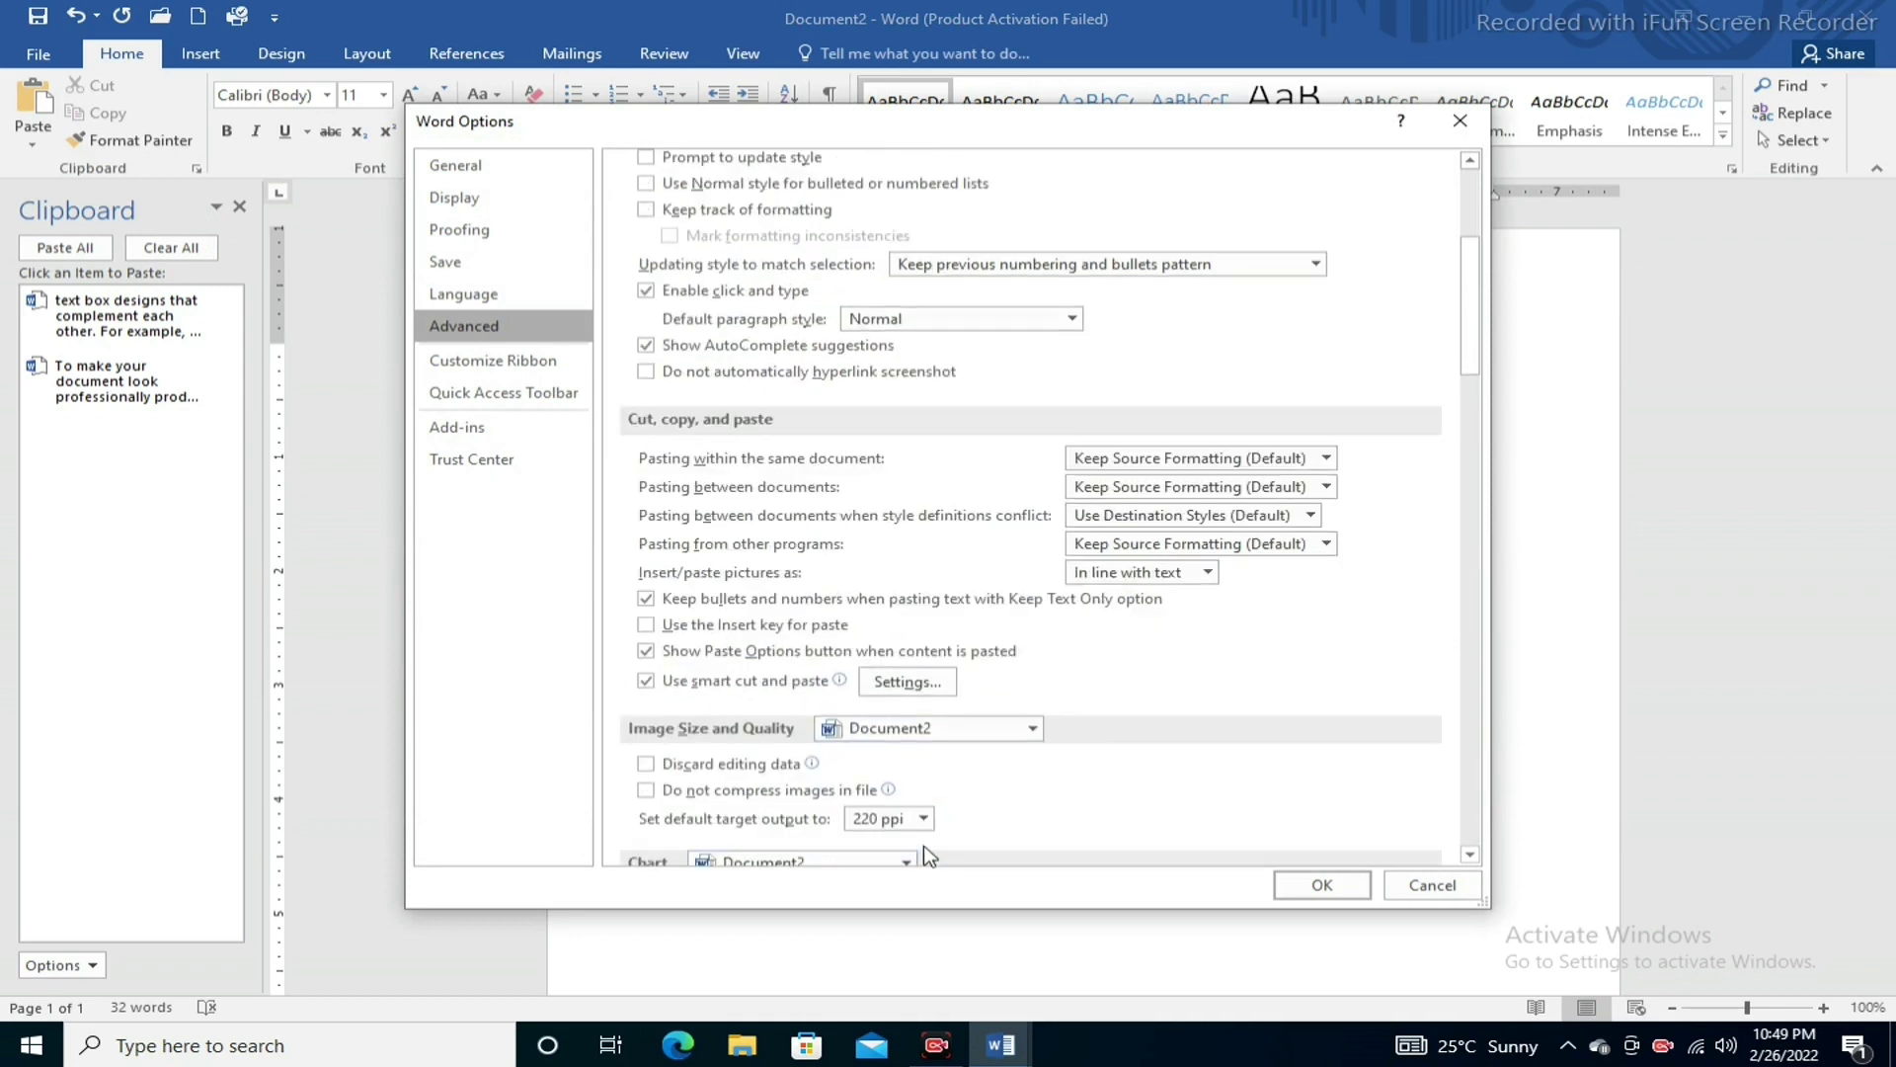
left_click(1295, 887)
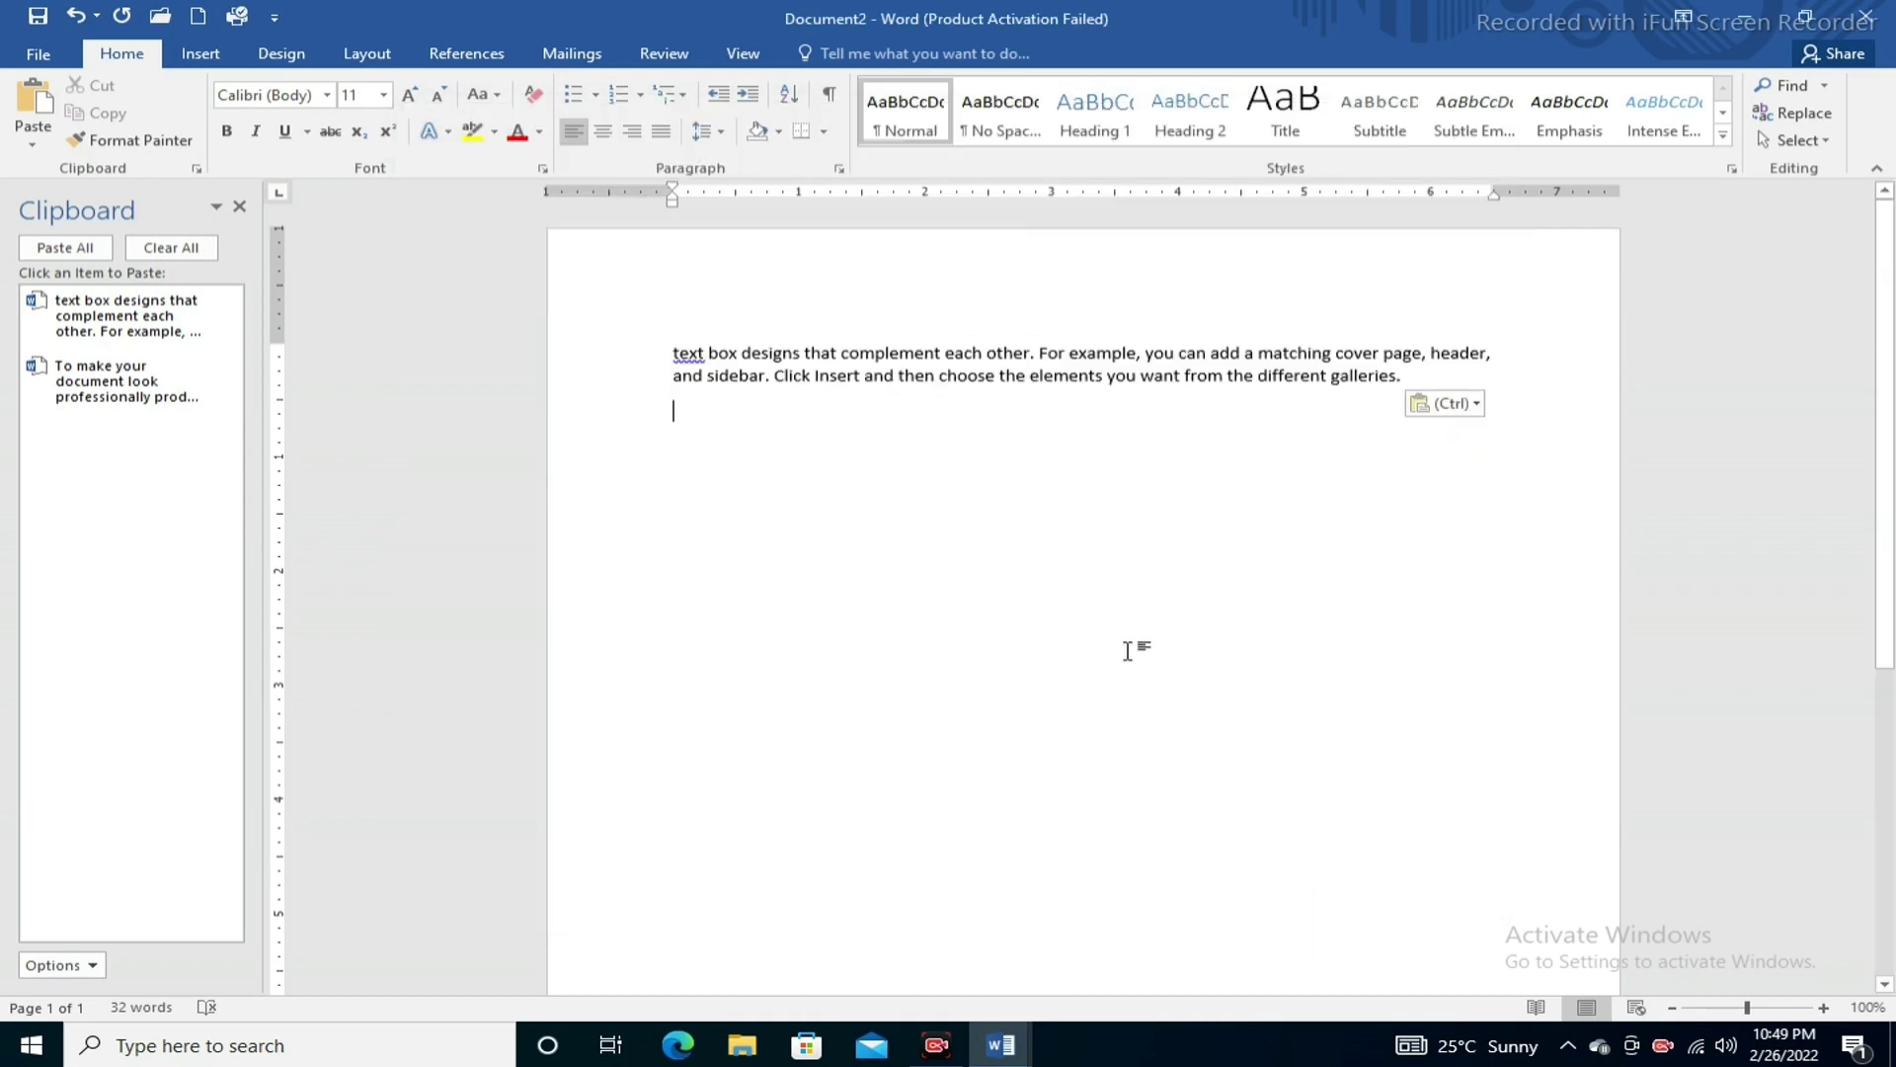